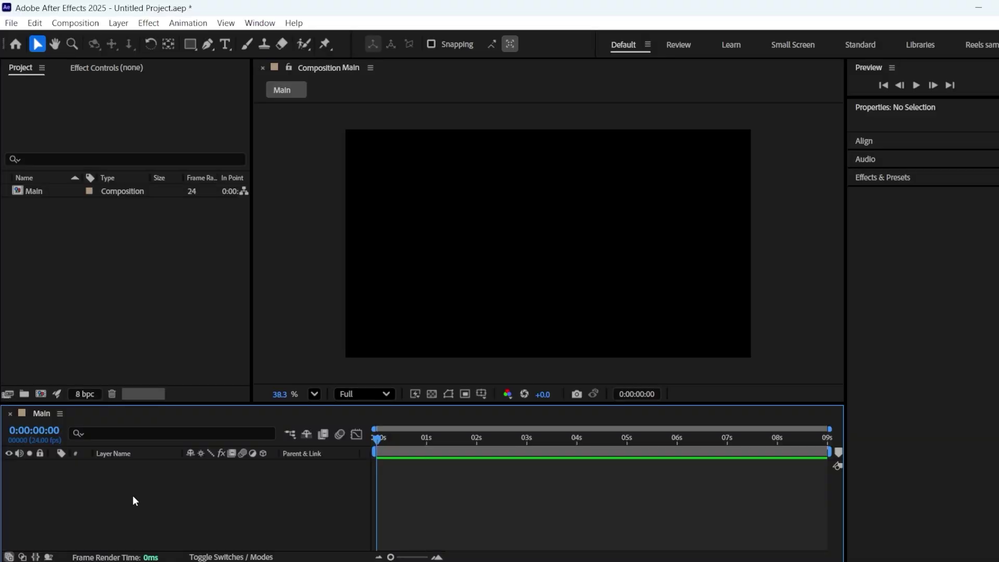
# Create a new solid layer named bG at 1920 × 1080 px in the Main composition
pyautogui.rightClick(132, 495)
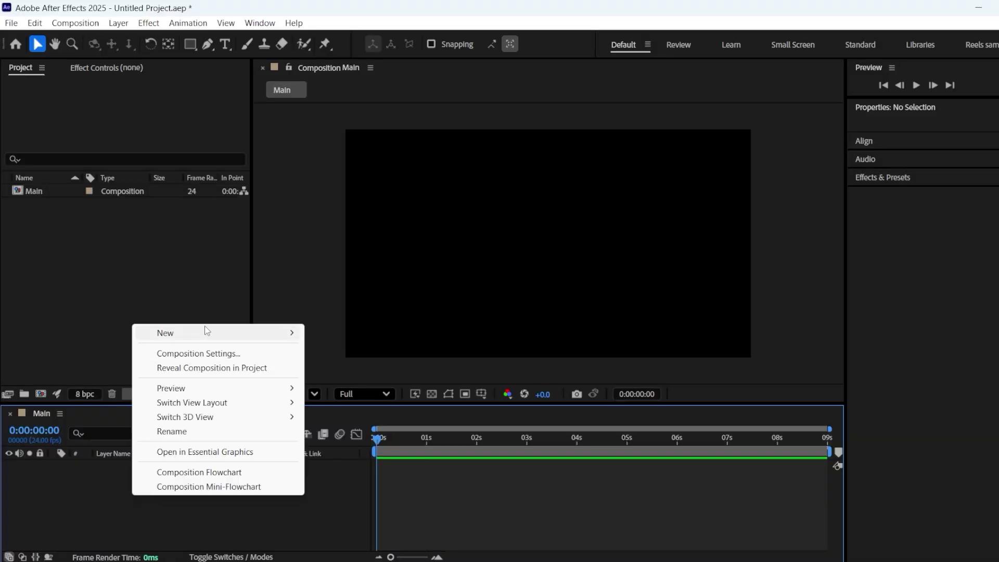
pyautogui.moveTo(206, 332)
pyautogui.click(416, 368)
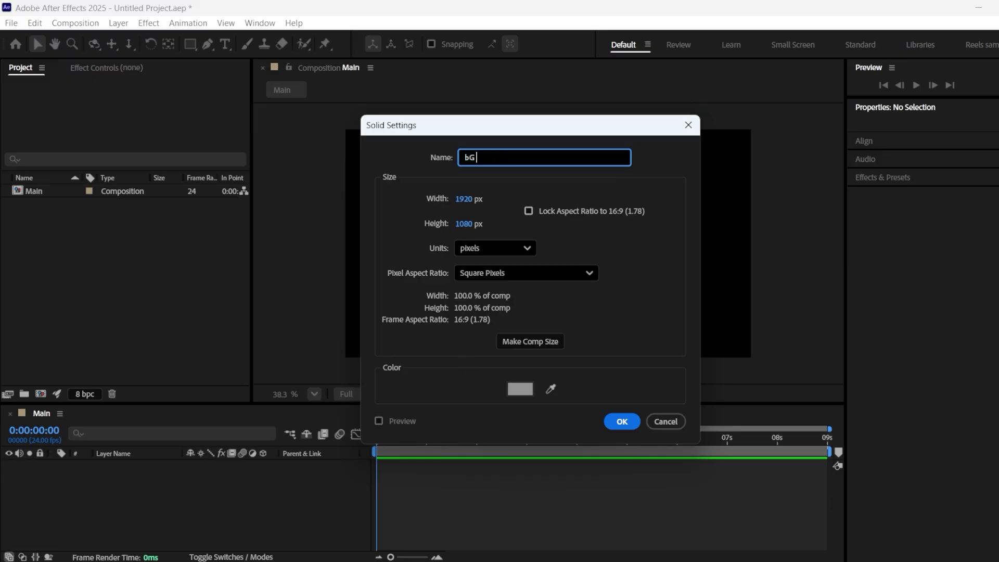
pyautogui.press('Return')
# Find the 4-Color Gradient effect and apply it to the bG solid
pyautogui.click(931, 255)
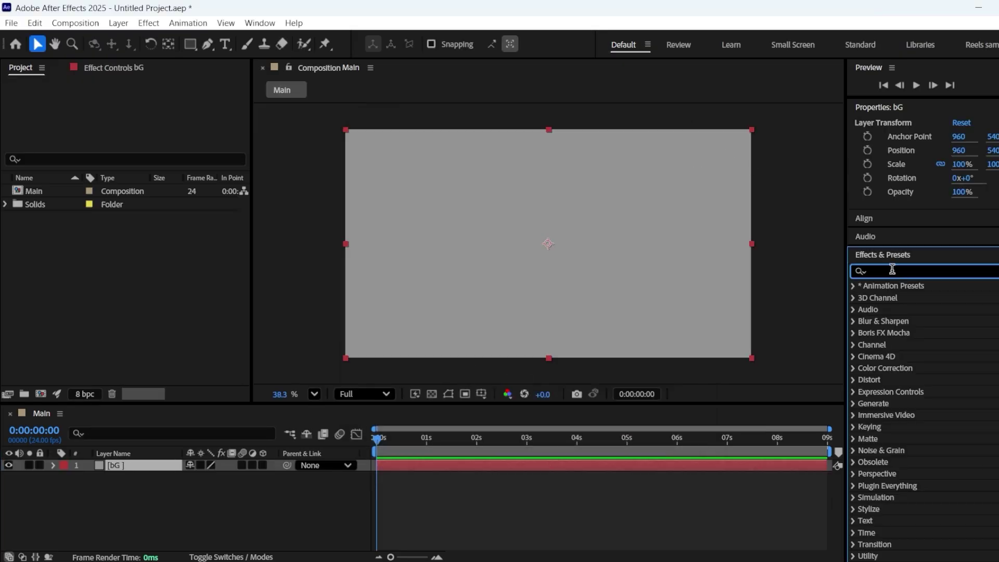
pyautogui.write('4')
pyautogui.moveTo(910, 380); pyautogui.dragTo(677, 333)
# Set all four colors of the bG layer's 4-Color Gradient to black (000000)
pyautogui.click(143, 131)
pyautogui.write('000000')
pyautogui.press('Return')
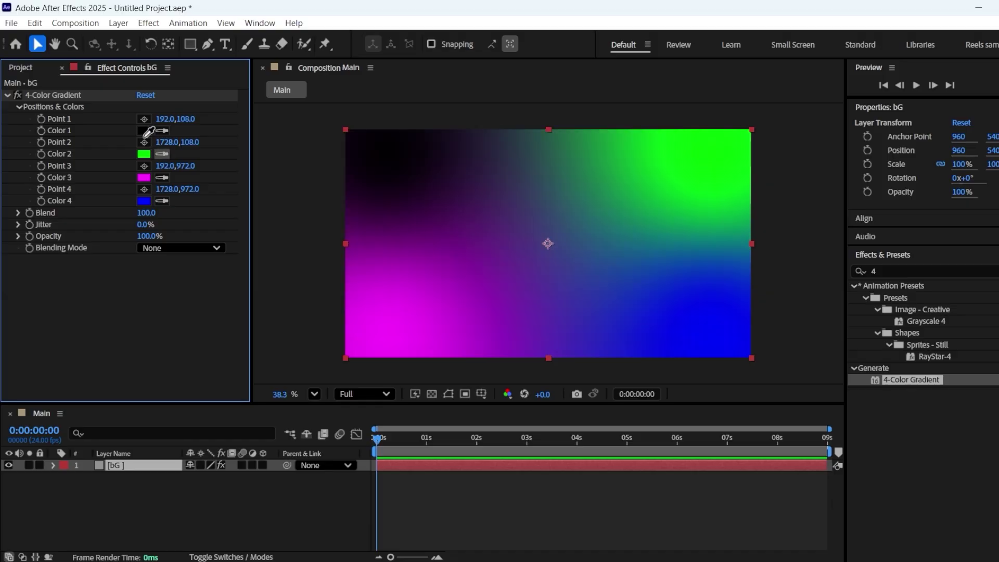
pyautogui.click(145, 133)
pyautogui.click(162, 200)
pyautogui.click(142, 178)
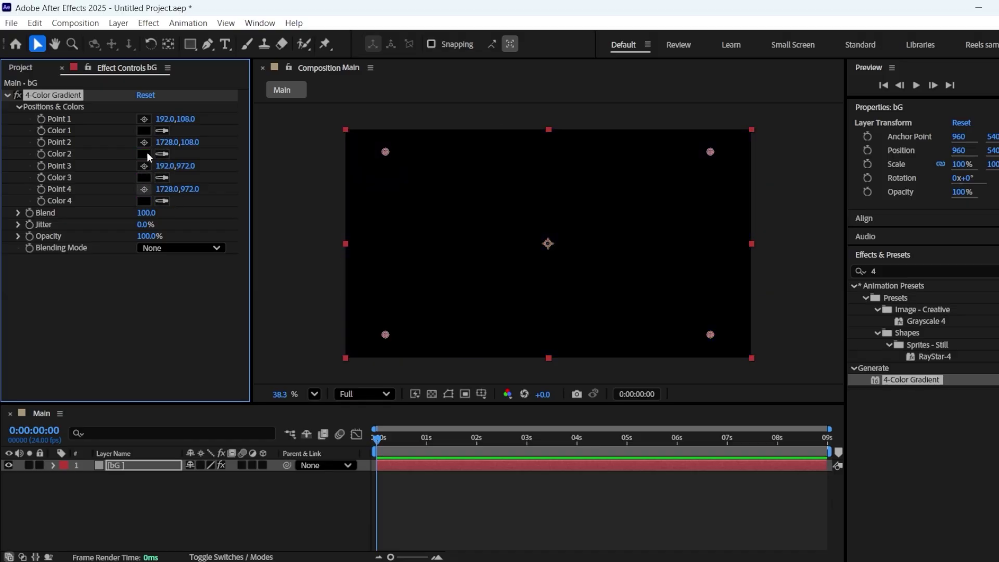
# Set the gradient's Color 1 to dark red 640000 and Color 4 to a similar dark red
pyautogui.click(144, 131)
pyautogui.moveTo(520, 276); pyautogui.dragTo(578, 308)
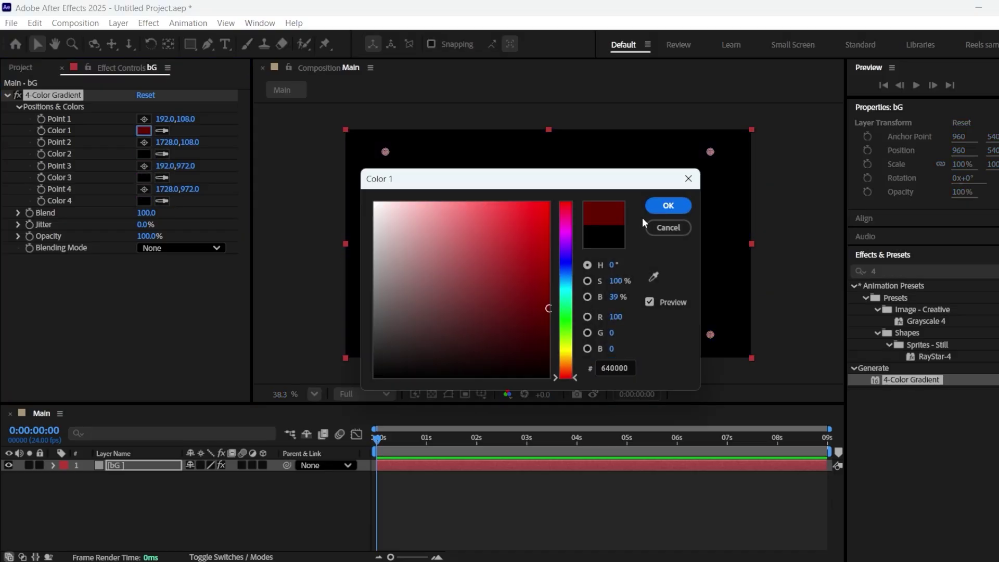
pyautogui.click(668, 205)
pyautogui.click(146, 201)
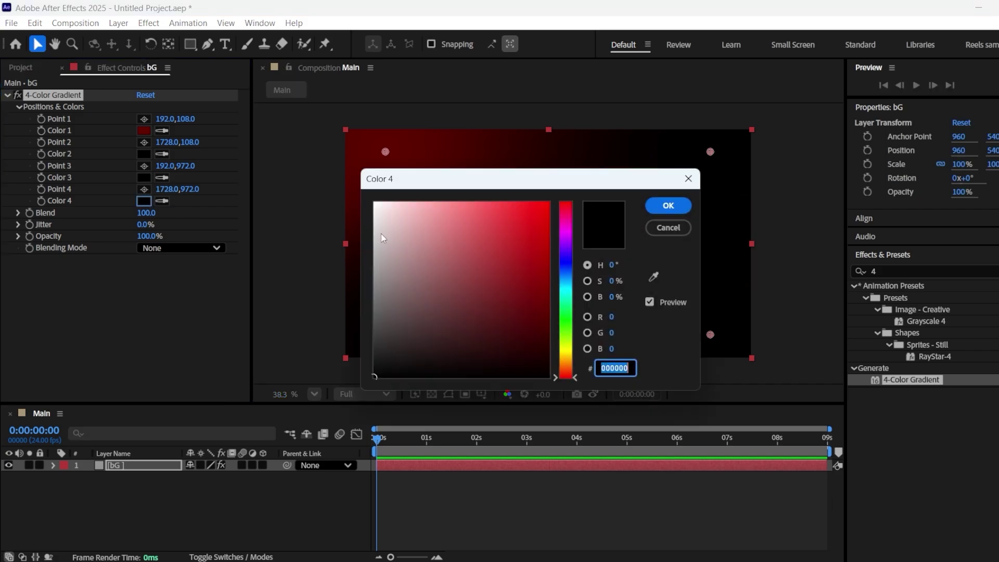
pyautogui.moveTo(520, 280); pyautogui.dragTo(566, 316)
pyautogui.press('Return')
# Move gradient Point 1 to about -72, 58 and Point 4 to about 1890, 1053, and set Blend to 150
pyautogui.moveTo(385, 152); pyautogui.dragTo(330, 140)
pyautogui.moveTo(711, 335); pyautogui.dragTo(746, 352)
pyautogui.click(147, 213)
pyautogui.write('150')
pyautogui.press('Return')
# Add a shape layer and draw a circle about 541 px wide near the middle of the composition with the Ellipse tool
pyautogui.rightClick(192, 500)
pyautogui.moveTo(252, 345)
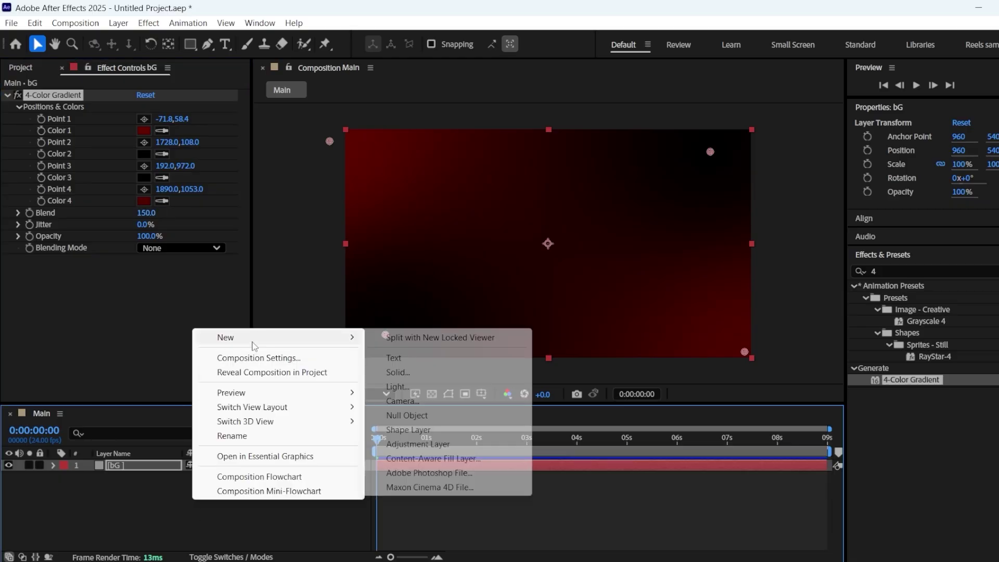
pyautogui.click(447, 429)
pyautogui.click(191, 44)
pyautogui.click(298, 75)
pyautogui.moveTo(573, 242); pyautogui.dragTo(629, 283)
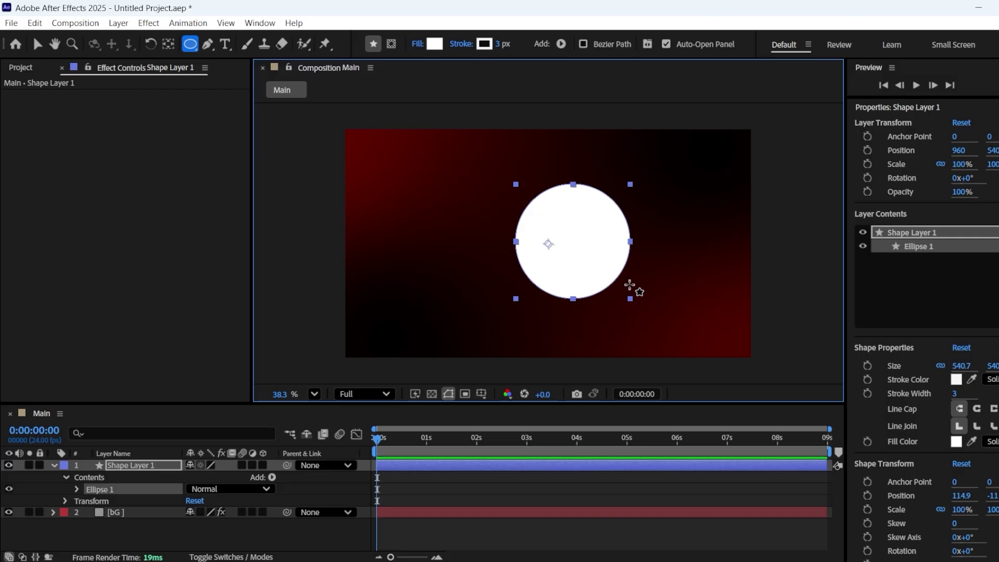
# Change the circle's fill type to a radial gradient
pyautogui.click(417, 44)
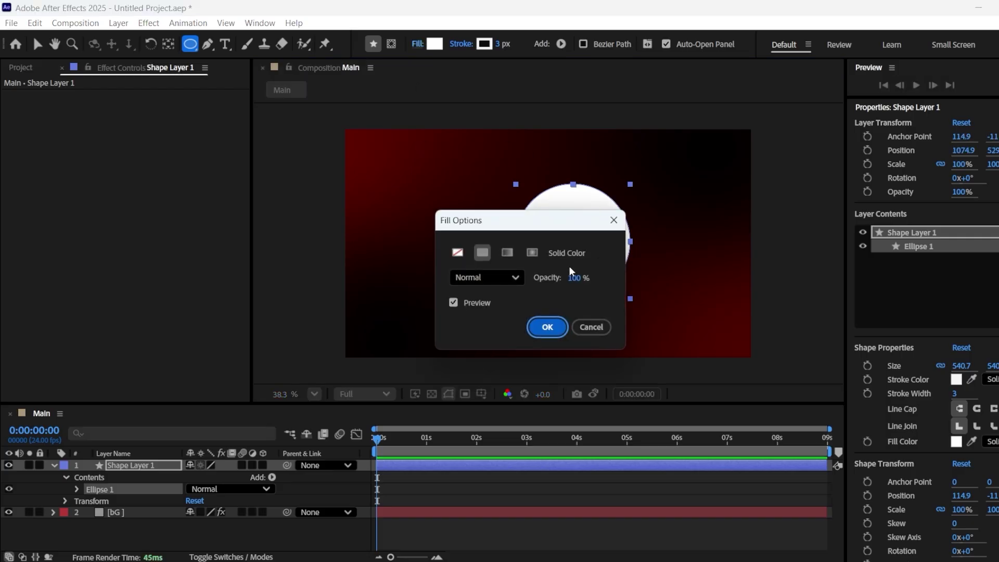
pyautogui.click(532, 253)
pyautogui.click(546, 332)
# Set the radial gradient's end stop to dark red 4F0000 and move its black stop to about 41%
pyautogui.click(433, 44)
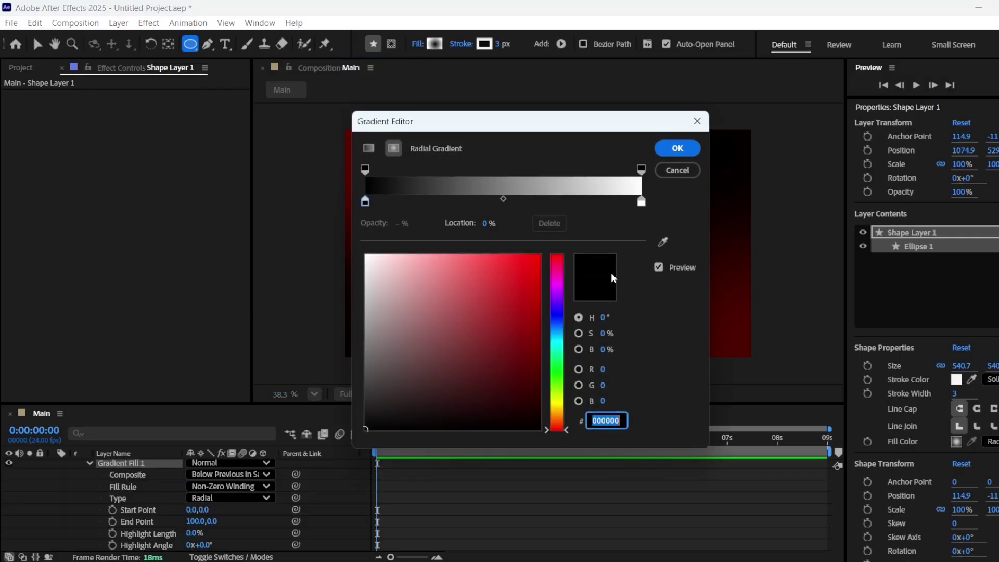
pyautogui.click(642, 201)
pyautogui.moveTo(525, 337); pyautogui.dragTo(569, 375)
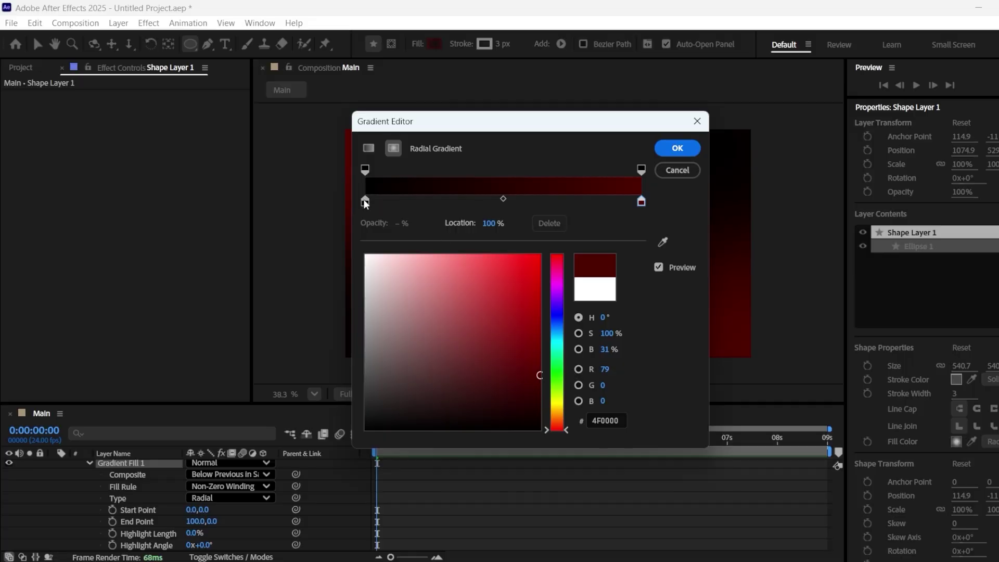
pyautogui.moveTo(365, 202); pyautogui.dragTo(479, 203)
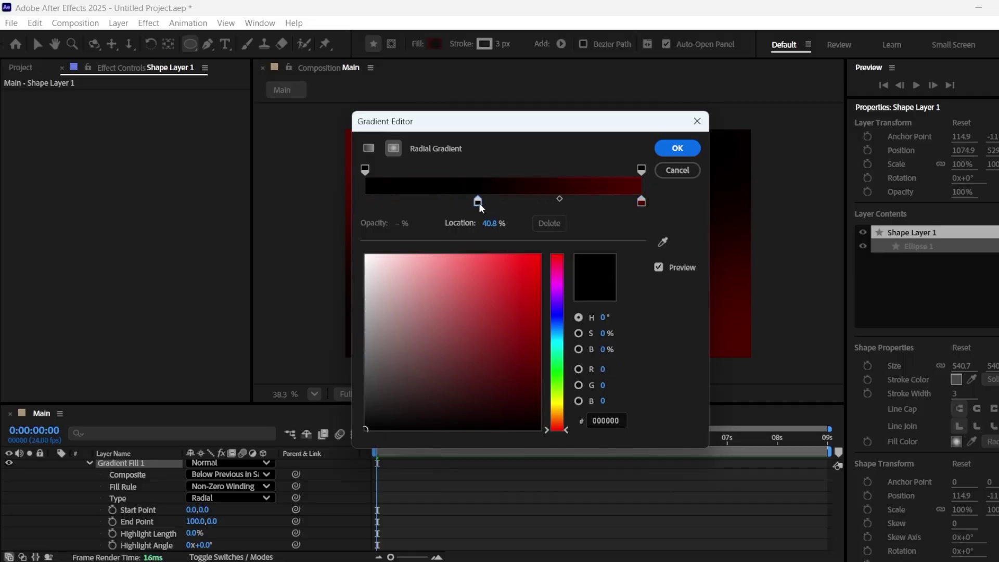
pyautogui.click(686, 150)
# Reposition the circle's gradient with its start point at about 8, 78 and its end point at about 450, -16
pyautogui.press('v')
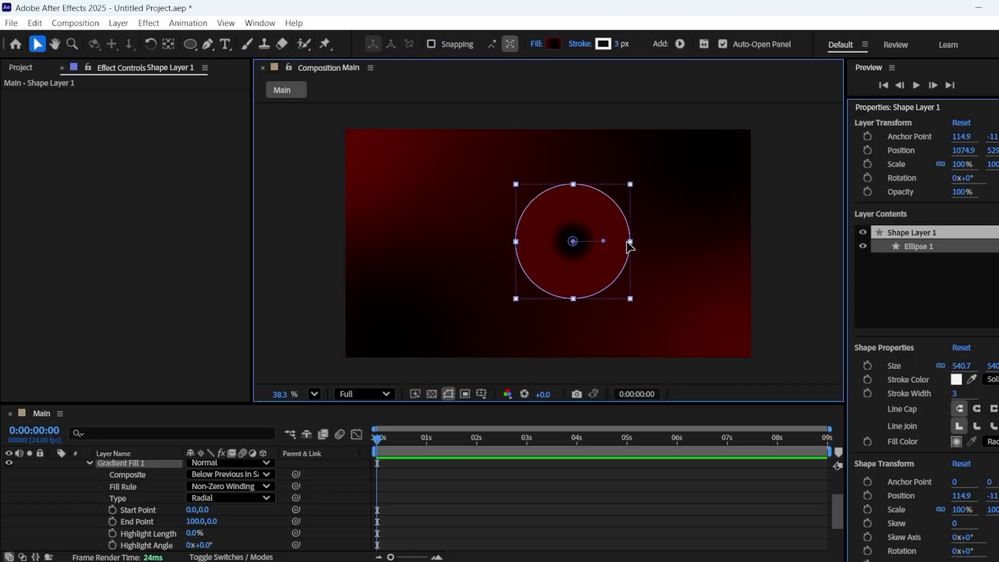
pyautogui.moveTo(604, 240); pyautogui.dragTo(653, 240)
pyautogui.moveTo(572, 241); pyautogui.dragTo(574, 253)
pyautogui.moveTo(654, 240); pyautogui.dragTo(668, 239)
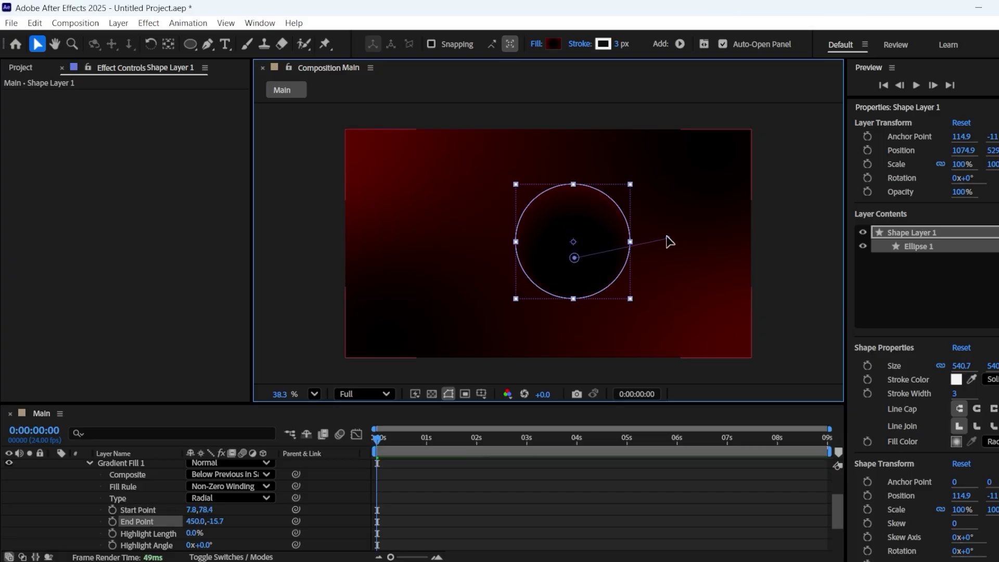
# Set the circle's stroke to none
pyautogui.click(579, 44)
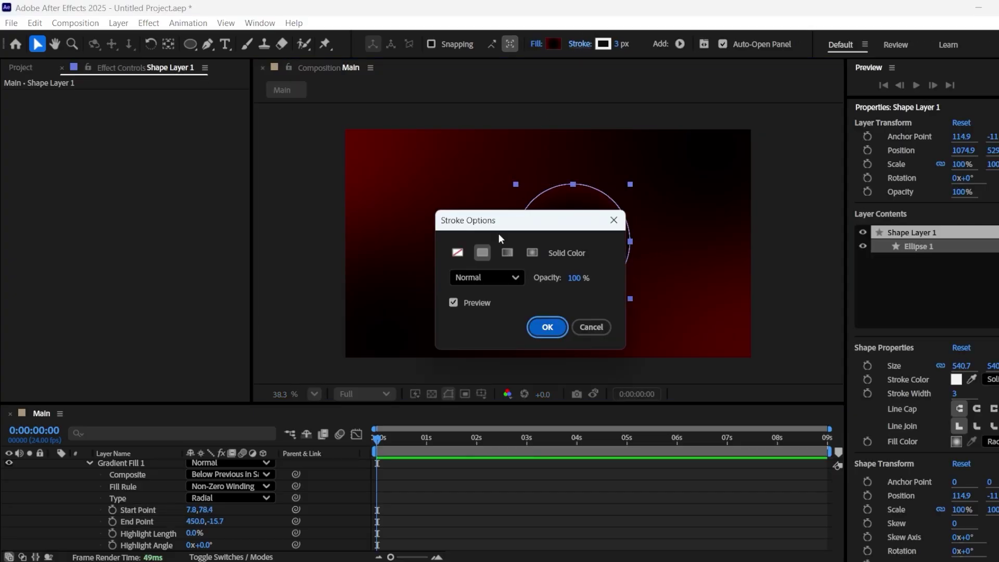
pyautogui.click(458, 253)
pyautogui.click(546, 327)
# Move the circle to the middle of the composition's bottom edge and scale it to 75%
pyautogui.moveTo(588, 272)
pyautogui.mouseDown()
pyautogui.moveTo(549, 351)
pyautogui.moveTo(560, 377)
pyautogui.mouseUp()
pyautogui.scroll(3, 88, 471)
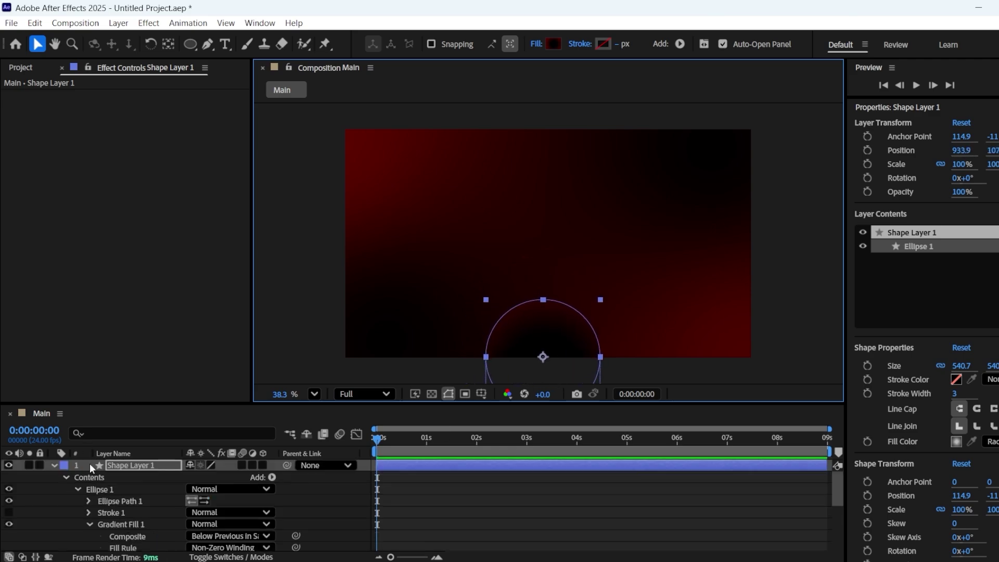
pyautogui.click(54, 465)
pyautogui.click(109, 465)
pyautogui.press('s')
pyautogui.moveTo(199, 476); pyautogui.dragTo(189, 476)
pyautogui.click(285, 504)
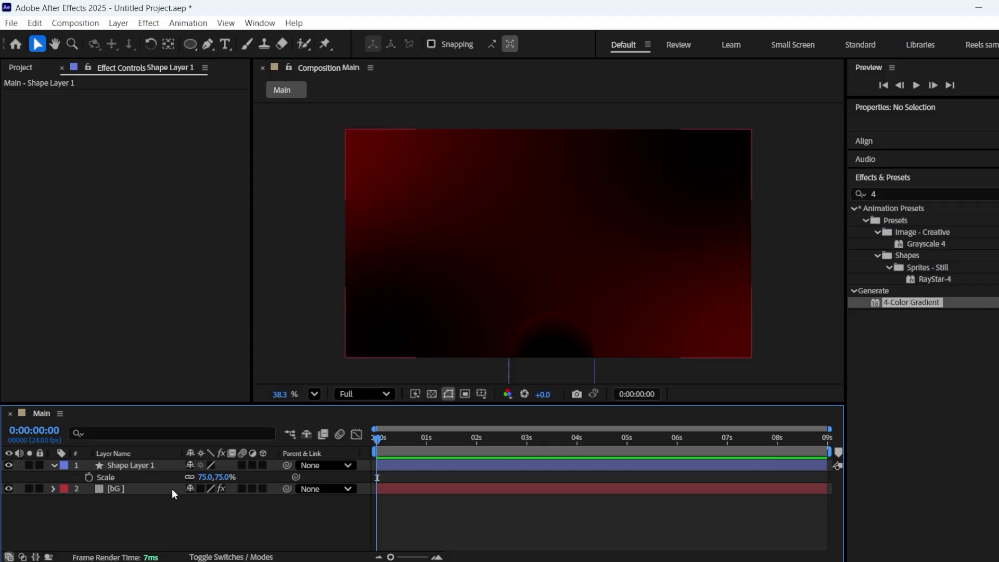
# Rename the shape layer as circle 1
pyautogui.click(130, 466)
pyautogui.click(54, 465)
pyautogui.rightClick(125, 465)
pyautogui.click(157, 431)
pyautogui.write('circle 1')
pyautogui.press('Return')
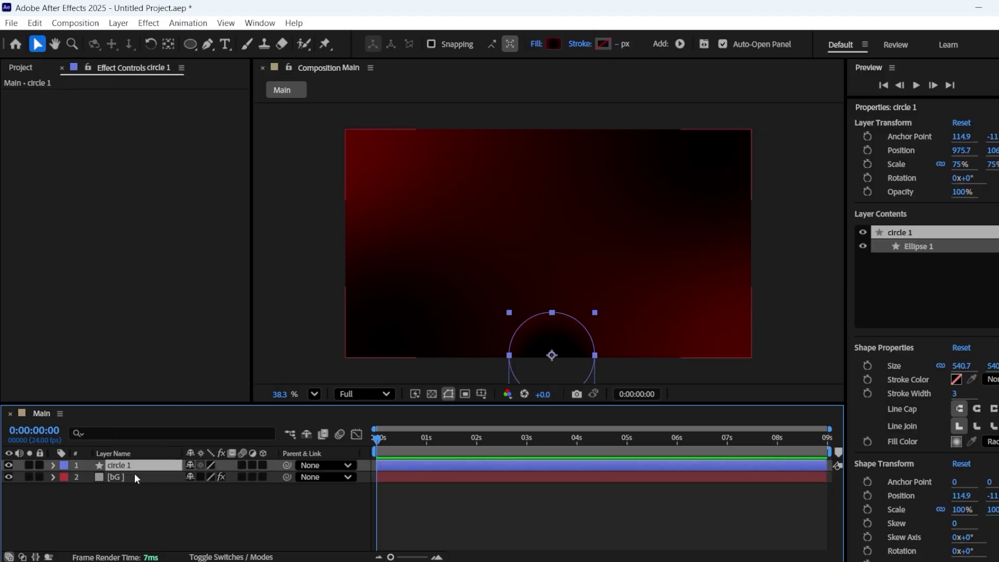
# Duplicate circle 1 onto the composition's left edge and shift the copy's gradient so the dark center sits toward its outer side
pyautogui.hotkey('ctrl', 'd')
pyautogui.moveTo(549, 356); pyautogui.dragTo(345, 241)
pyautogui.click(53, 464)
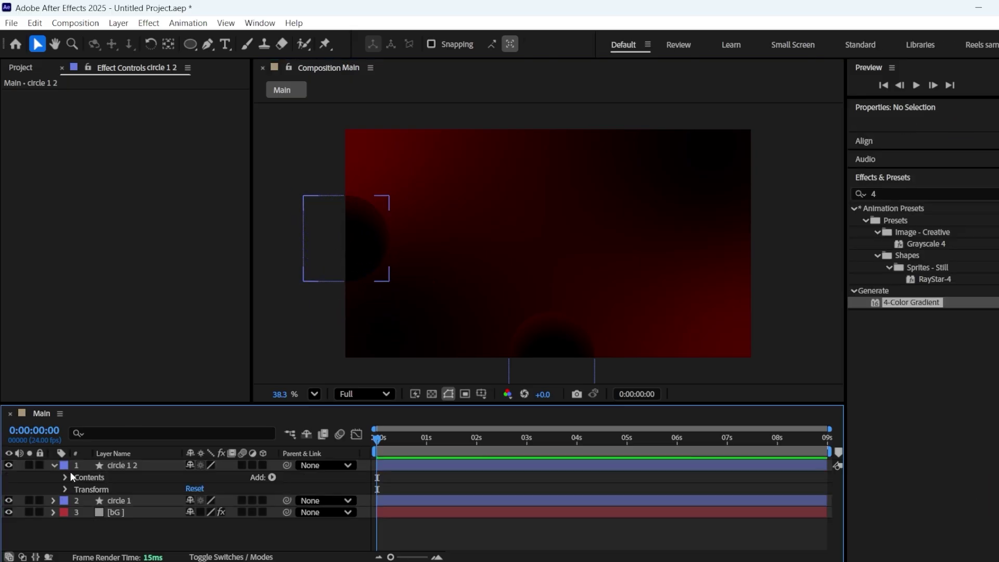
pyautogui.click(66, 477)
pyautogui.click(103, 488)
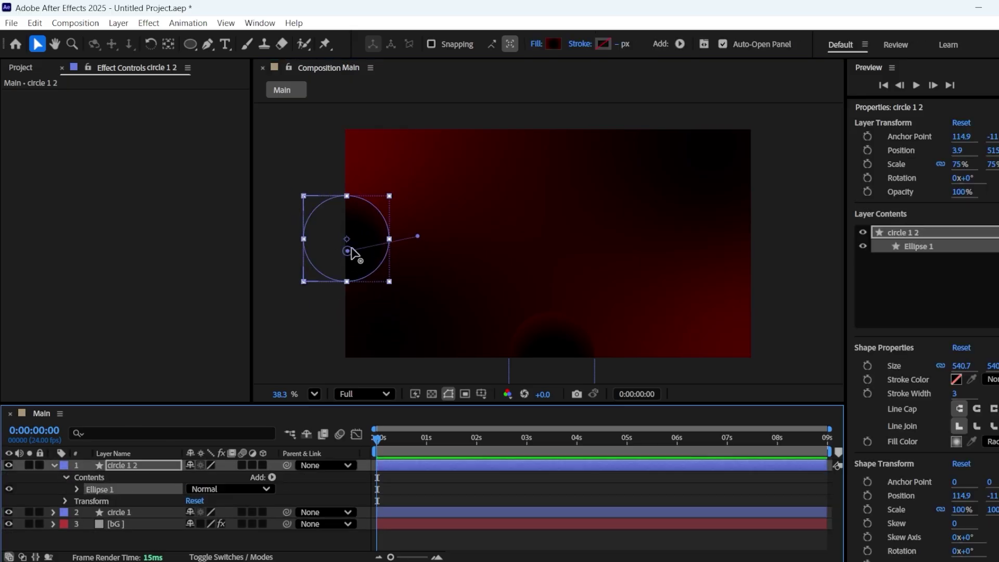
pyautogui.moveTo(347, 253); pyautogui.dragTo(334, 242)
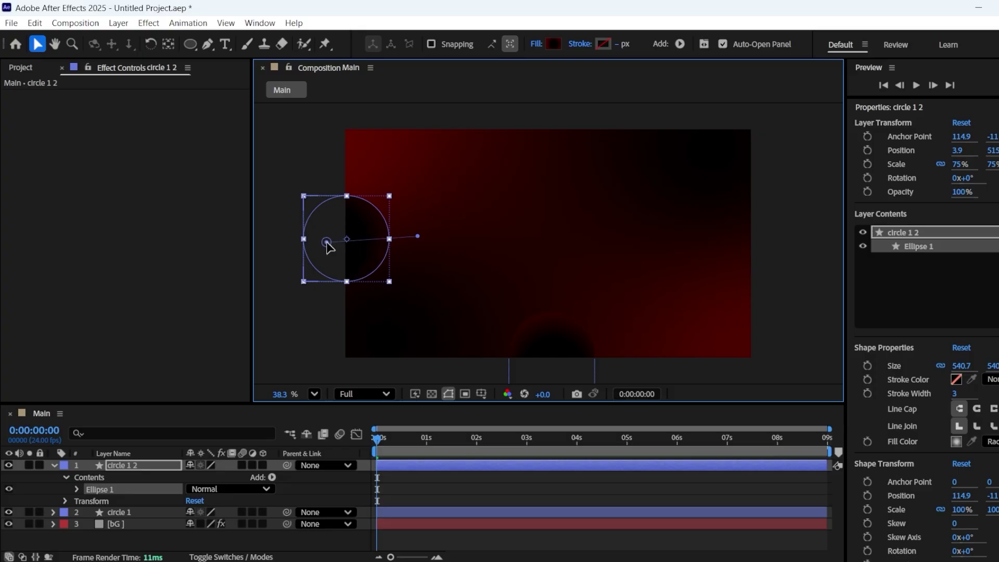
pyautogui.moveTo(405, 237); pyautogui.dragTo(402, 238)
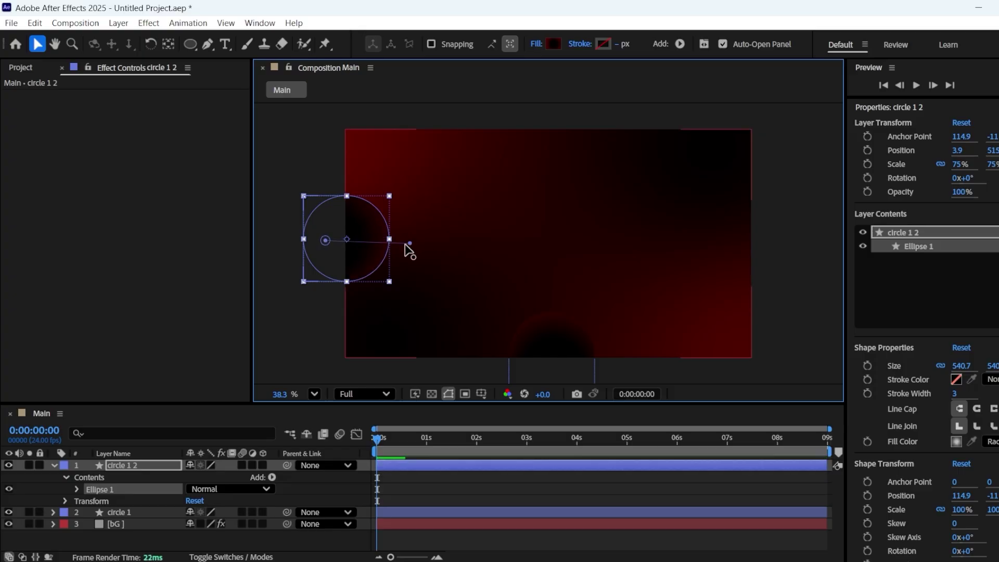
pyautogui.click(301, 316)
# Set the scale of the left-edge circle to 110%
pyautogui.click(128, 466)
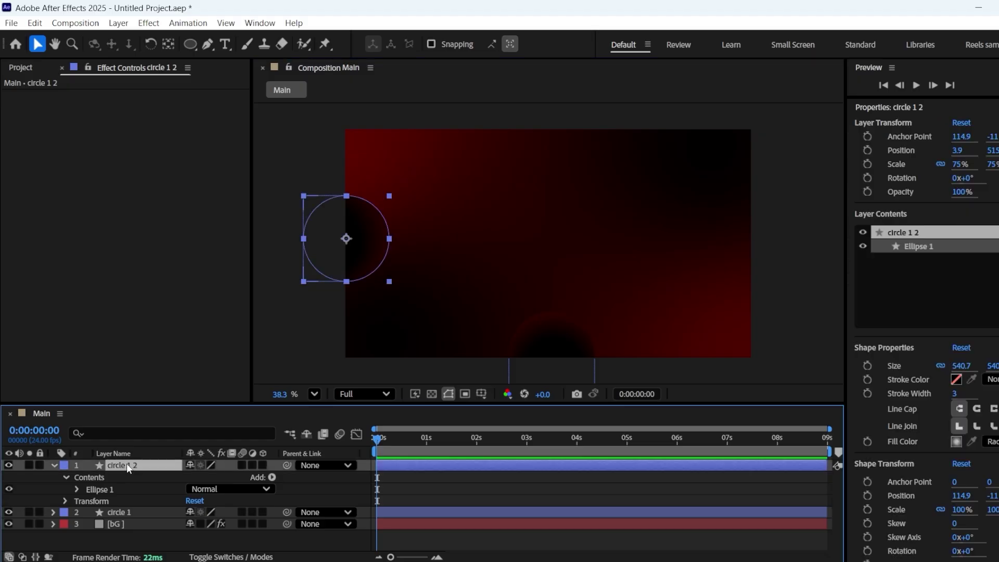
pyautogui.press('s')
pyautogui.click(207, 478)
pyautogui.write('110')
pyautogui.press('Return')
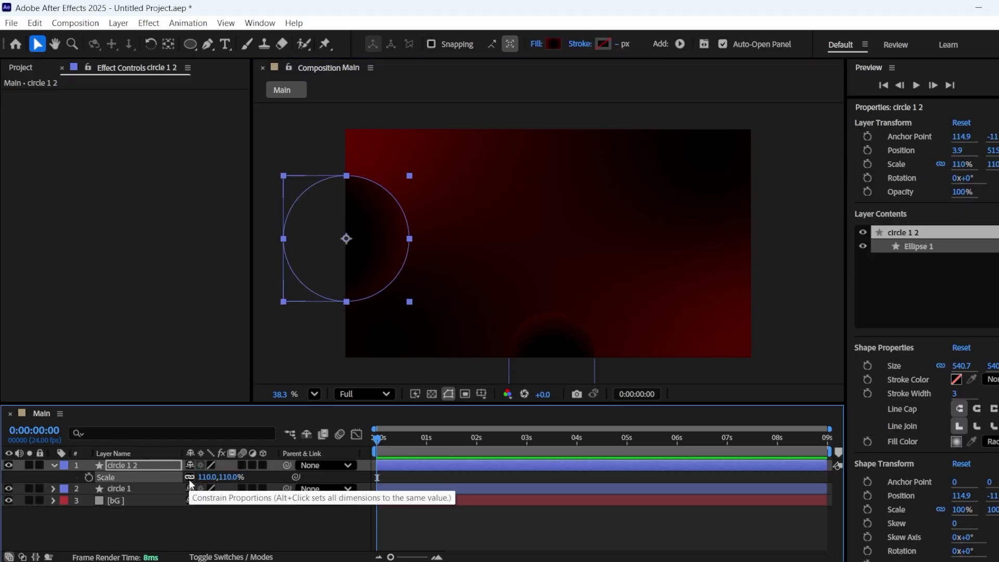
pyautogui.click(216, 533)
pyautogui.click(54, 465)
# Duplicate the left-edge circle and place the copy on the composition's top edge
pyautogui.click(136, 467)
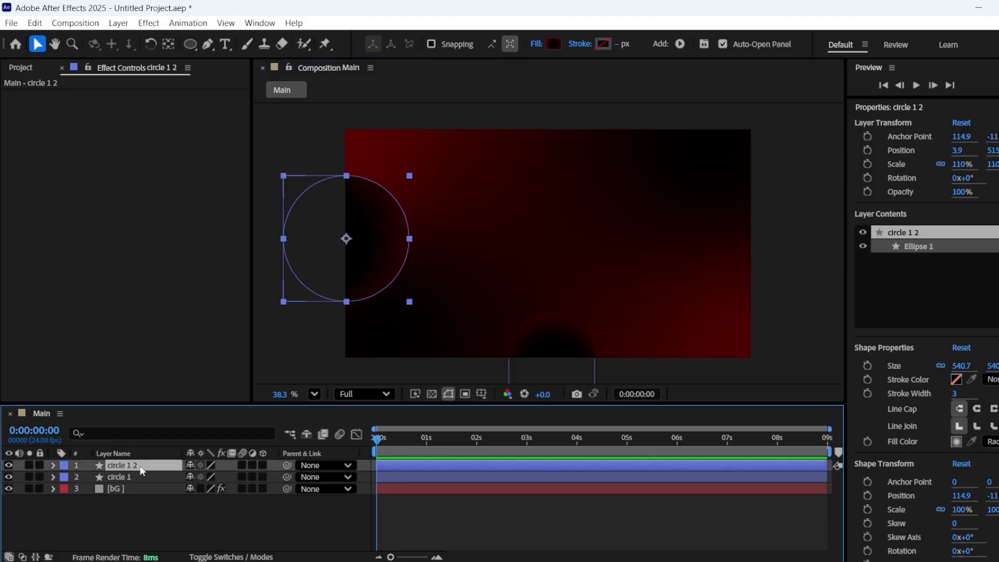
pyautogui.hotkey('ctrl', 'd')
pyautogui.moveTo(355, 258); pyautogui.dragTo(536, 141)
# Reorient the top circle's gradient upward, with its dark center slightly above the circle's middle
pyautogui.click(149, 457)
pyautogui.click(145, 467)
pyautogui.click(53, 466)
pyautogui.click(95, 479)
pyautogui.click(67, 478)
pyautogui.click(98, 490)
pyautogui.moveTo(499, 125); pyautogui.dragTo(539, 125)
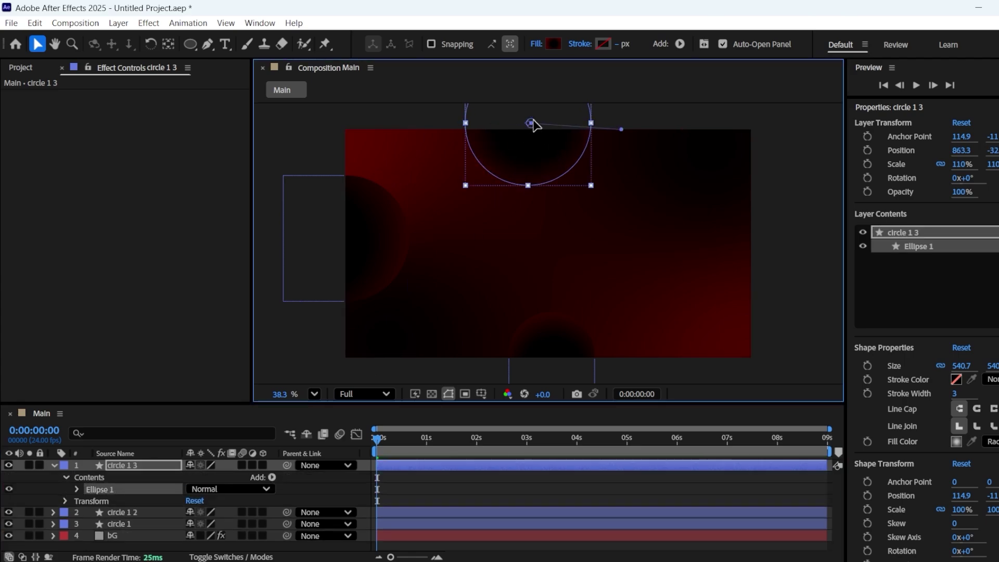
pyautogui.scroll(-2, 543, 135)
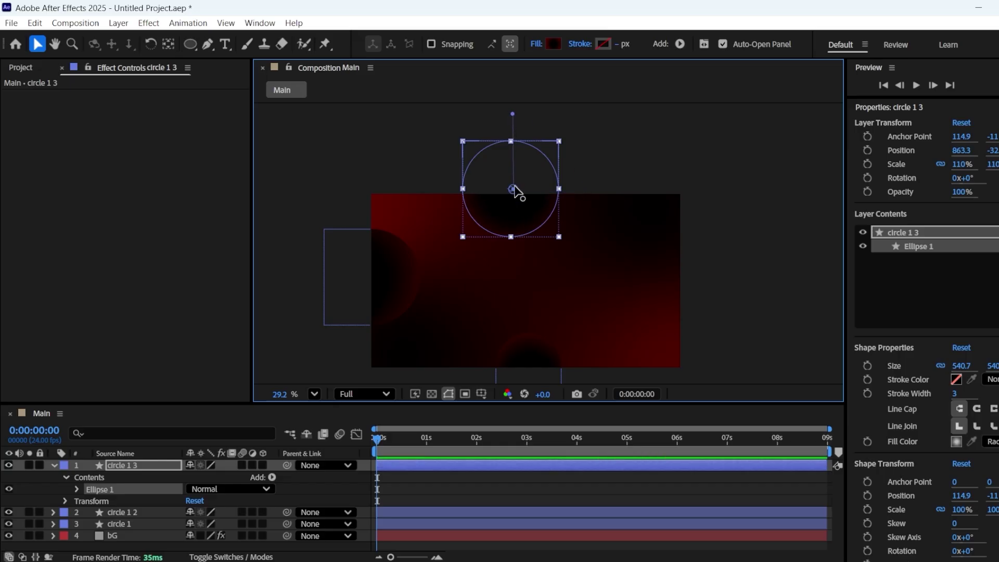
pyautogui.moveTo(515, 191); pyautogui.dragTo(515, 182)
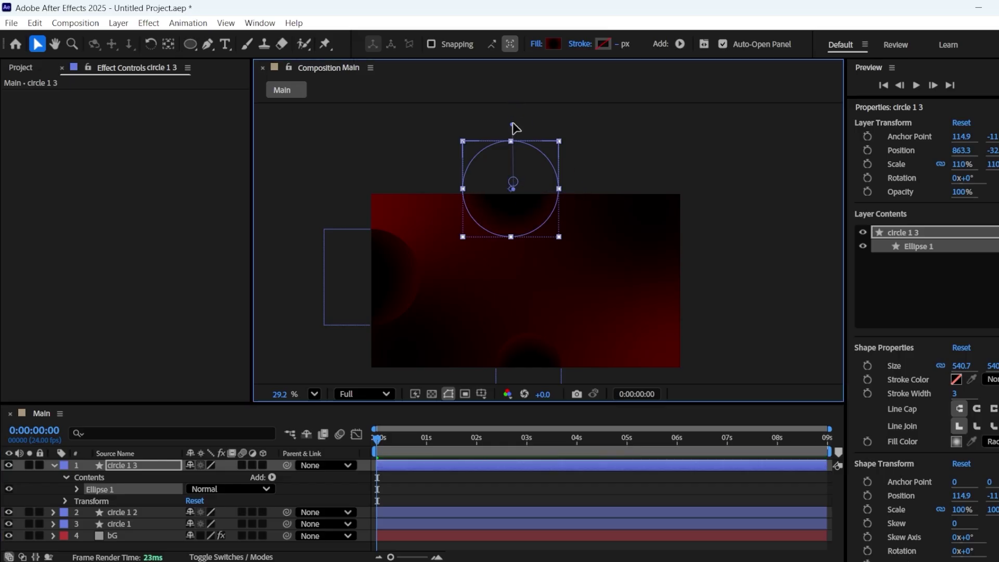
pyautogui.click(608, 337)
# Set the scale of the top-edge circle to 80%
pyautogui.click(146, 466)
pyautogui.press('u')
pyautogui.press('s')
pyautogui.click(204, 477)
pyautogui.write('80')
pyautogui.press('Return')
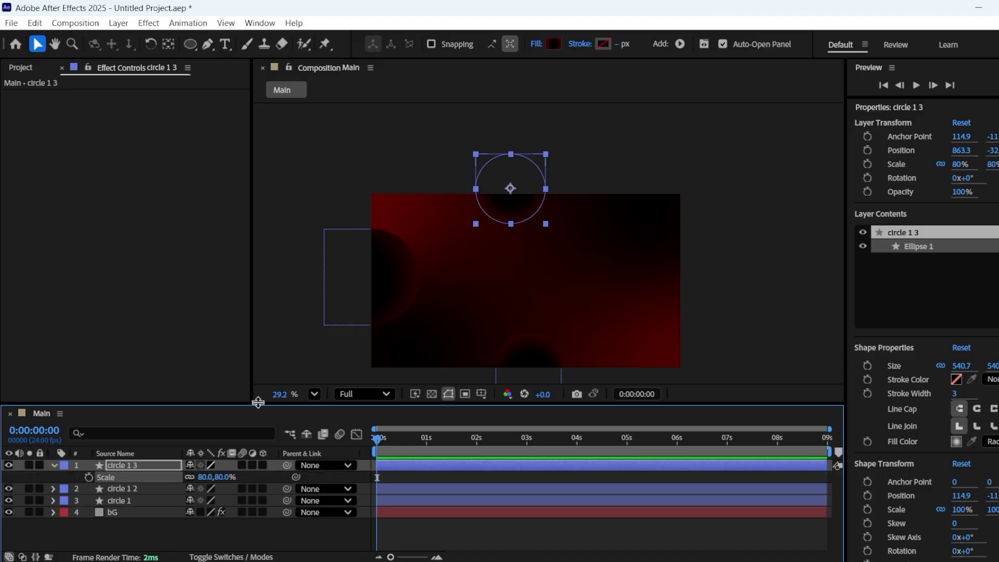
# Shift the top circle slightly left along its edge and the bottom circle slightly right
pyautogui.moveTo(506, 207); pyautogui.dragTo(486, 216)
pyautogui.click(534, 220)
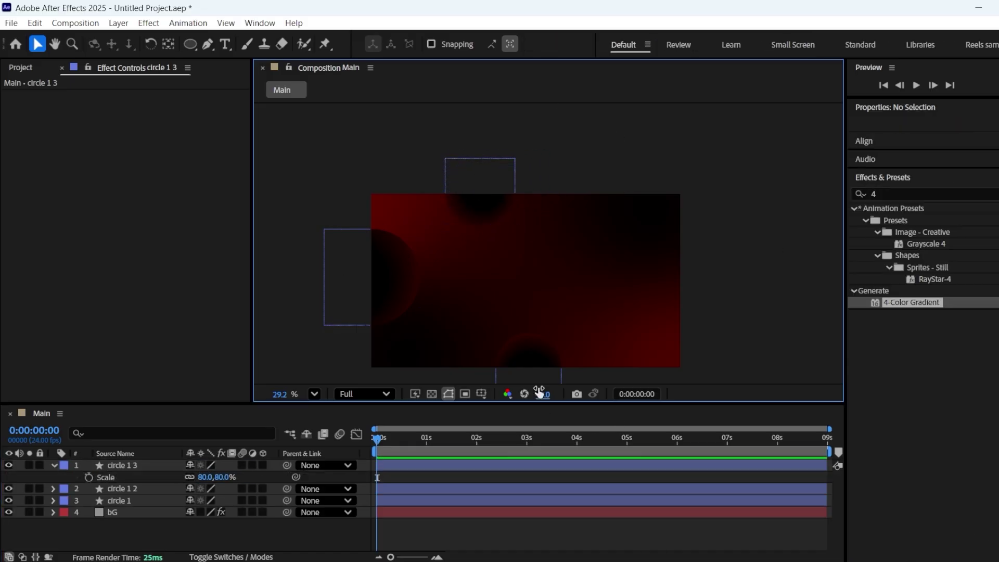
pyautogui.moveTo(529, 360); pyautogui.dragTo(561, 365)
pyautogui.click(599, 381)
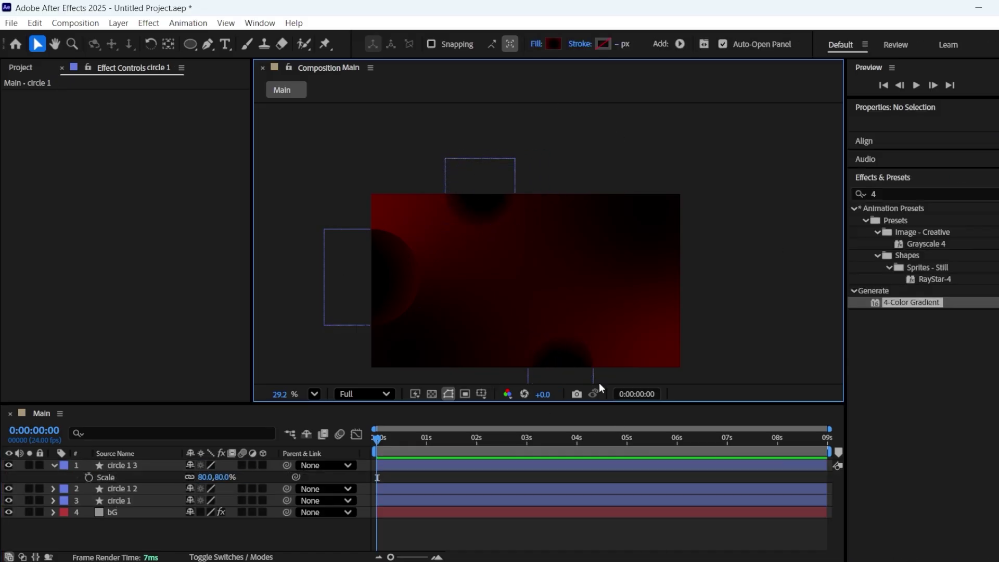
# Duplicate the top circle and place the copy on the composition's right edge
pyautogui.click(120, 466)
pyautogui.hotkey('ctrl', 'd')
pyautogui.click(54, 477)
pyautogui.moveTo(489, 208); pyautogui.dragTo(691, 299)
# Set the scale of the right-edge circle to 150%
pyautogui.click(145, 467)
pyautogui.press('s')
pyautogui.click(216, 479)
pyautogui.write('150')
pyautogui.press('Return')
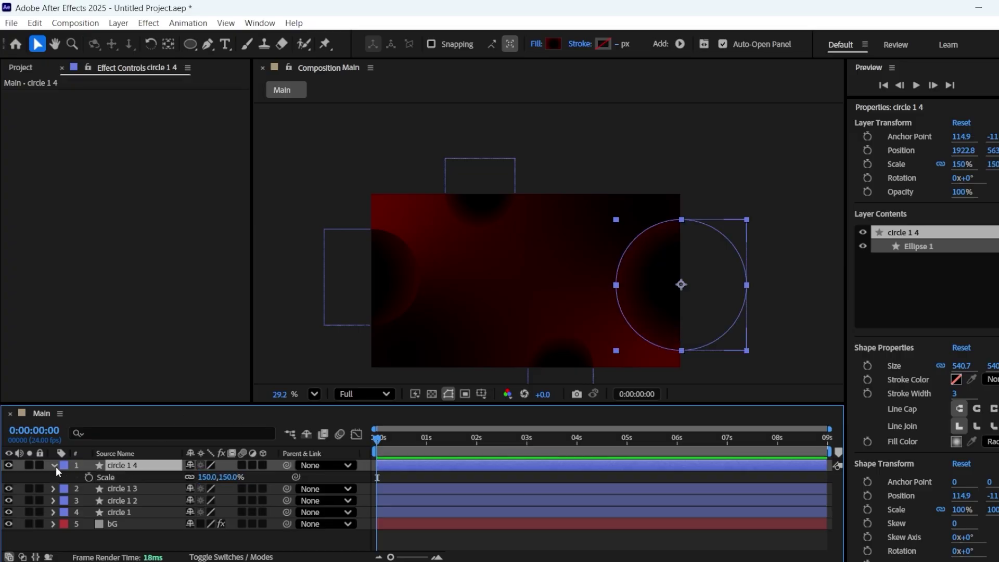
# Reorient the right circle's gradient so its end point lies beyond the circle's outer right side
pyautogui.click(55, 466)
pyautogui.click(56, 466)
pyautogui.click(59, 477)
pyautogui.click(66, 477)
pyautogui.click(89, 489)
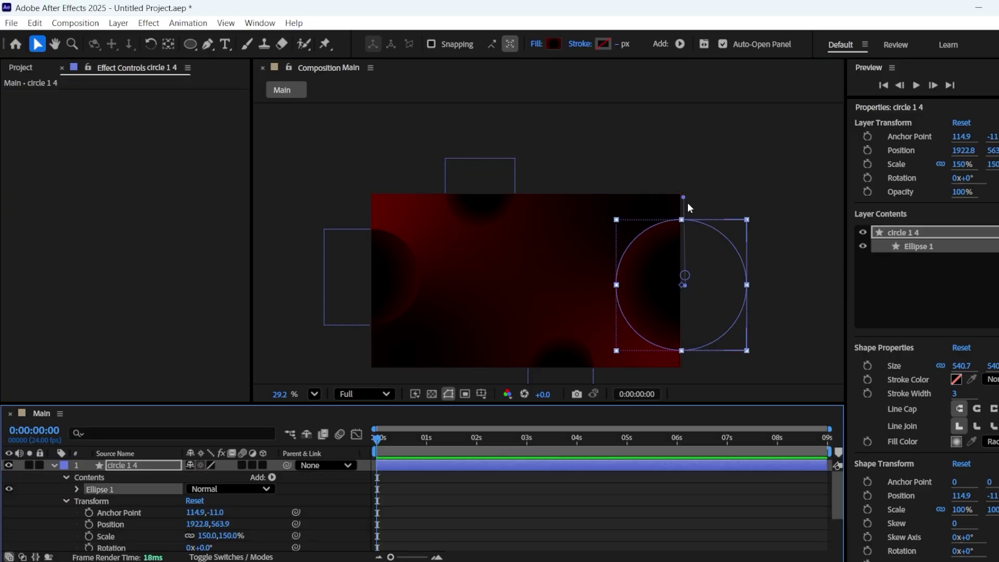
pyautogui.moveTo(683, 200); pyautogui.dragTo(739, 217)
pyautogui.moveTo(784, 278); pyautogui.dragTo(778, 292)
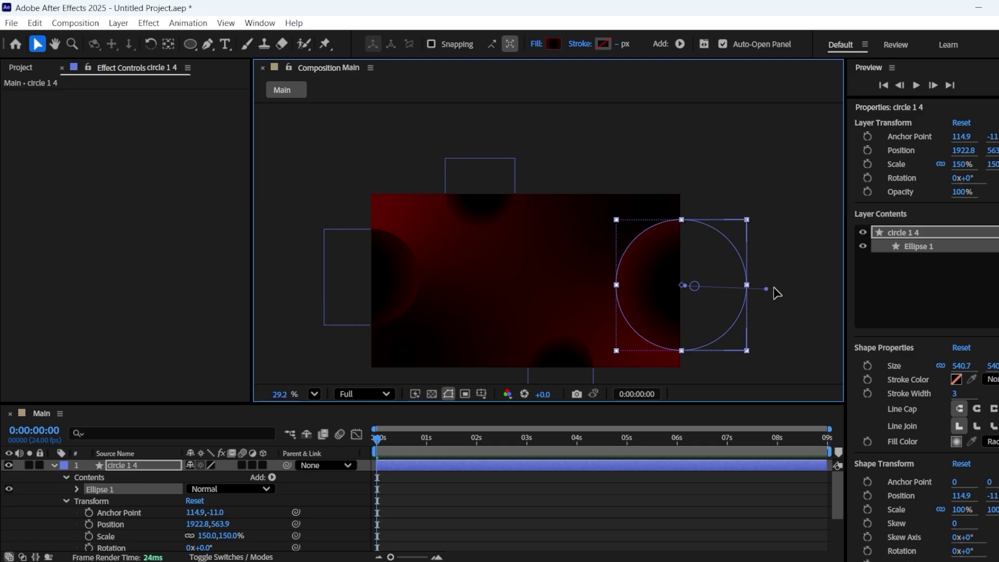
# Move the right-edge circle up and inward, to a position of about 1830, 506
pyautogui.click(776, 209)
pyautogui.moveTo(654, 306); pyautogui.dragTo(621, 250)
pyautogui.click(756, 344)
pyautogui.click(751, 318)
pyautogui.scroll(-2, 661, 302)
pyautogui.scroll(1, 620, 252)
pyautogui.scroll(1, 620, 252)
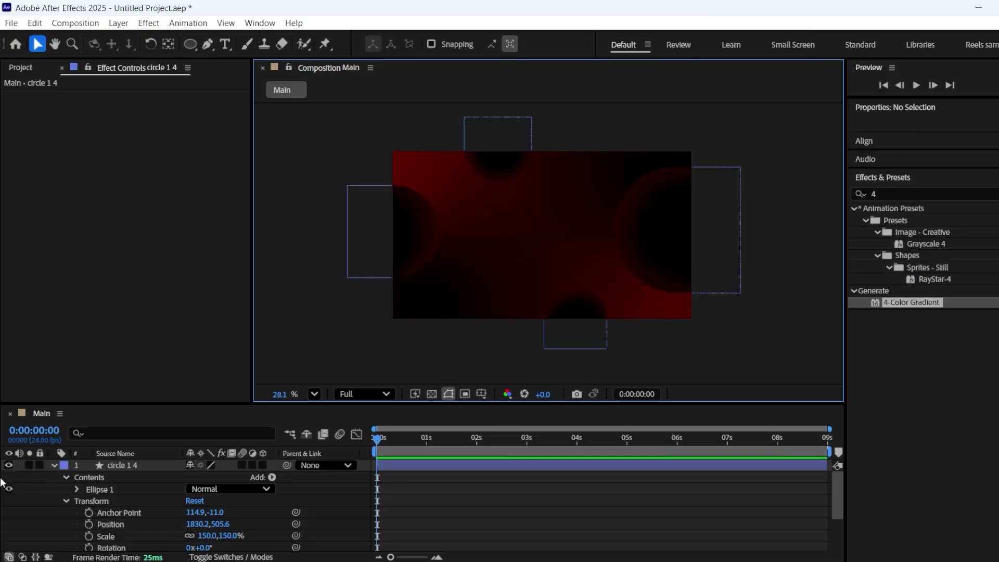
pyautogui.click(55, 466)
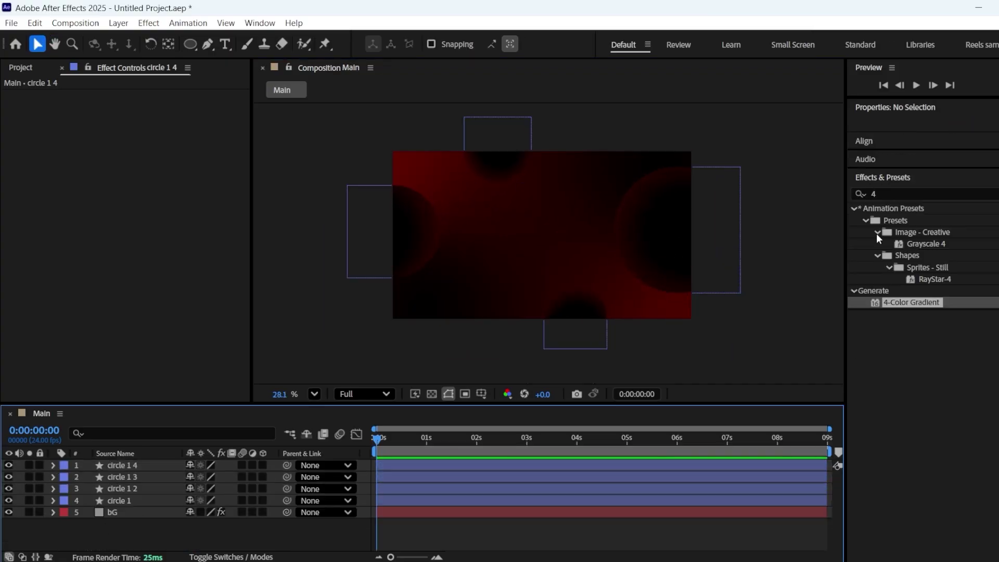
# Apply Gaussian Blur to the circle 1 layer with a blurriness of 15
pyautogui.click(897, 192)
pyautogui.write('gau')
pyautogui.moveTo(918, 221); pyautogui.dragTo(123, 501)
pyautogui.click(142, 107)
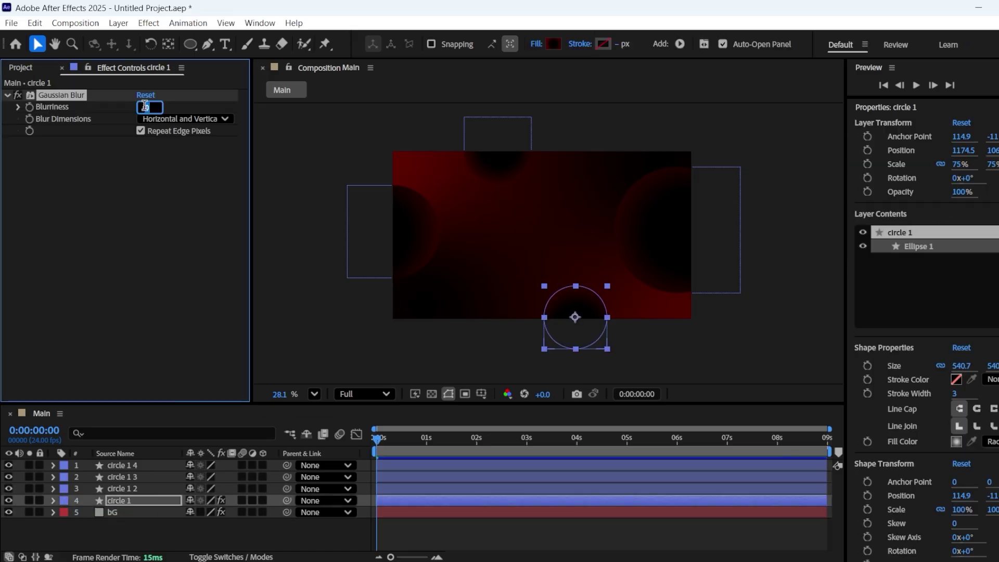
pyautogui.write('15')
pyautogui.click(152, 360)
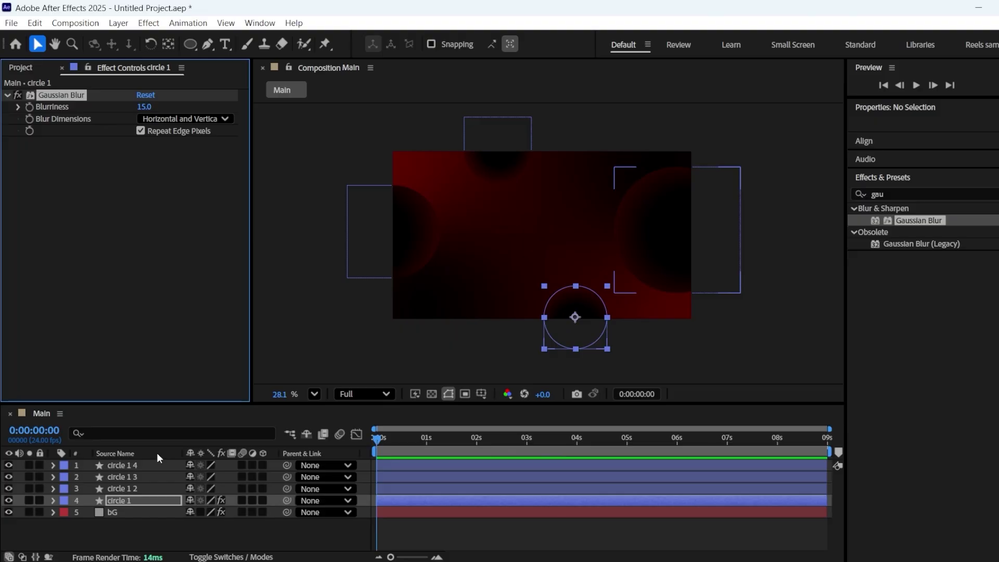
# Copy the Gaussian Blur from circle 1 onto the circle 1 2, circle 1 3 and circle 1 4 layers
pyautogui.click(125, 487)
pyautogui.hotkey('ctrl', 'v')
pyautogui.click(136, 478)
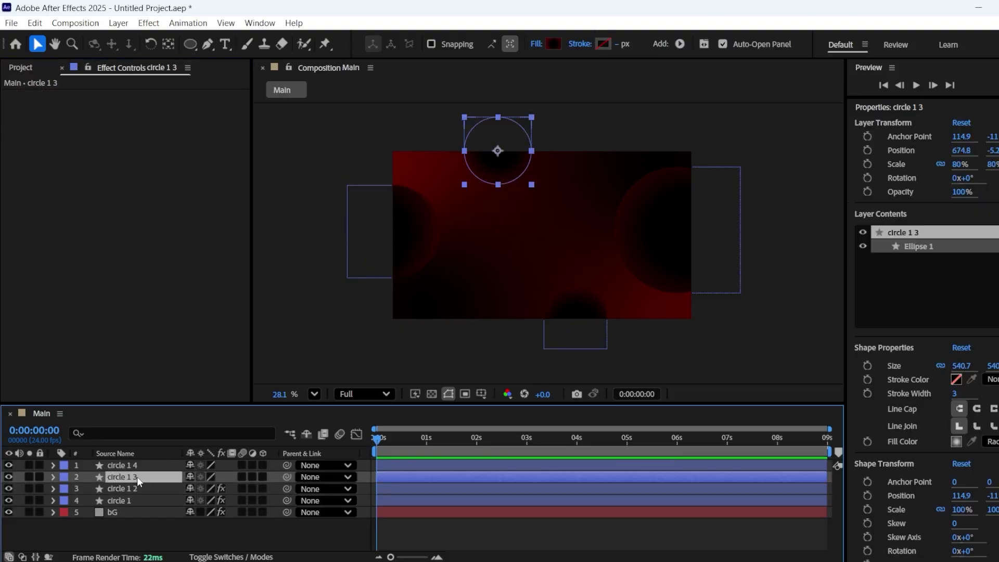
pyautogui.hotkey('ctrl', 'v')
pyautogui.click(126, 463)
pyautogui.hotkey('ctrl', 'v')
pyautogui.click(170, 536)
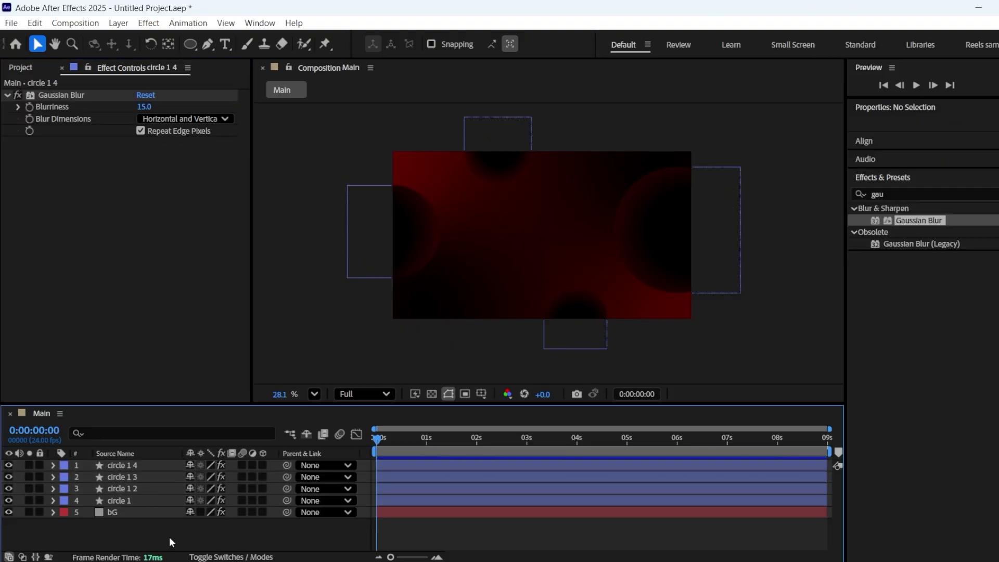
# Pre-compose the four circle layers into a new composition named circles
pyautogui.click(111, 499)
pyautogui.keyDown('shift'); pyautogui.click(139, 467); pyautogui.keyUp('shift')
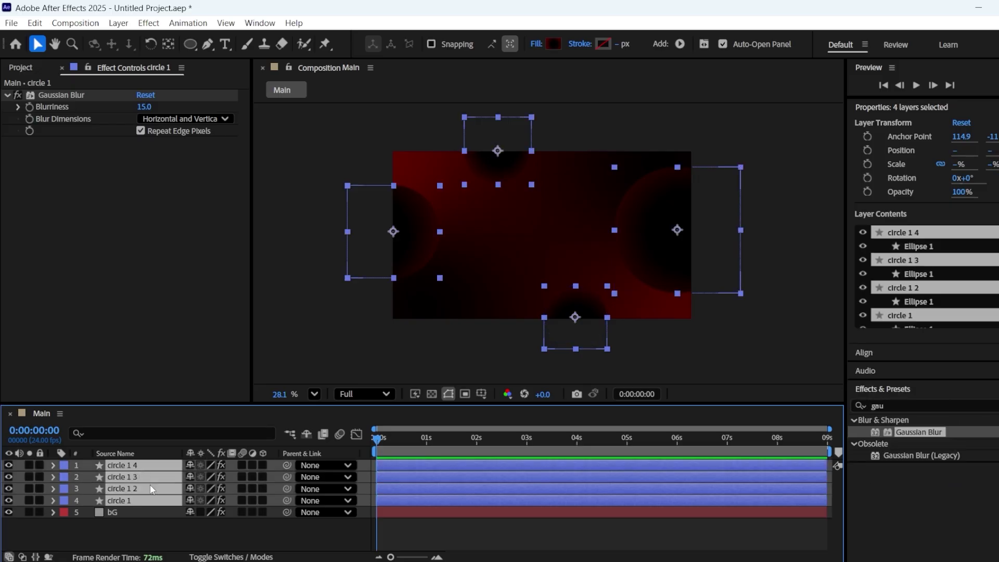
pyautogui.rightClick(150, 485)
pyautogui.click(177, 396)
pyautogui.write('circles')
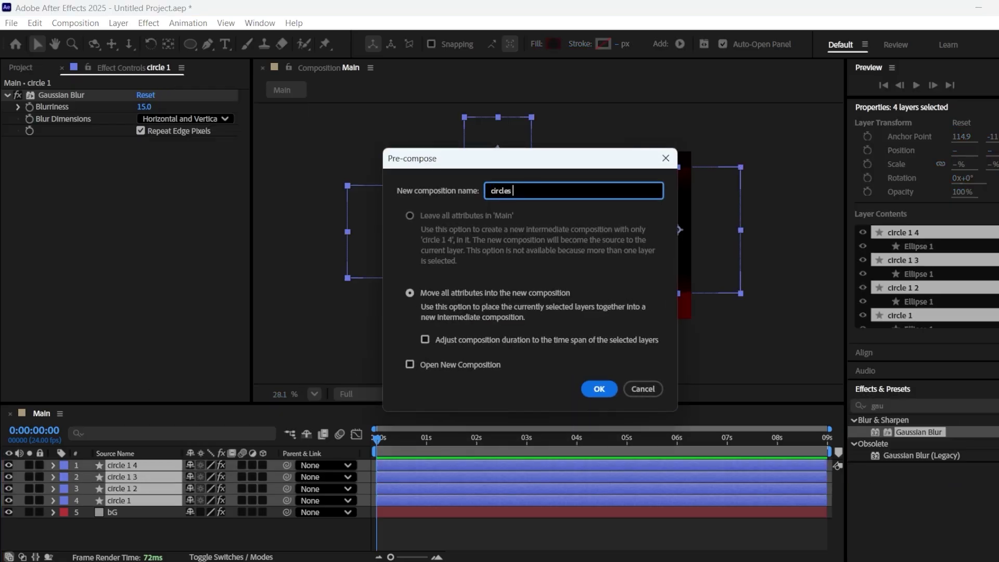
pyautogui.press('Return')
# Draw a straight vertical line about 740 px tall with the Pen tool, beside the left circle in the composition
pyautogui.click(207, 45)
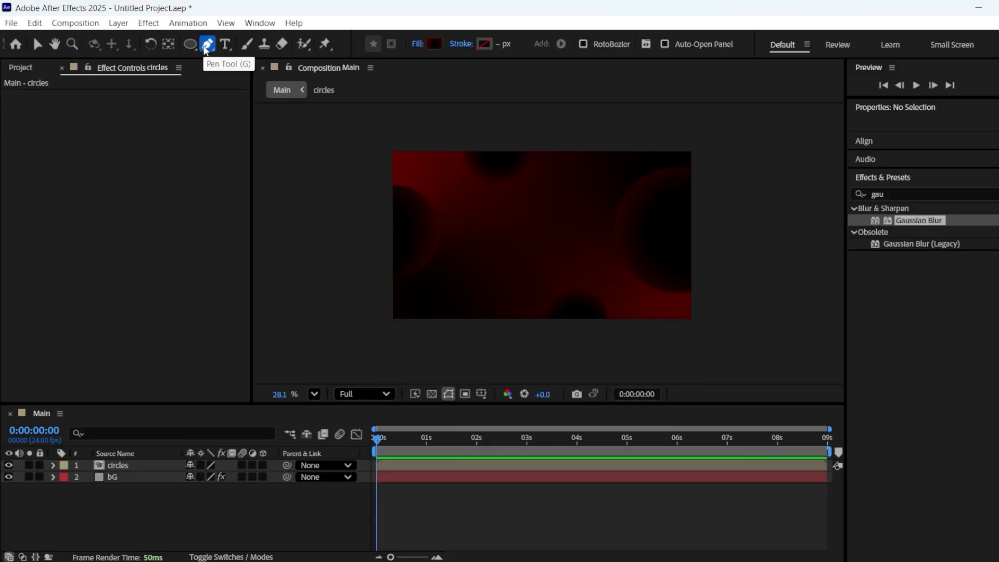
pyautogui.click(452, 176)
pyautogui.click(452, 290)
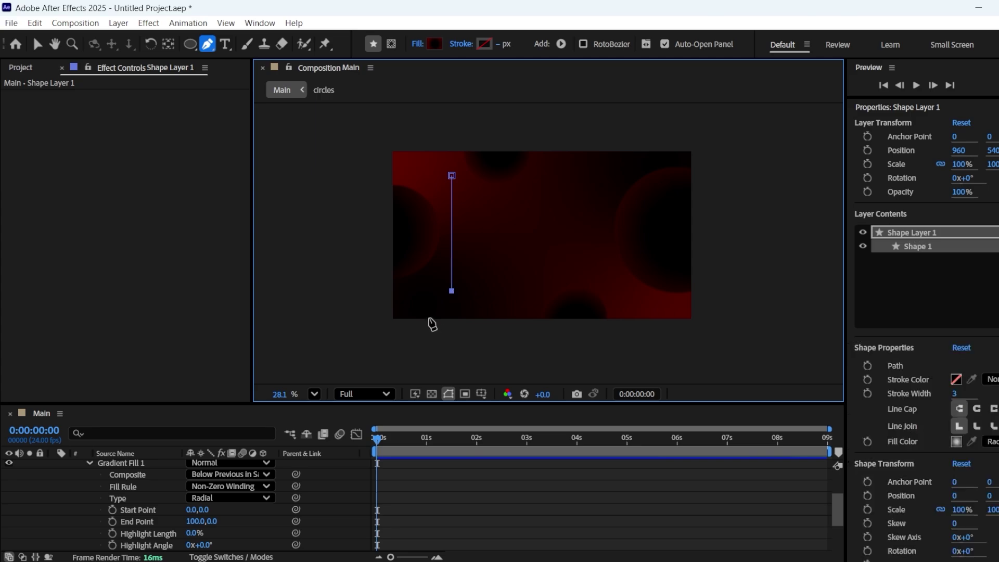
# Remove the vertical line's fill and give it a solid white stroke
pyautogui.click(434, 43)
pyautogui.click(458, 253)
pyautogui.click(546, 327)
pyautogui.click(484, 43)
pyautogui.click(483, 253)
pyautogui.click(547, 327)
pyautogui.hotkey('ctrl', '5')
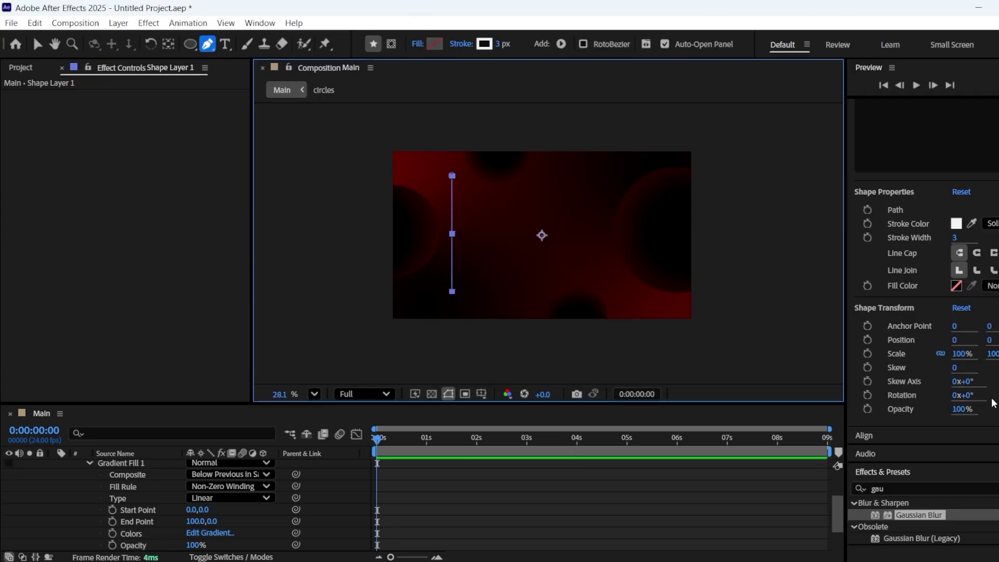
# Apply the Gradient Ramp effect to the vertical line's shape layer and collapse the layer's properties
pyautogui.write('grad')
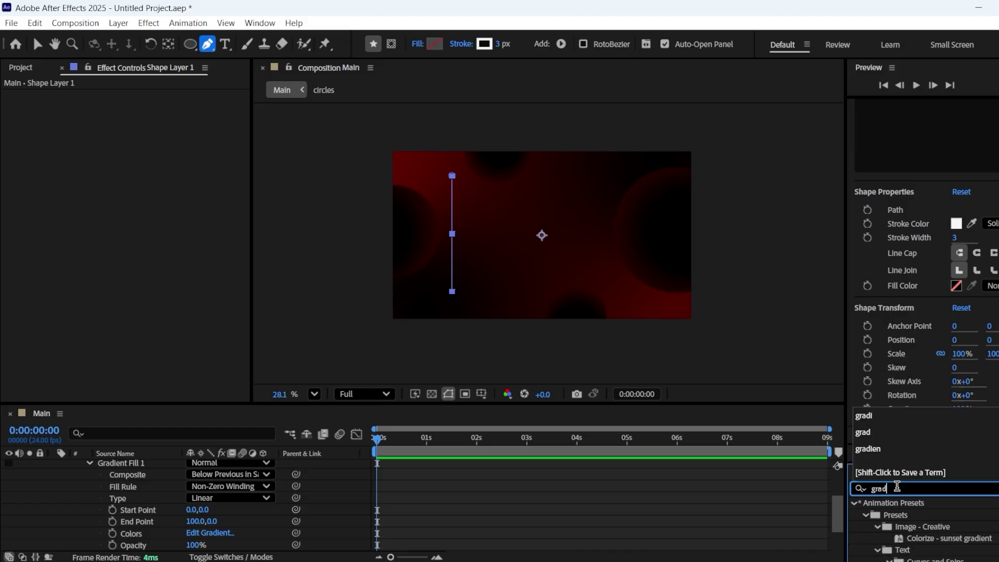
pyautogui.moveTo(919, 492); pyautogui.dragTo(158, 472)
pyautogui.click(54, 464)
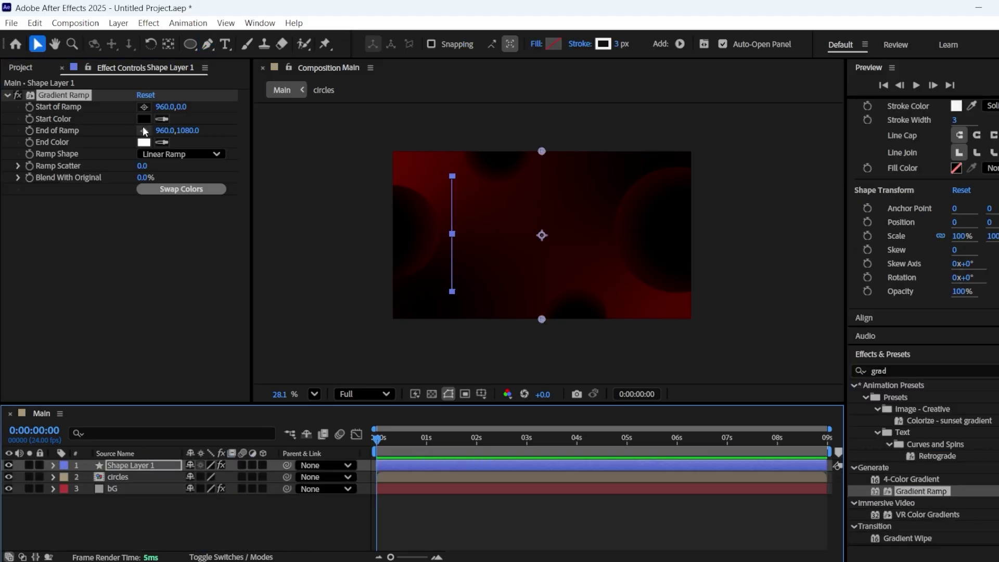
# Set the ramp's start color to dark red and run the ramp from the vertical line's top end to its bottom end
pyautogui.click(144, 119)
pyautogui.click(547, 310)
pyautogui.click(673, 203)
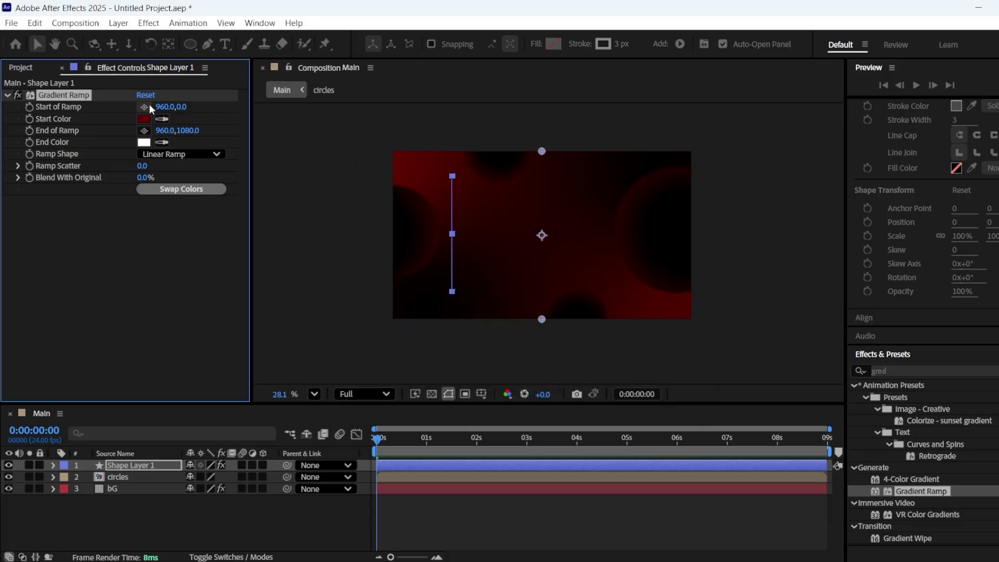
pyautogui.click(145, 107)
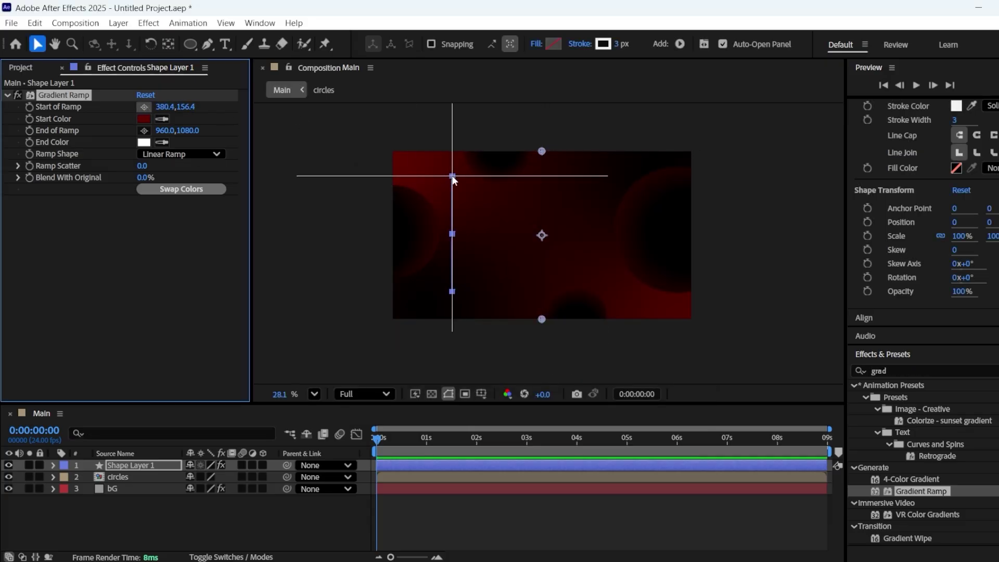
pyautogui.moveTo(541, 319); pyautogui.dragTo(452, 292)
# Rename the vertical line's shape layer as graph line 1
pyautogui.rightClick(147, 465)
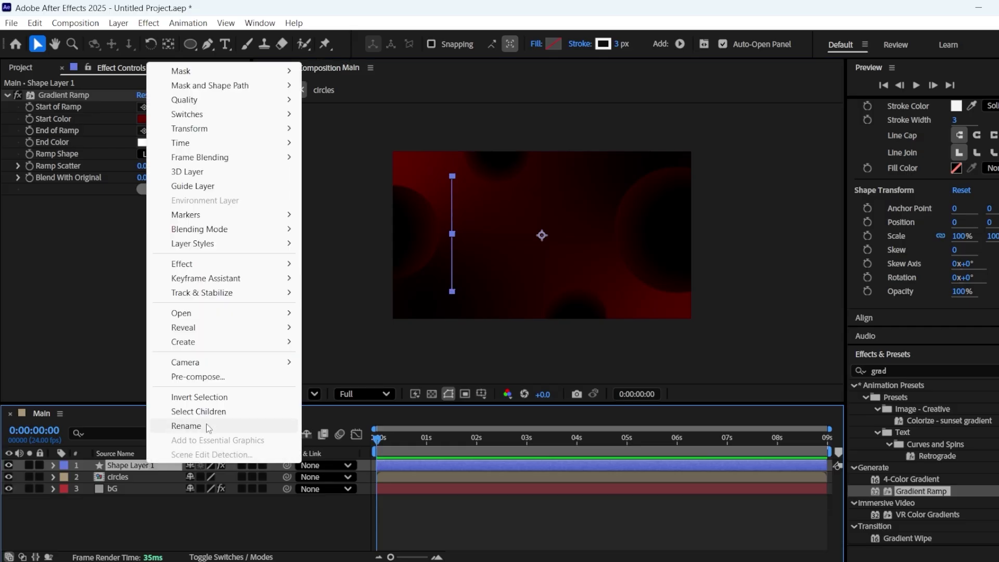
pyautogui.click(207, 427)
pyautogui.write('graph line')
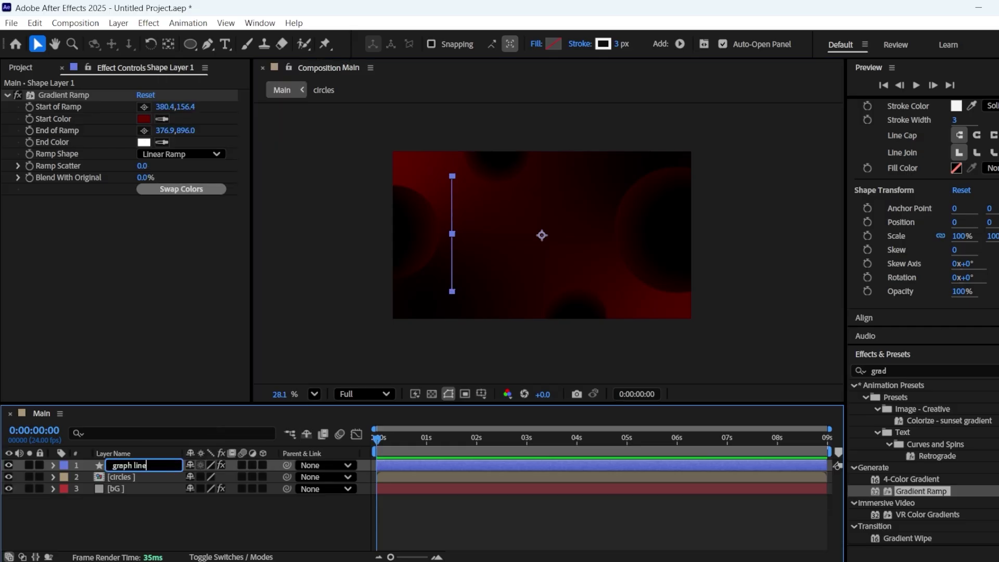
pyautogui.write(' 1')
pyautogui.press('Return')
# Duplicate graph line 1 and set the copy's rotation to 90°
pyautogui.click(153, 465)
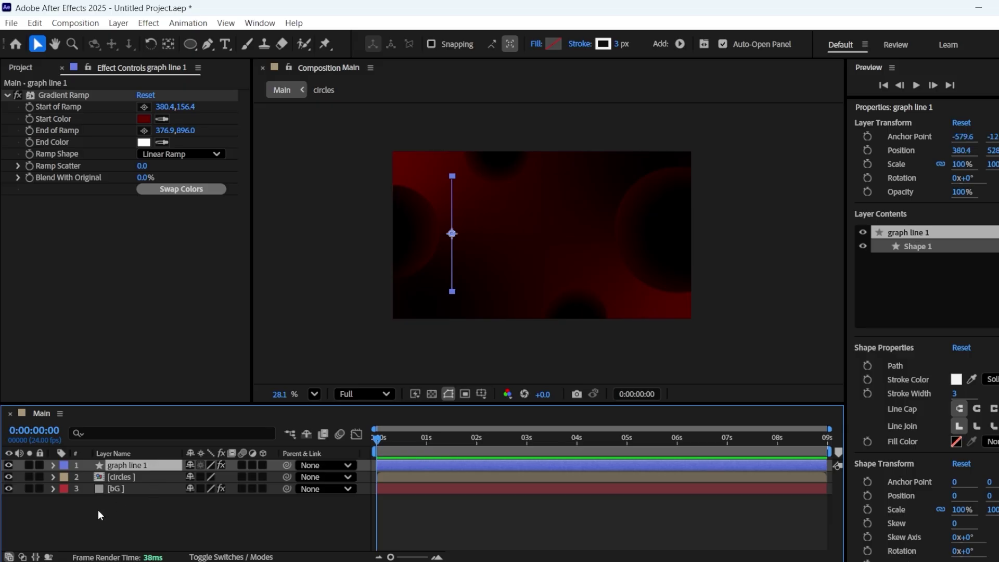
pyautogui.hotkey('ctrl', 'd')
pyautogui.press('r')
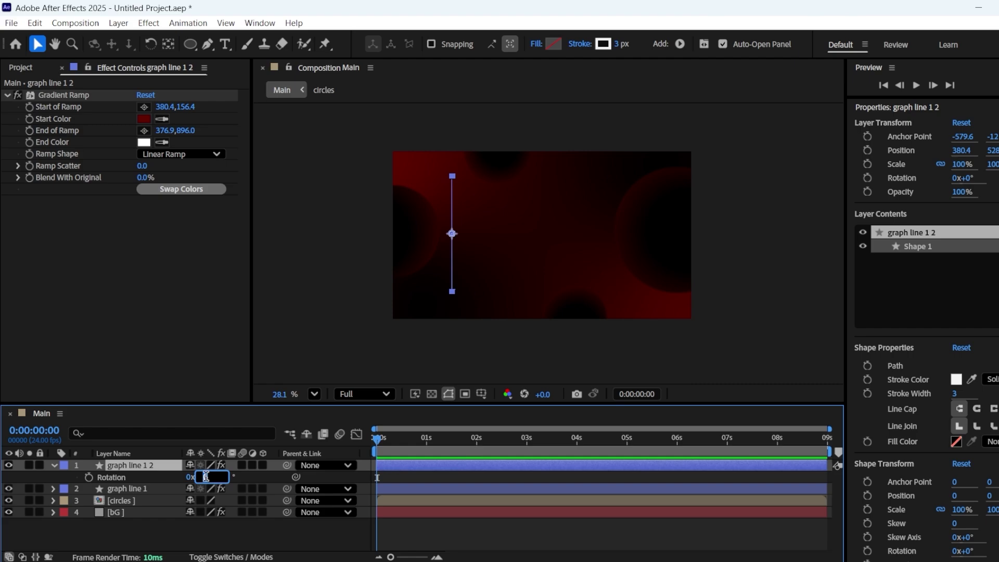
pyautogui.press('Return')
# Move the horizontal line to about 750.5, 899.7 so its left end meets the vertical line's bottom end in a clean corner
pyautogui.moveTo(452, 233); pyautogui.dragTo(457, 285)
pyautogui.scroll(4, 465, 289)
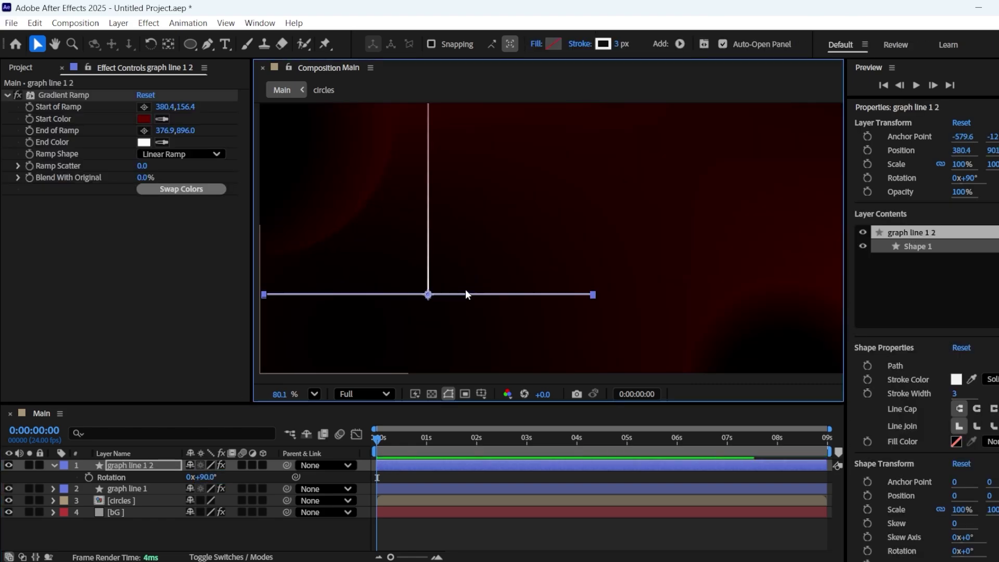
pyautogui.scroll(2, 414, 258)
pyautogui.moveTo(415, 259); pyautogui.dragTo(675, 254)
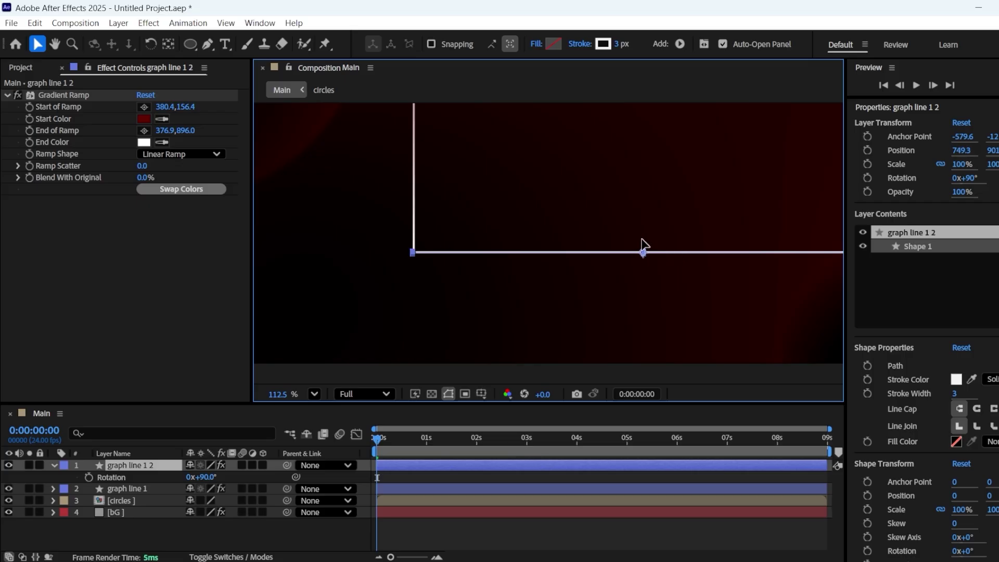
pyautogui.click(208, 536)
pyautogui.click(167, 466)
pyautogui.press('Right')
pyautogui.press('Right')
pyautogui.press('Right')
pyautogui.click(239, 536)
pyautogui.click(151, 466)
pyautogui.scroll(4, 410, 223)
pyautogui.moveTo(431, 270); pyautogui.dragTo(428, 268)
pyautogui.click(430, 536)
pyautogui.click(469, 536)
pyautogui.scroll(-5, 535, 282)
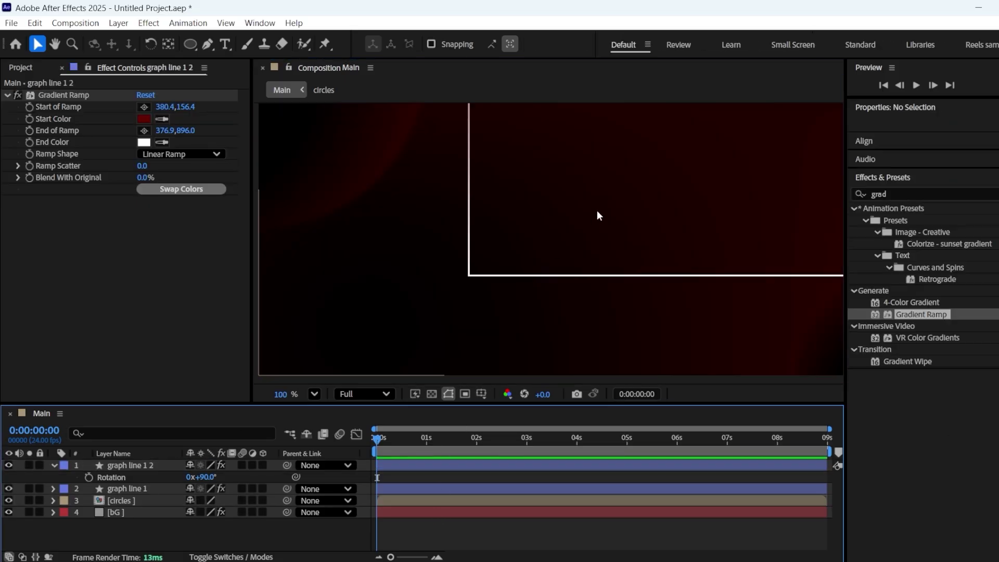
pyautogui.scroll(-2, 517, 211)
pyautogui.scroll(-1, 471, 226)
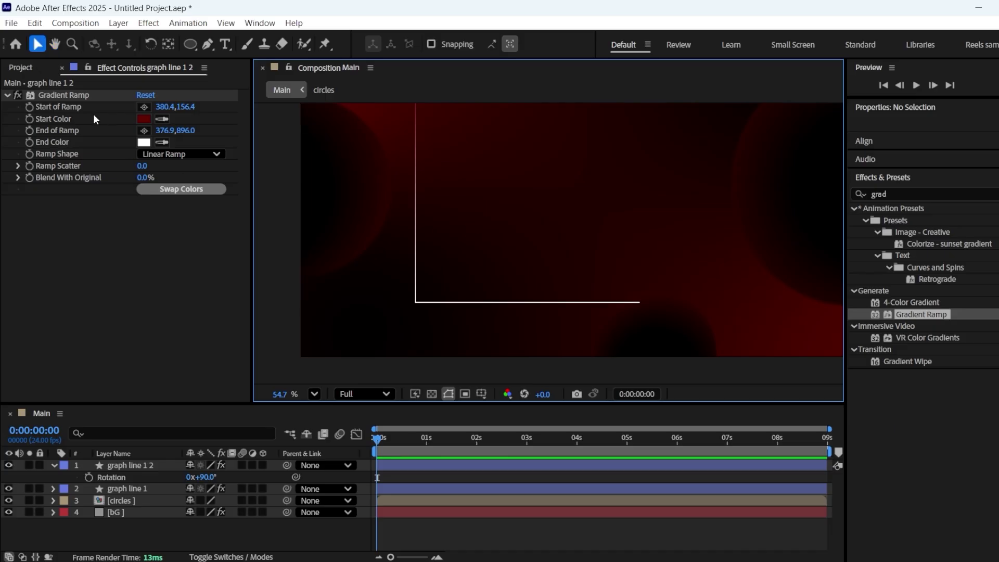
# Start the horizontal line's gradient ramp at the line's right end and end it at the corner with the vertical line
pyautogui.click(144, 107)
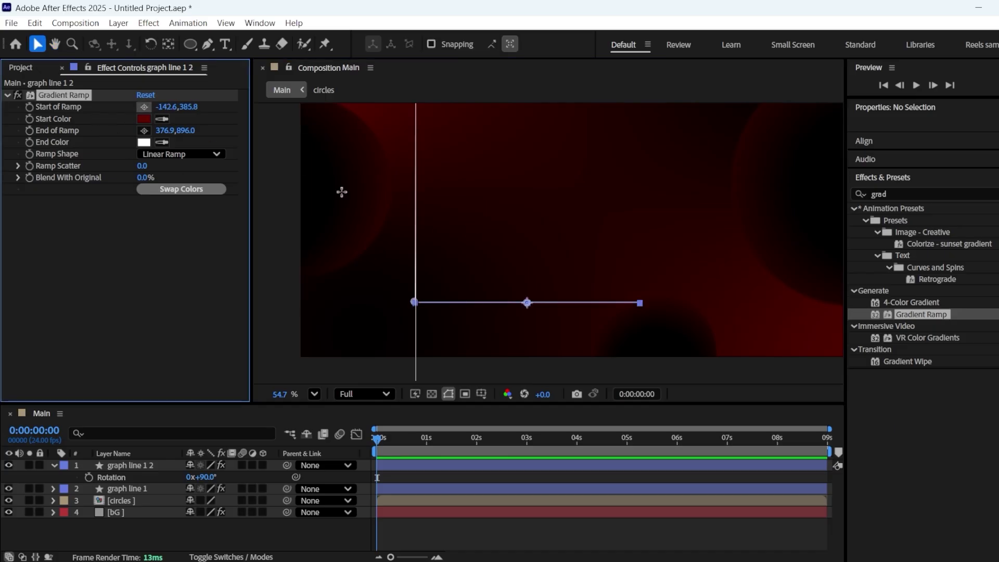
pyautogui.click(640, 302)
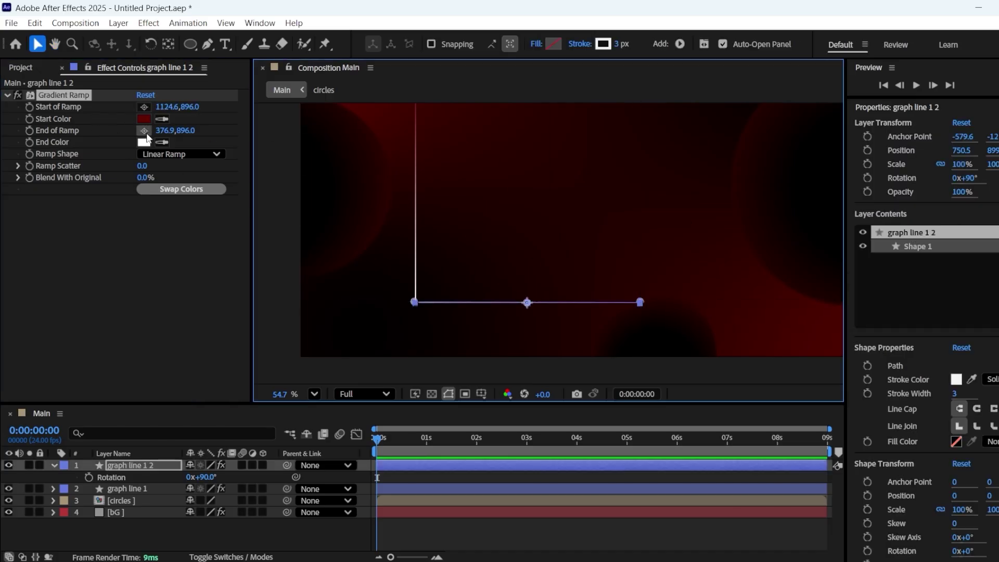
pyautogui.click(144, 131)
pyautogui.click(416, 302)
pyautogui.click(285, 525)
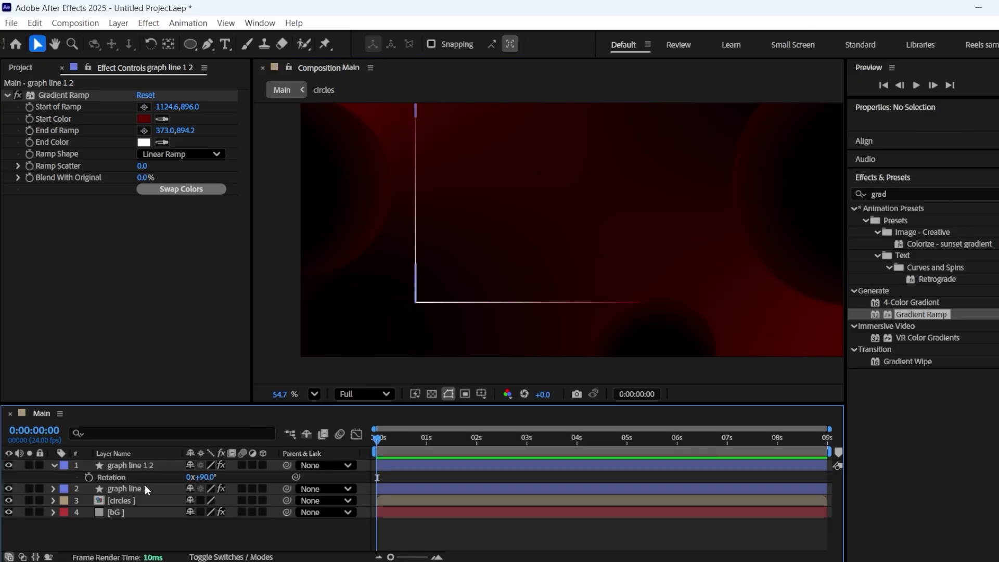
# Lengthen the horizontal line by moving its path's outer end point further right, past the bottom circle
pyautogui.click(125, 465)
pyautogui.click(54, 465)
pyautogui.click(54, 465)
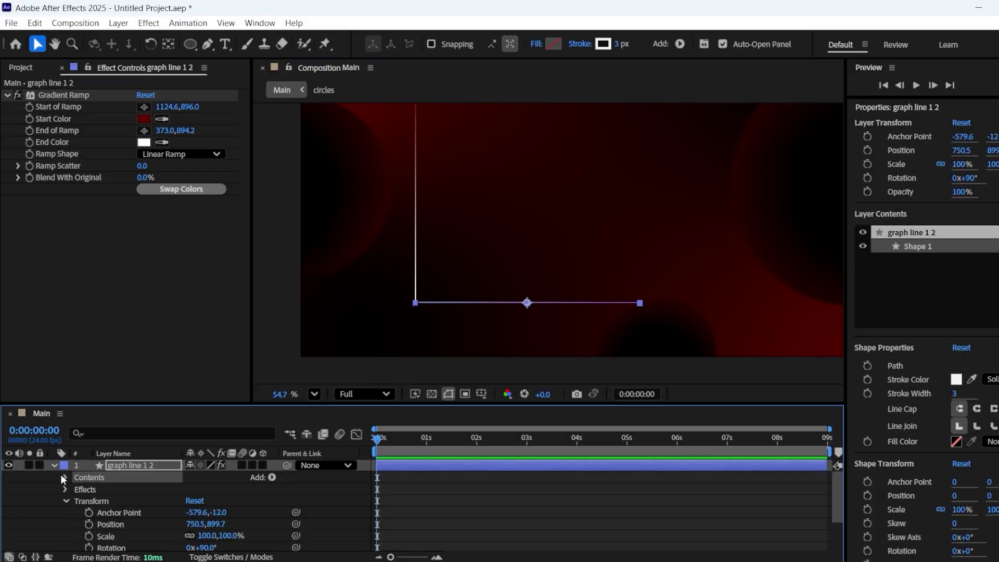
pyautogui.click(64, 477)
pyautogui.click(98, 490)
pyautogui.click(78, 489)
pyautogui.click(107, 500)
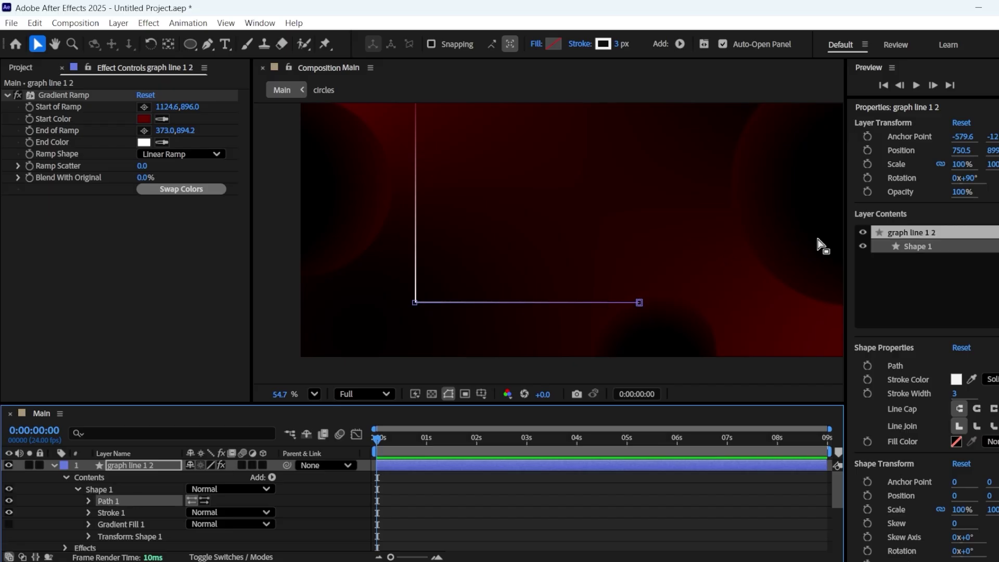
pyautogui.click(640, 303)
pyautogui.moveTo(653, 308); pyautogui.dragTo(671, 308)
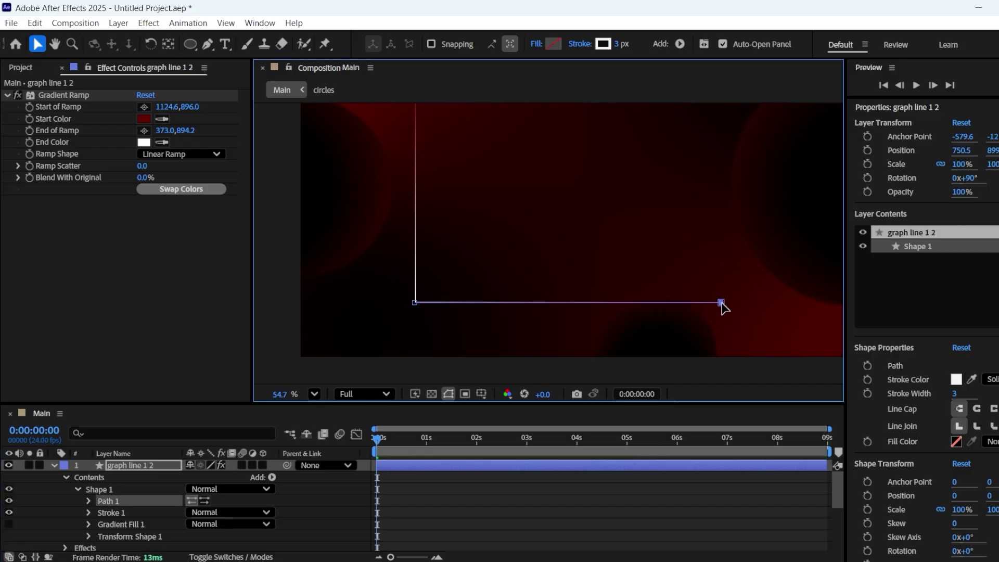
pyautogui.click(568, 489)
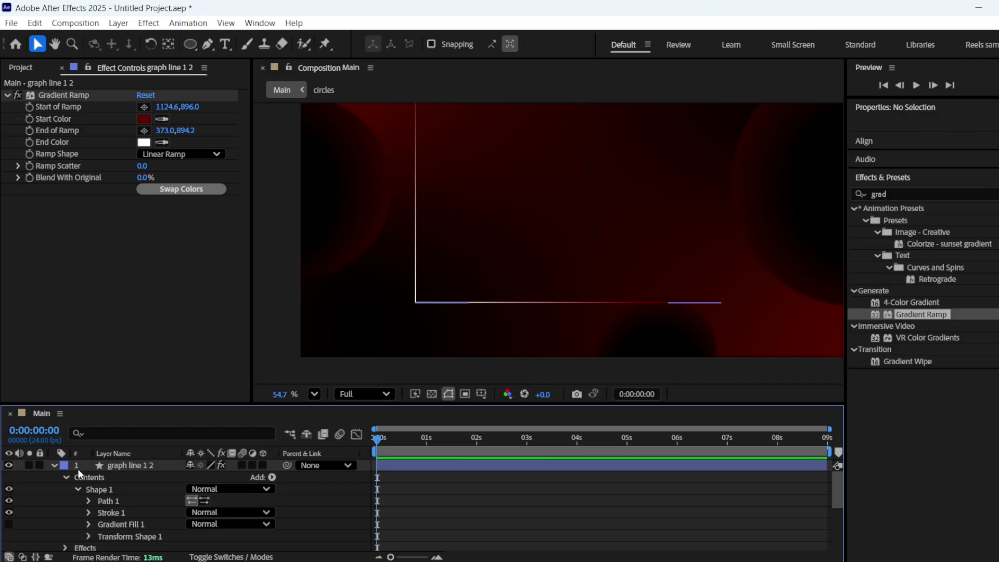
pyautogui.click(54, 465)
# Create a new 1920 × 1080 px gray solid layer named Grid
pyautogui.rightClick(204, 515)
pyautogui.moveTo(259, 354)
pyautogui.click(364, 385)
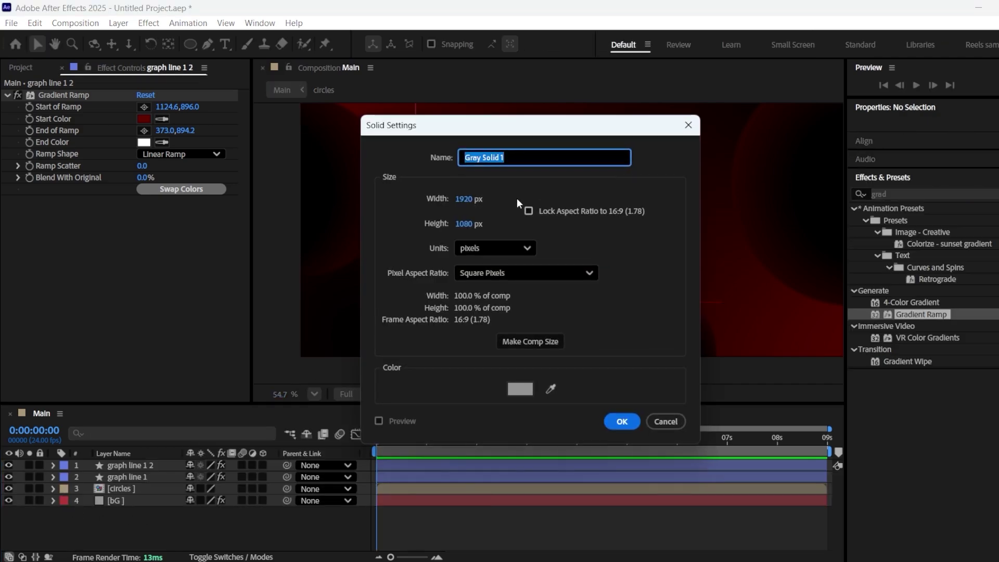
pyautogui.write('Grid')
pyautogui.press('Return')
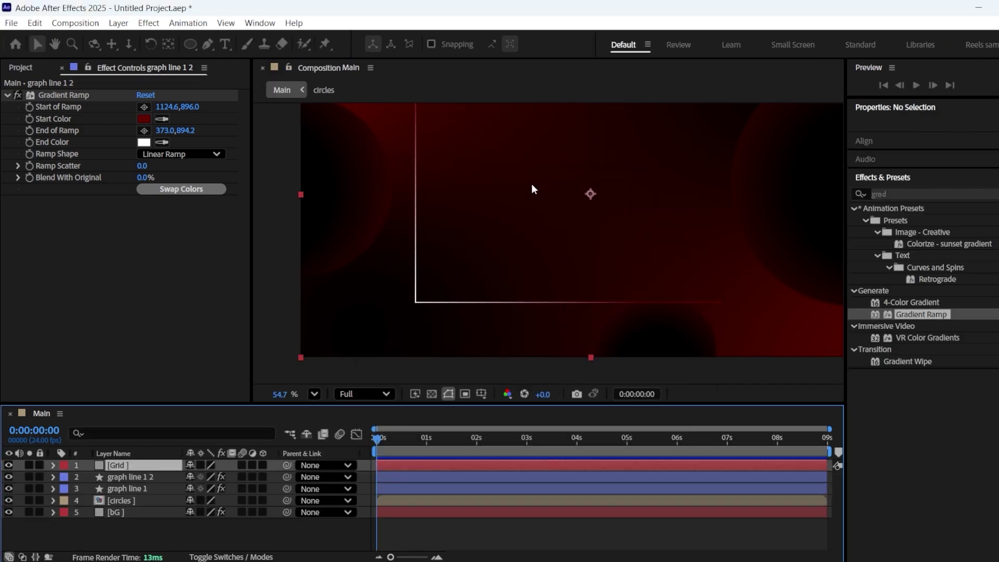
# Find the Grid effect and apply it to the Grid solid
pyautogui.doubleClick(878, 272)
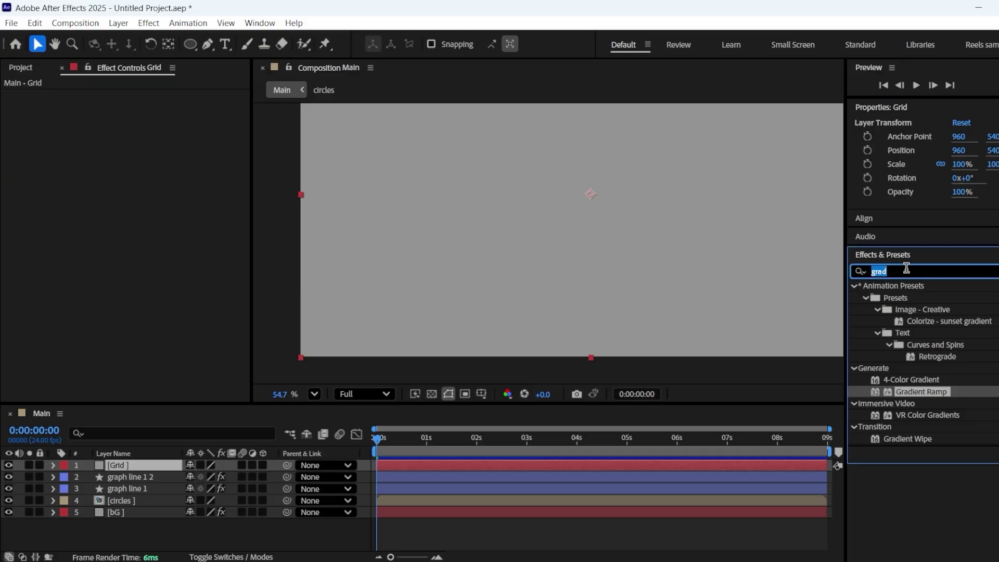
pyautogui.write('grid')
pyautogui.moveTo(891, 403); pyautogui.dragTo(637, 329)
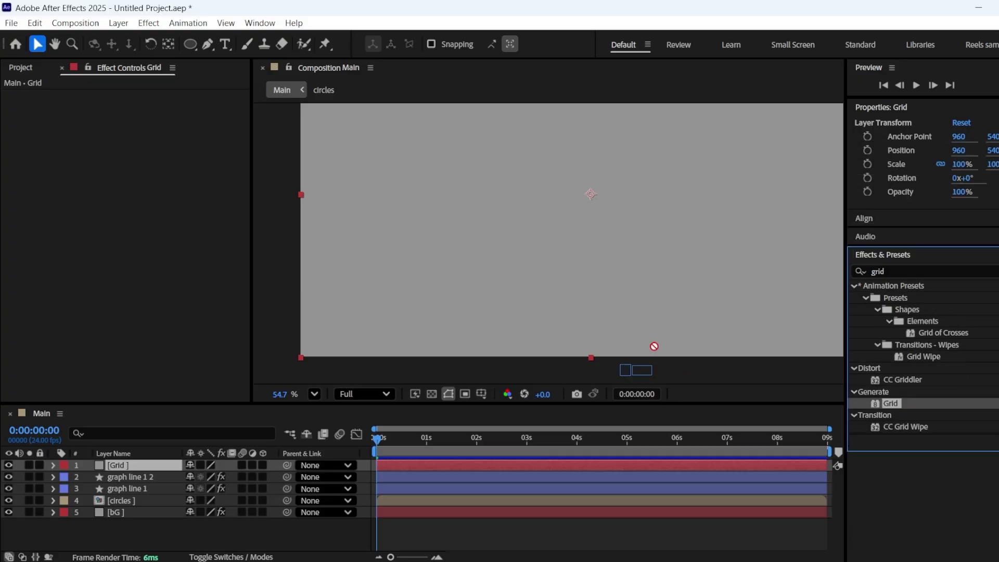
pyautogui.moveTo(633, 295); pyautogui.dragTo(635, 297)
pyautogui.click(381, 379)
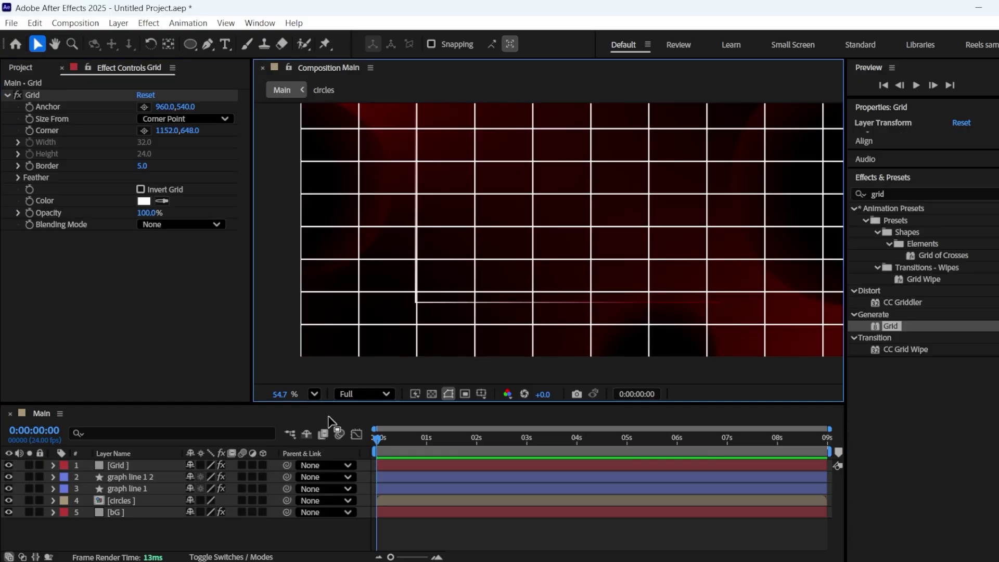
# Shrink the Grid effect's cells by setting its corner to 989, 573, and lower the effect's opacity to 17%
pyautogui.click(314, 394)
pyautogui.click(329, 119)
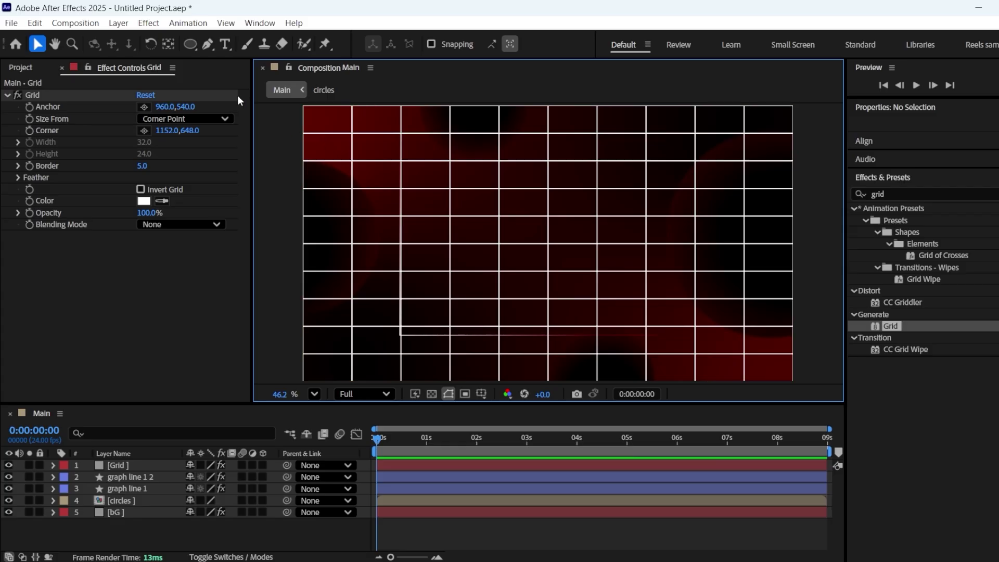
pyautogui.moveTo(164, 133)
pyautogui.mouseDown()
pyautogui.moveTo(142, 130)
pyautogui.moveTo(200, 135)
pyautogui.moveTo(149, 131)
pyautogui.mouseUp()
pyautogui.moveTo(148, 213); pyautogui.dragTo(93, 211)
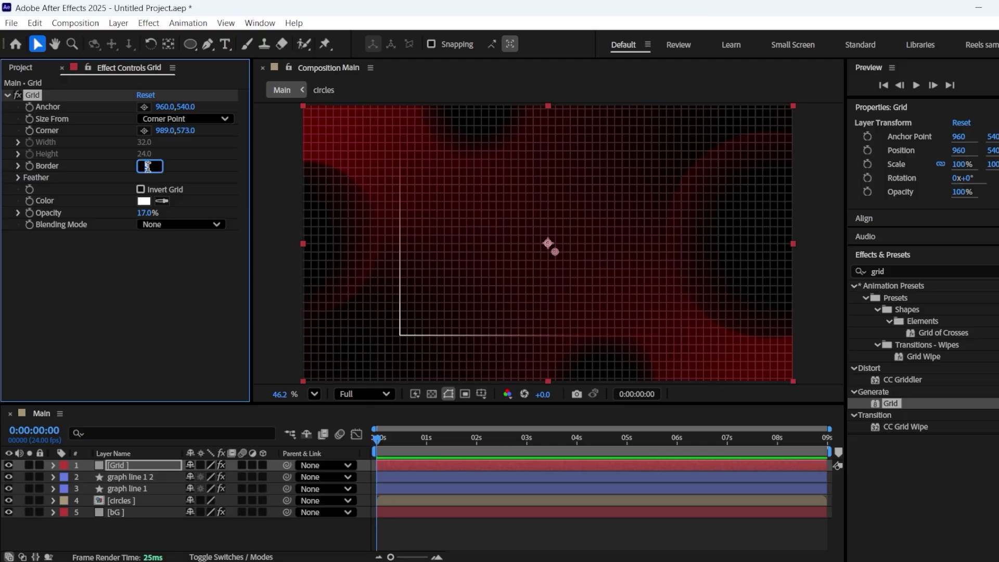
# Set the grid's border to 4 and darken its line color to gray
pyautogui.click(144, 200)
pyautogui.moveTo(375, 314); pyautogui.dragTo(353, 312)
pyautogui.click(655, 206)
# Pre-compose the Grid layer as Grid Comp 1, moving all attributes into the new composition
pyautogui.rightClick(138, 470)
pyautogui.click(197, 384)
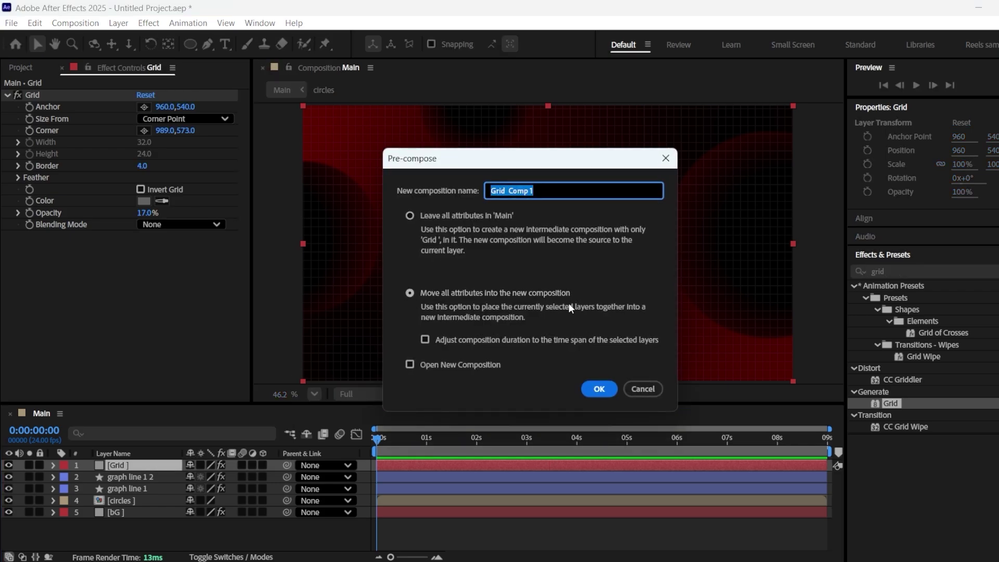
pyautogui.click(594, 390)
# Draw a rectangular mask on Grid Comp 1 over the area enclosed by the axis lines and feather it 479 px
pyautogui.moveTo(196, 42); pyautogui.dragTo(234, 43)
pyautogui.moveTo(400, 145); pyautogui.dragTo(668, 335)
pyautogui.click(77, 489)
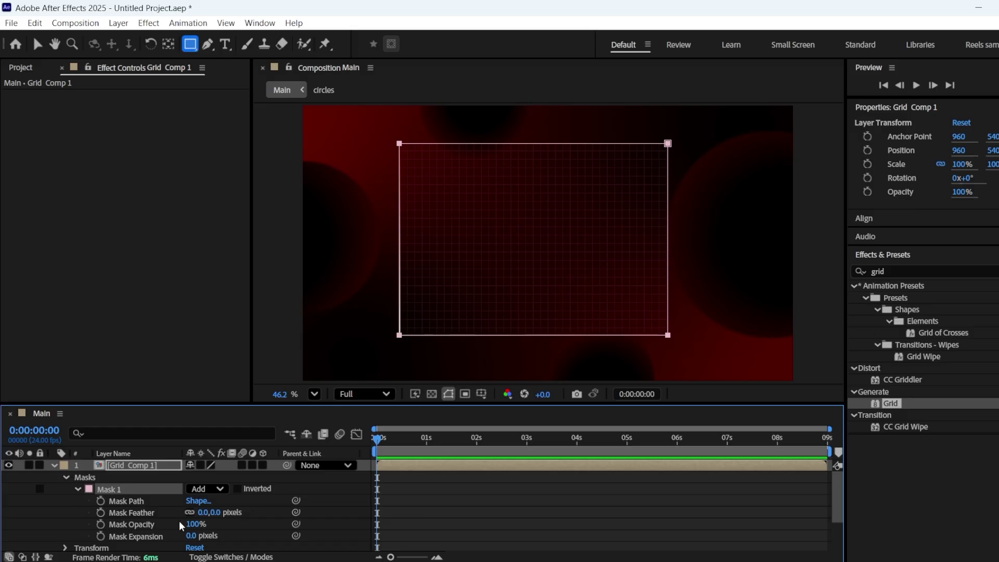
pyautogui.moveTo(202, 512); pyautogui.dragTo(234, 512)
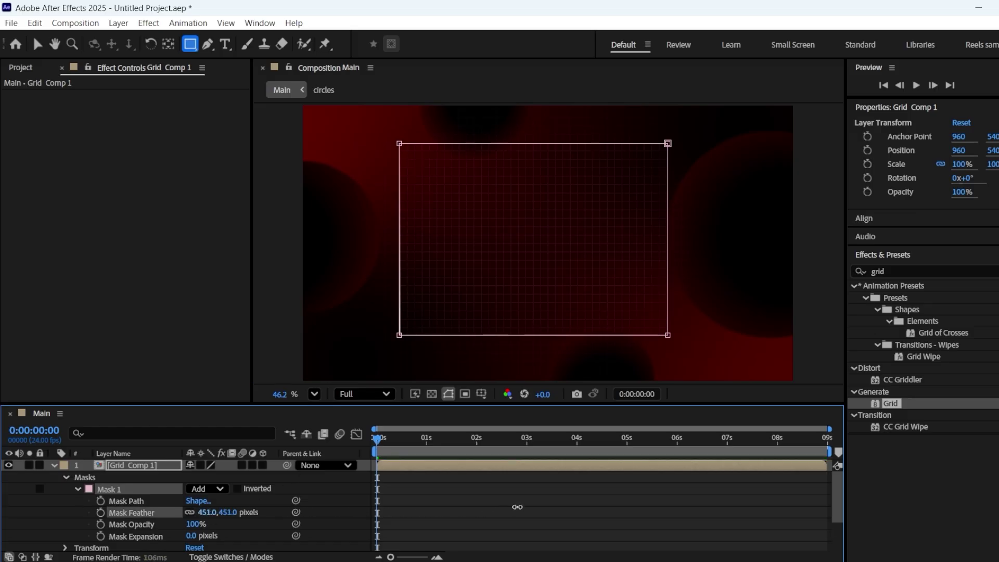
pyautogui.scroll(3, 429, 333)
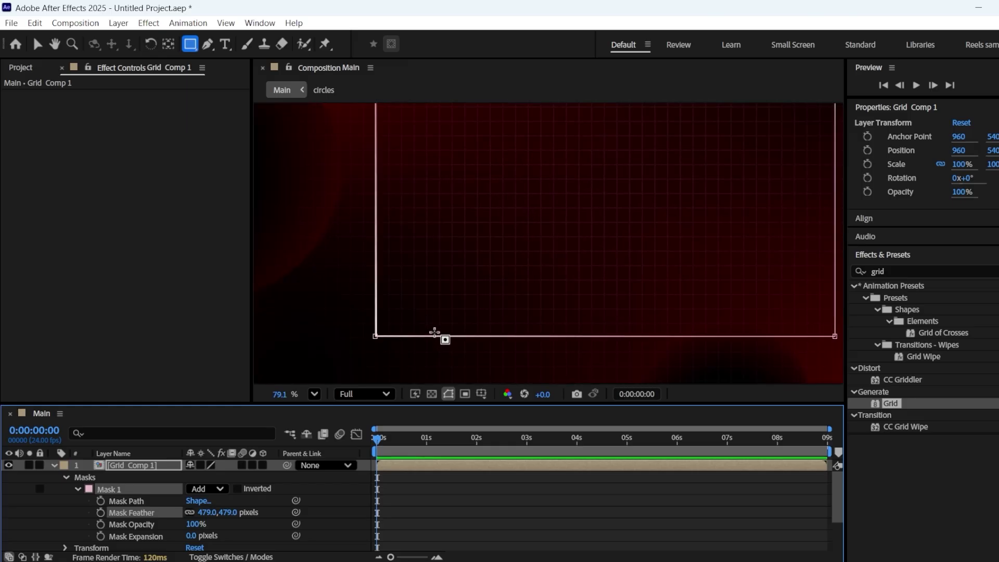
# Set the grid mask's expansion to -219 px and reduce its feather
pyautogui.moveTo(182, 535); pyautogui.dragTo(88, 535)
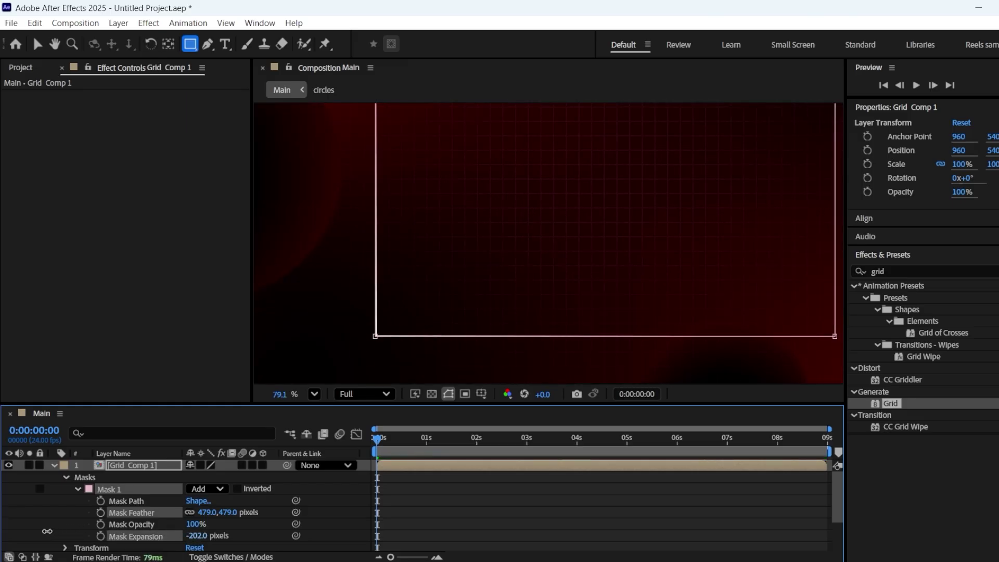
pyautogui.moveTo(36, 531); pyautogui.dragTo(35, 531)
pyautogui.scroll(-3, 363, 354)
pyautogui.moveTo(439, 277); pyautogui.dragTo(439, 252)
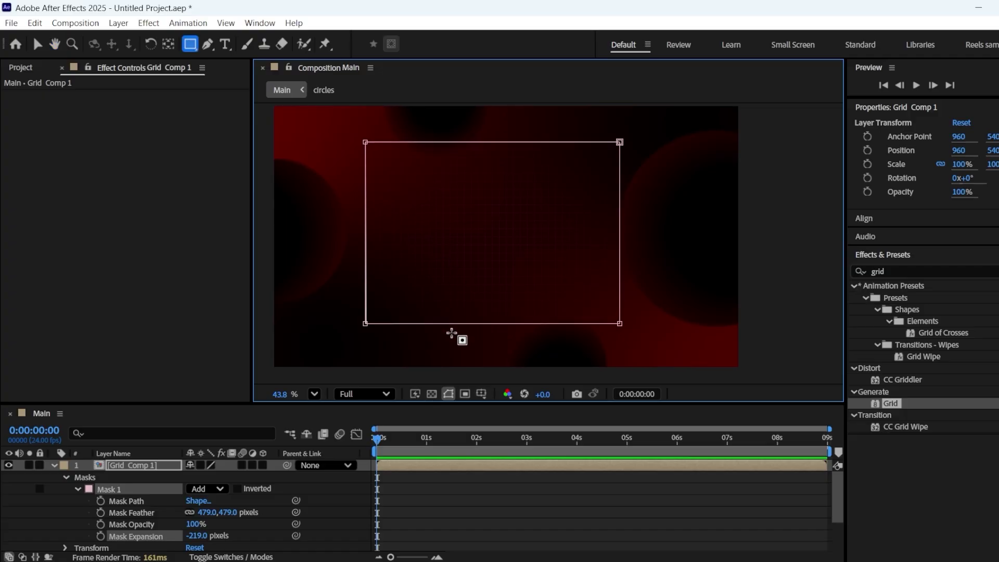
pyautogui.scroll(-1, 205, 506)
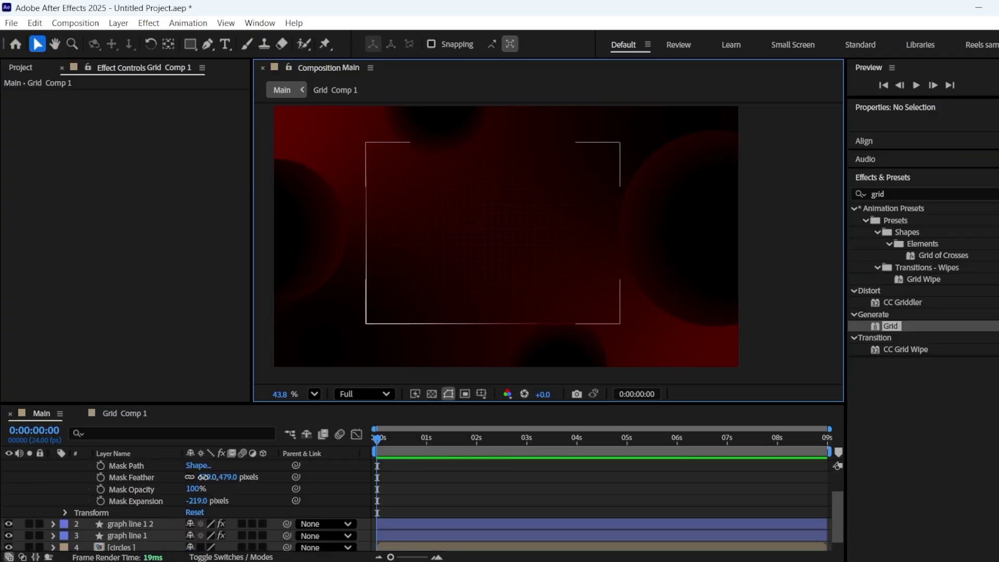
pyautogui.moveTo(201, 477); pyautogui.dragTo(173, 477)
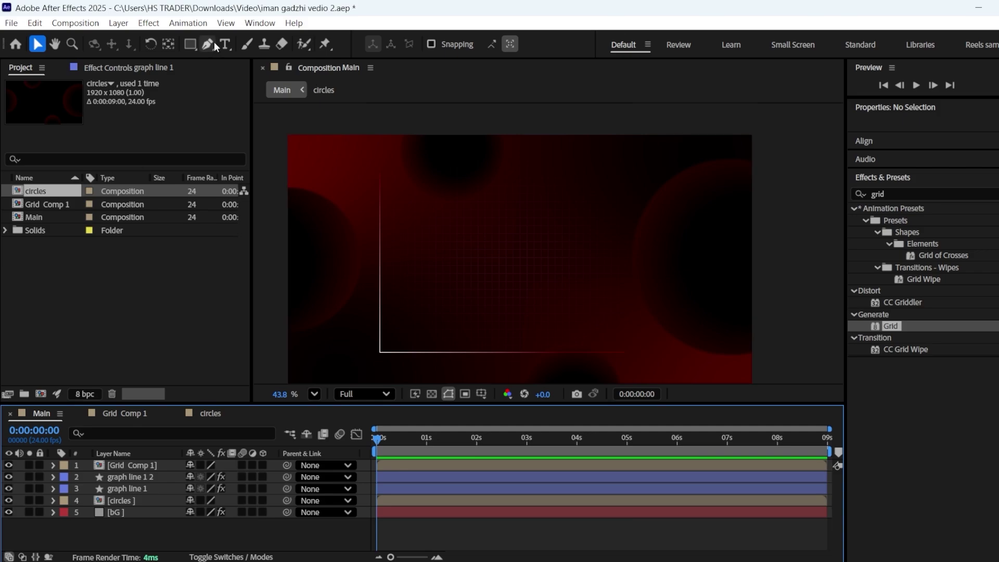
# Add a text layer reading "Hourly rates" inside the graph area
pyautogui.hotkey('ctrl', 't')
pyautogui.click(447, 236)
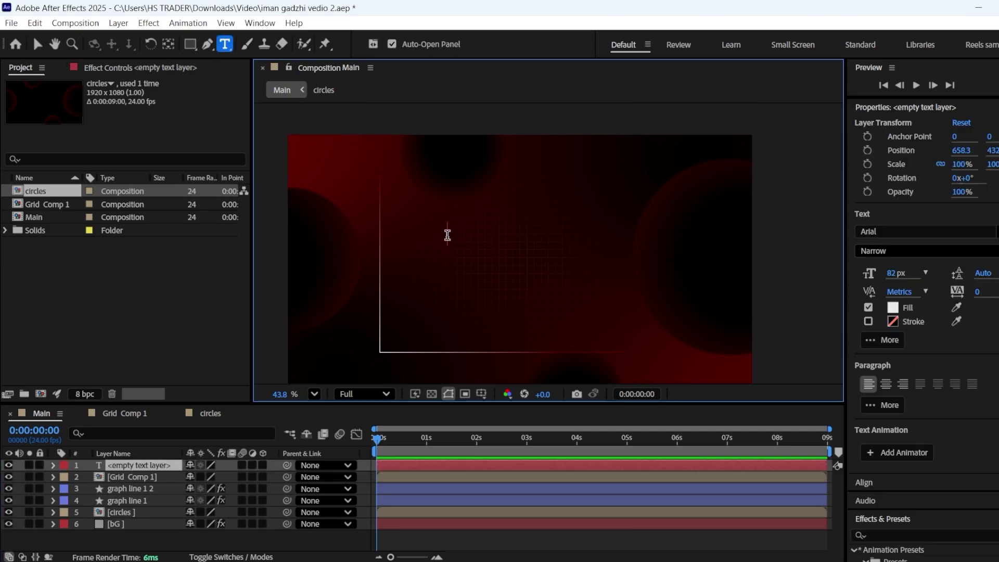
pyautogui.write('Hourly')
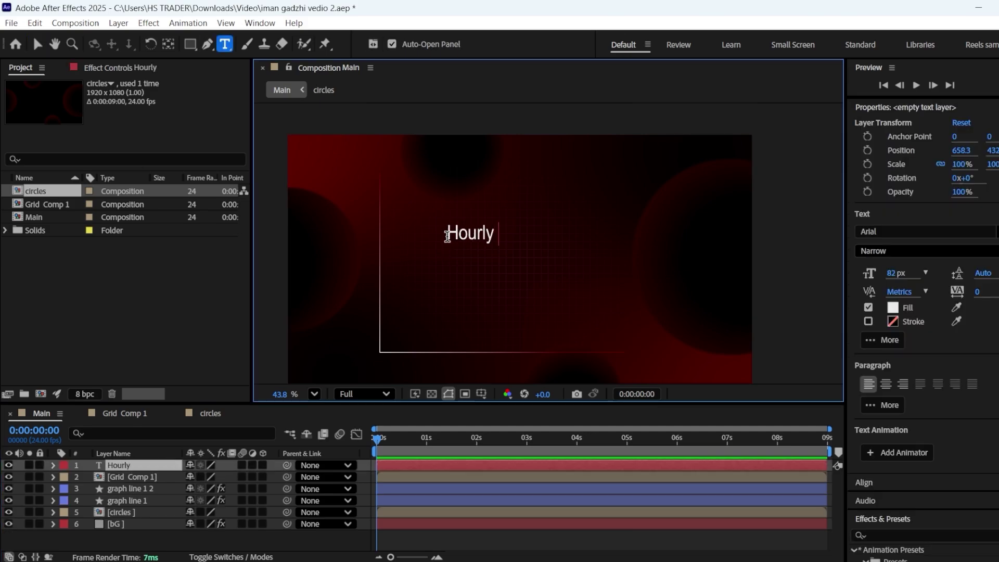
pyautogui.write(' rates')
# Set the whole title's font to Bebas Neue at 110 px
pyautogui.hotkey('ctrl', 'a')
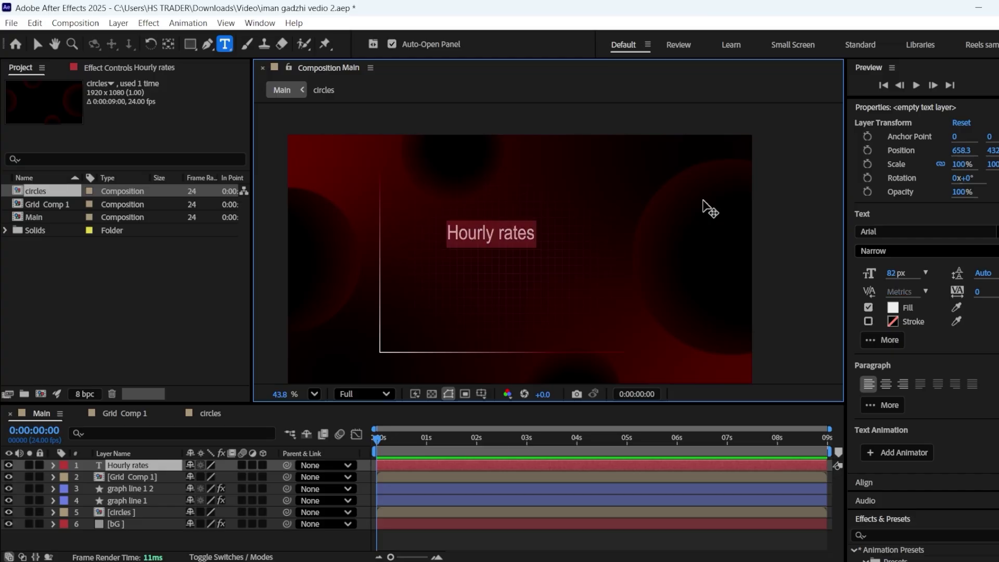
pyautogui.click(885, 232)
pyautogui.write('beb')
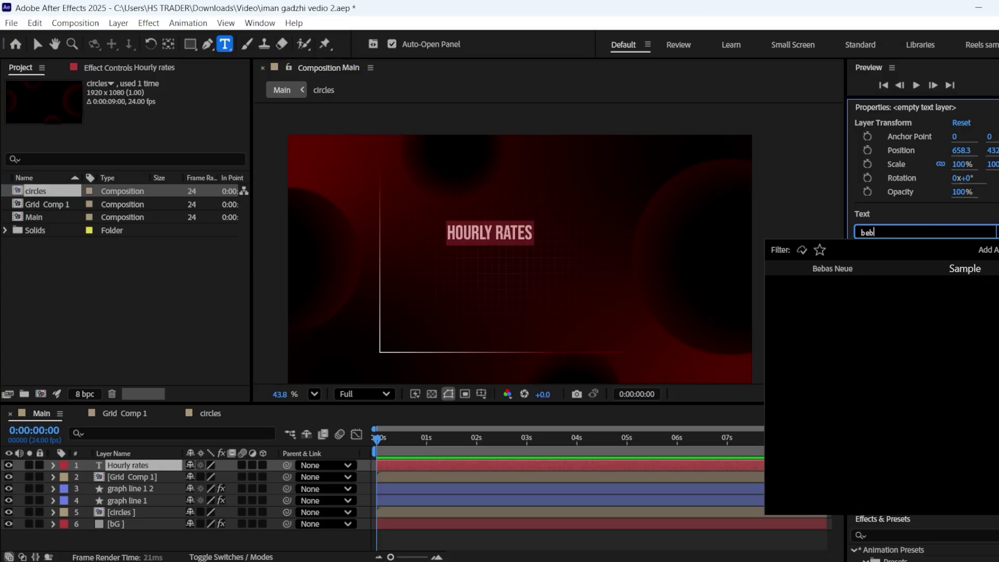
pyautogui.click(921, 275)
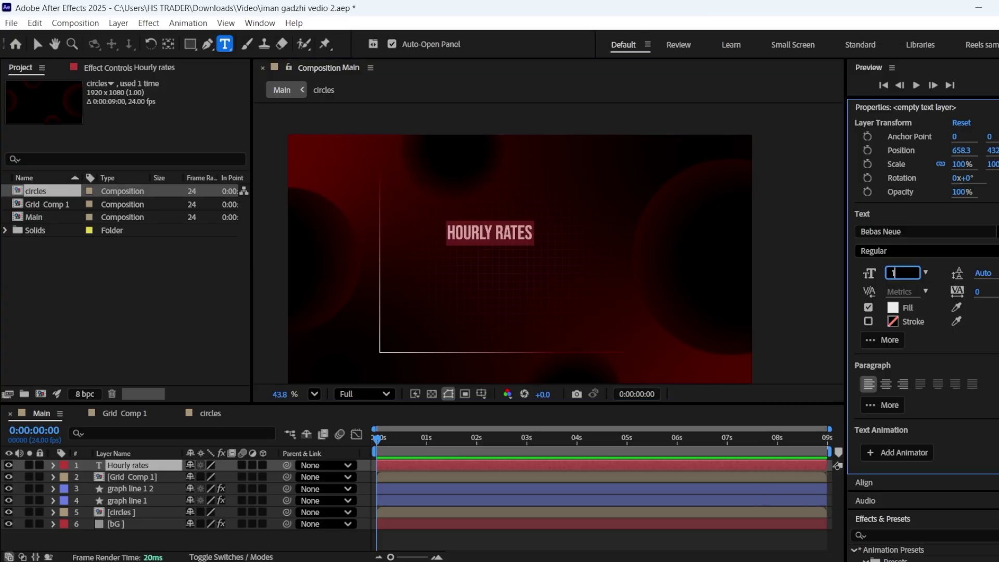
pyautogui.press('Return')
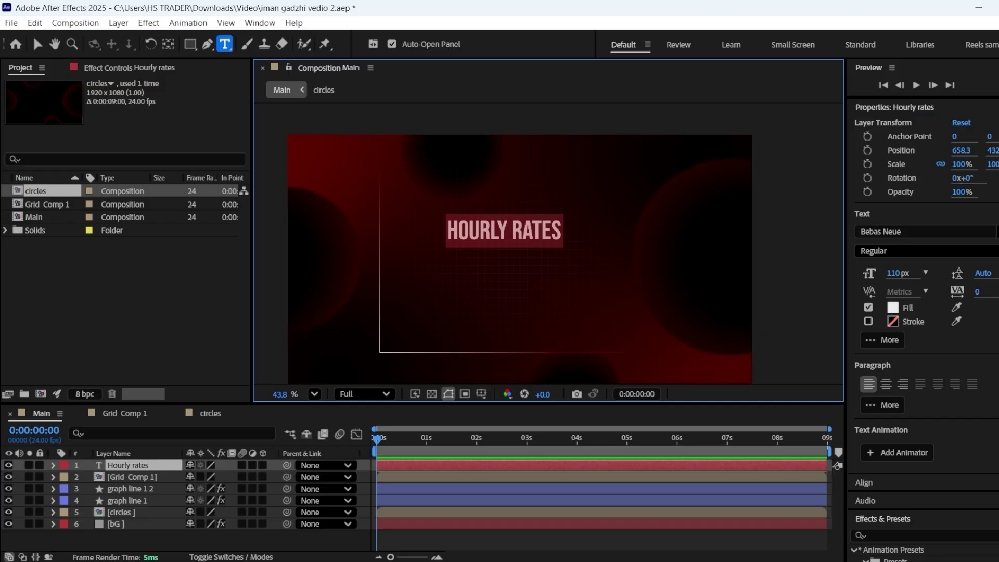
# Move the Hourly rates title up to the top center of the composition, above the graph area
pyautogui.press('v')
pyautogui.click(505, 230)
pyautogui.moveTo(504, 230); pyautogui.dragTo(516, 172)
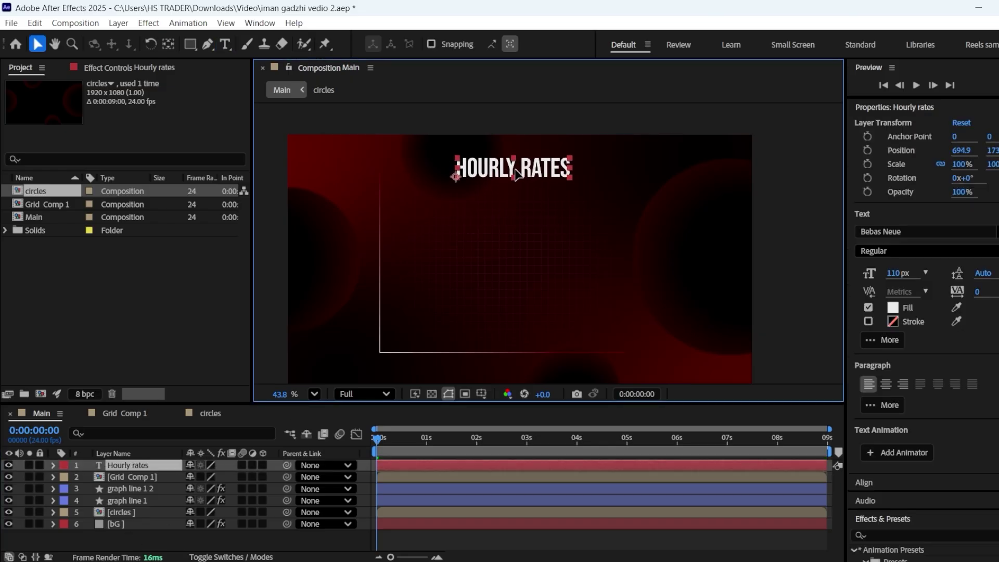
pyautogui.click(801, 264)
# Find the Gradient Ramp effect and apply it to the Hourly rates text layer
pyautogui.click(901, 193)
pyautogui.write('gra')
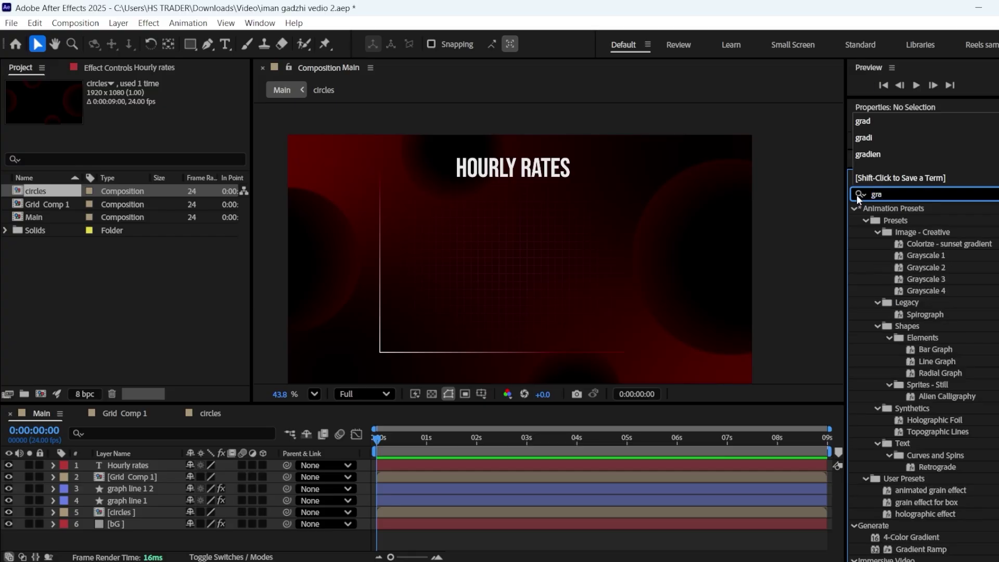
pyautogui.write('dien')
pyautogui.moveTo(946, 280); pyautogui.dragTo(573, 465)
# Change the title's gradient ramp start color to muted dark red 763C3C
pyautogui.click(143, 119)
pyautogui.moveTo(548, 262)
pyautogui.mouseDown()
pyautogui.moveTo(572, 318)
pyautogui.moveTo(456, 303)
pyautogui.mouseUp()
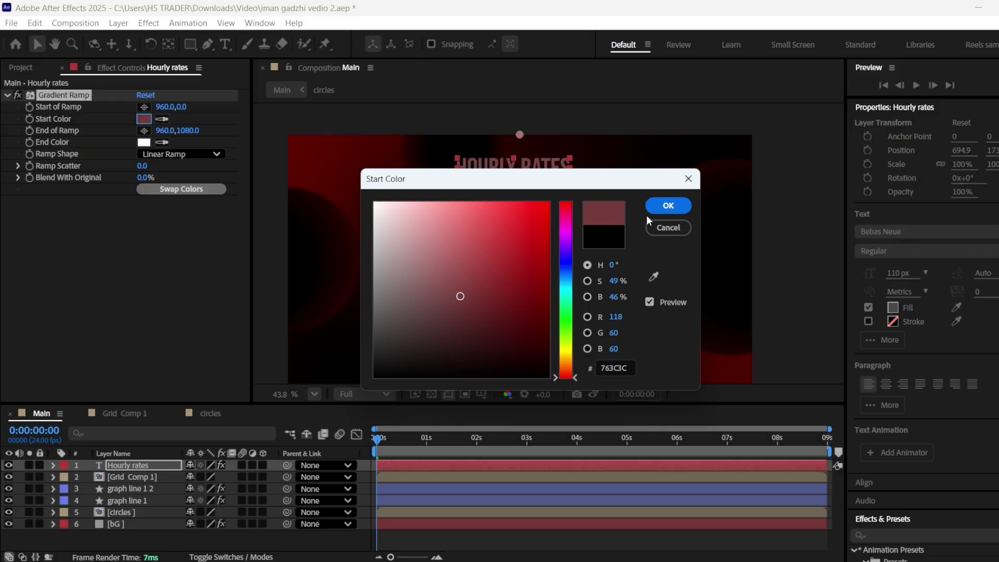
pyautogui.click(668, 205)
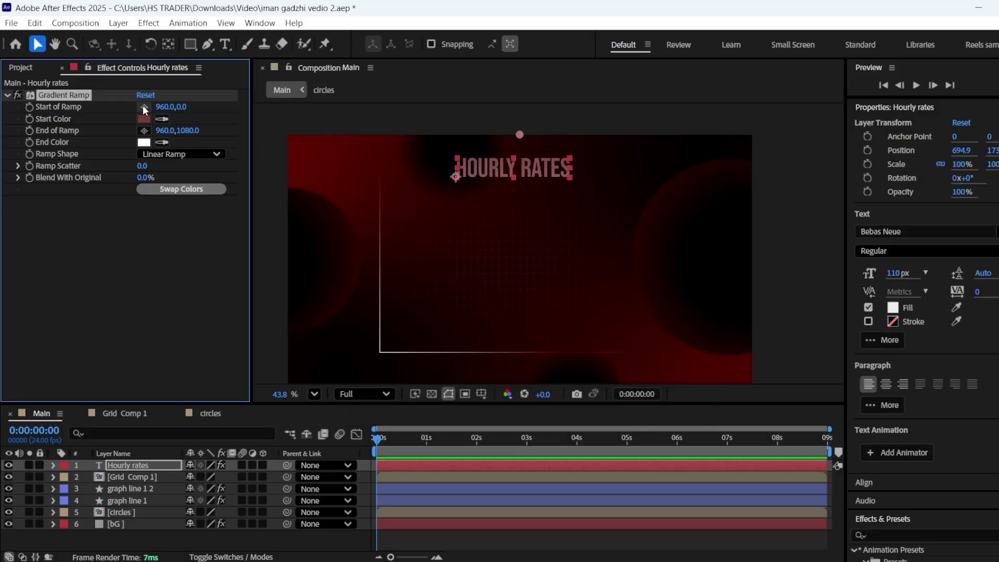
# Start the title's gradient ramp at the text's lower edge and end it at the upper edge
pyautogui.click(145, 108)
pyautogui.click(513, 176)
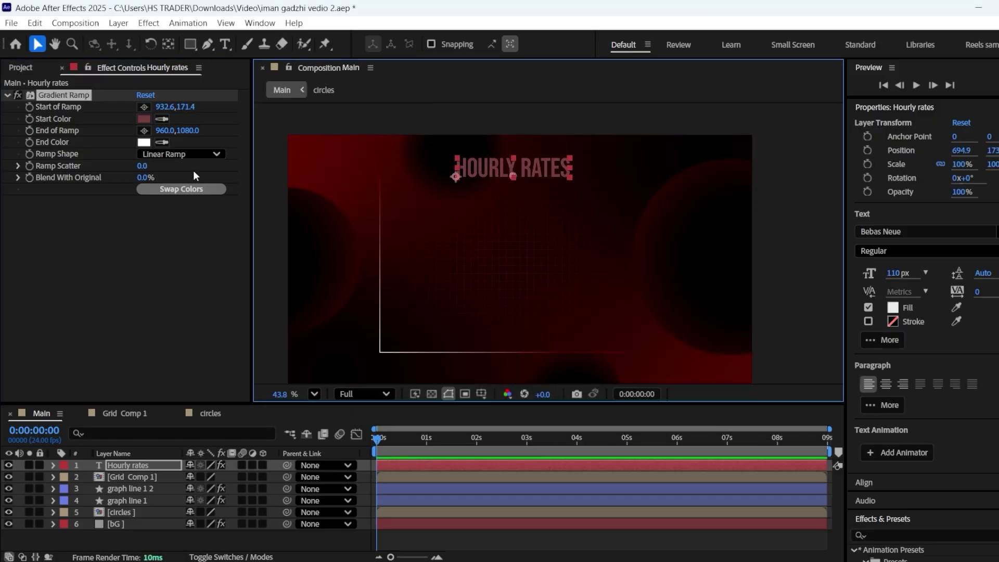
pyautogui.click(145, 131)
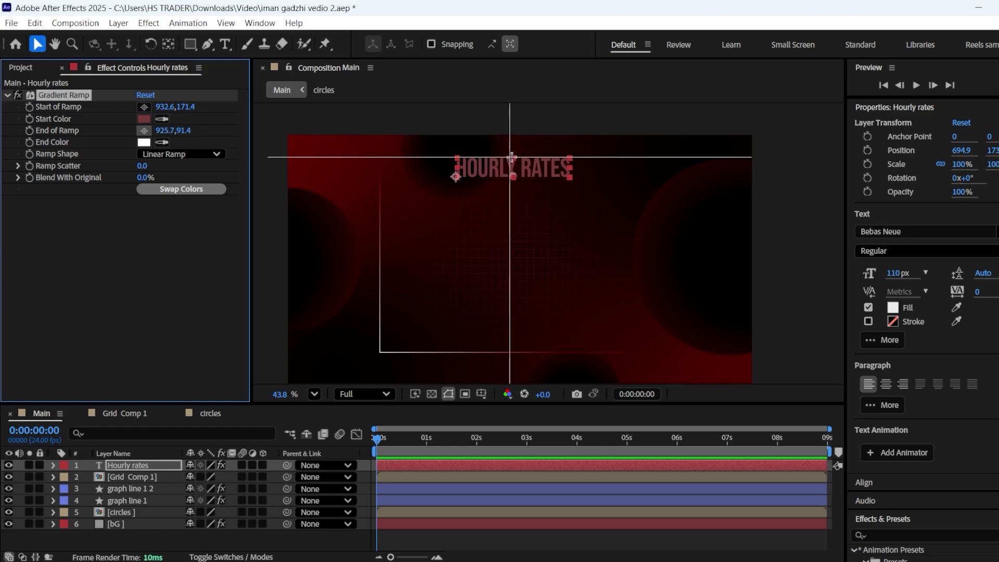
pyautogui.click(513, 178)
# Duplicate the title text, place the copy below the corner of the axis lines and change its text to 2017
pyautogui.click(140, 466)
pyautogui.hotkey('ctrl', 'd')
pyautogui.scroll(-2, 468, 230)
pyautogui.moveTo(466, 215); pyautogui.dragTo(385, 206)
pyautogui.scroll(5, 385, 359)
pyautogui.doubleClick(386, 242)
pyautogui.doubleClick(387, 241)
pyautogui.write('2017')
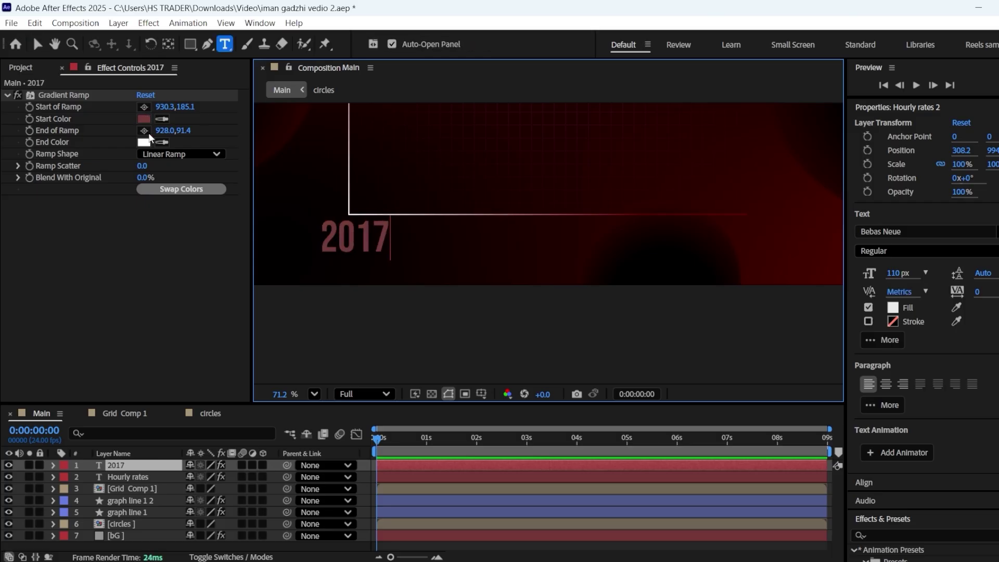
# End the 2017 label's gradient ramp at its top edge and start it at its bottom edge
pyautogui.click(144, 131)
pyautogui.click(353, 220)
pyautogui.click(144, 106)
pyautogui.click(353, 252)
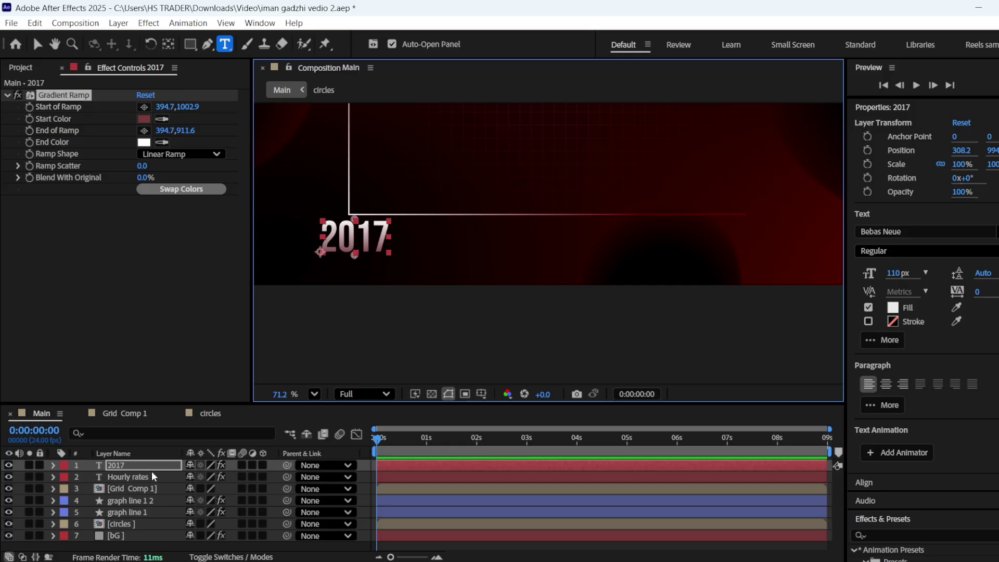
# Set the 2017 label's font size to 65 px and move it directly beneath the axis corner
pyautogui.click(897, 272)
pyautogui.write('65')
pyautogui.press('Return')
pyautogui.press('v')
pyautogui.moveTo(358, 244); pyautogui.dragTo(370, 220)
pyautogui.hotkey('ctrl', 'shift', 'a')
# Reposition the gradient ramp's start point to the bottom edge of the resized 2017 label
pyautogui.click(382, 228)
pyautogui.click(144, 107)
pyautogui.click(368, 247)
pyautogui.click(545, 177)
# Duplicate the 2017 label, move the copy under the horizontal line's right end and change its text to 2025
pyautogui.scroll(-4, 545, 177)
pyautogui.click(775, 229)
pyautogui.scroll(4, 510, 243)
pyautogui.moveTo(511, 242); pyautogui.dragTo(511, 169)
pyautogui.click(129, 463)
pyautogui.hotkey('ctrl', 'd')
pyautogui.moveTo(372, 300); pyautogui.dragTo(724, 304)
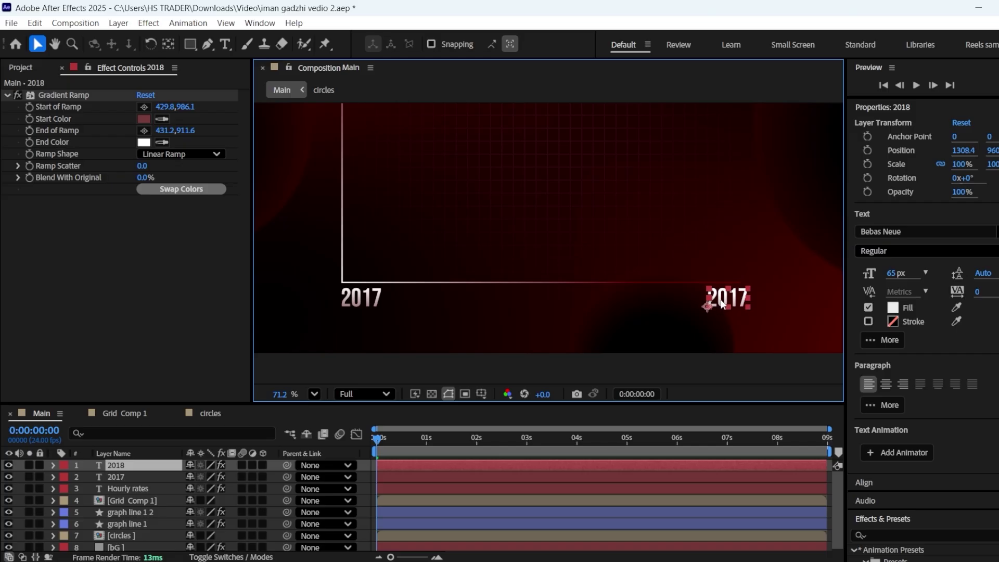
pyautogui.doubleClick(723, 304)
pyautogui.write('2025')
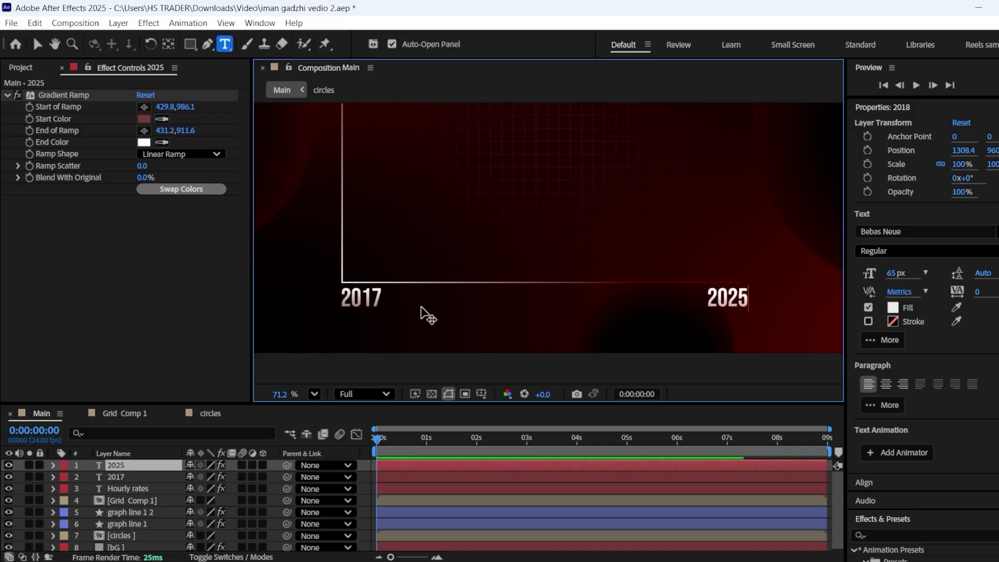
# Nudge the 2025 label slightly left along the horizontal line
pyautogui.click(171, 464)
pyautogui.press('v')
pyautogui.moveTo(722, 301); pyautogui.dragTo(717, 301)
pyautogui.click(719, 369)
pyautogui.scroll(-1, 652, 195)
# Reposition the 2025 label's gradient ramp so it starts at the text's bottom edge and ends at its top edge
pyautogui.click(144, 106)
pyautogui.click(638, 276)
pyautogui.click(144, 131)
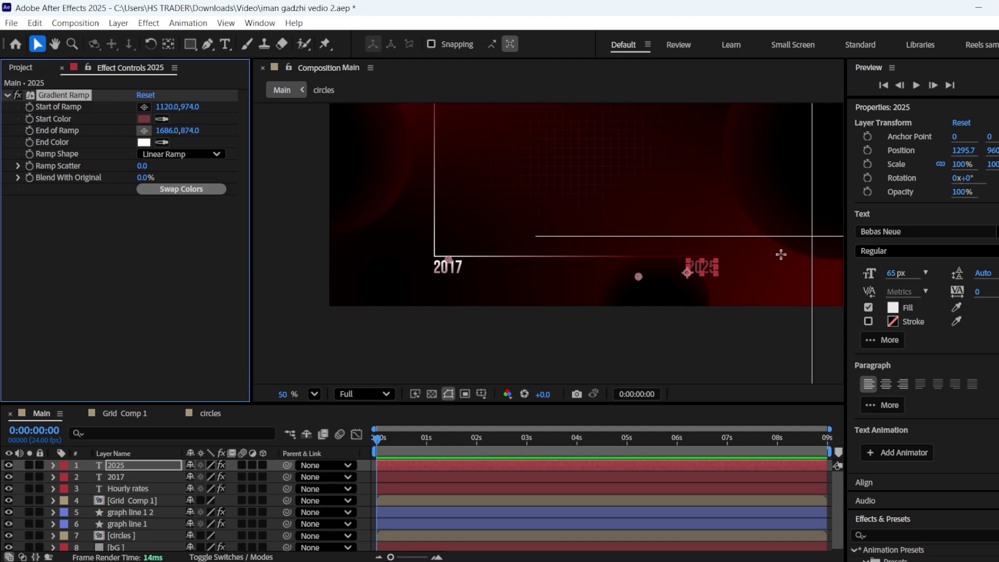
pyautogui.click(701, 260)
pyautogui.click(704, 311)
pyautogui.scroll(3, 699, 267)
pyautogui.click(700, 267)
pyautogui.click(50, 95)
pyautogui.moveTo(526, 293); pyautogui.dragTo(707, 292)
pyautogui.click(547, 333)
# Draw a rectangle about 1059 × 78 px from the vertical line past 2025, above the horizontal line, and squash its height to about 83%
pyautogui.scroll(-4, 552, 297)
pyautogui.scroll(1, 471, 271)
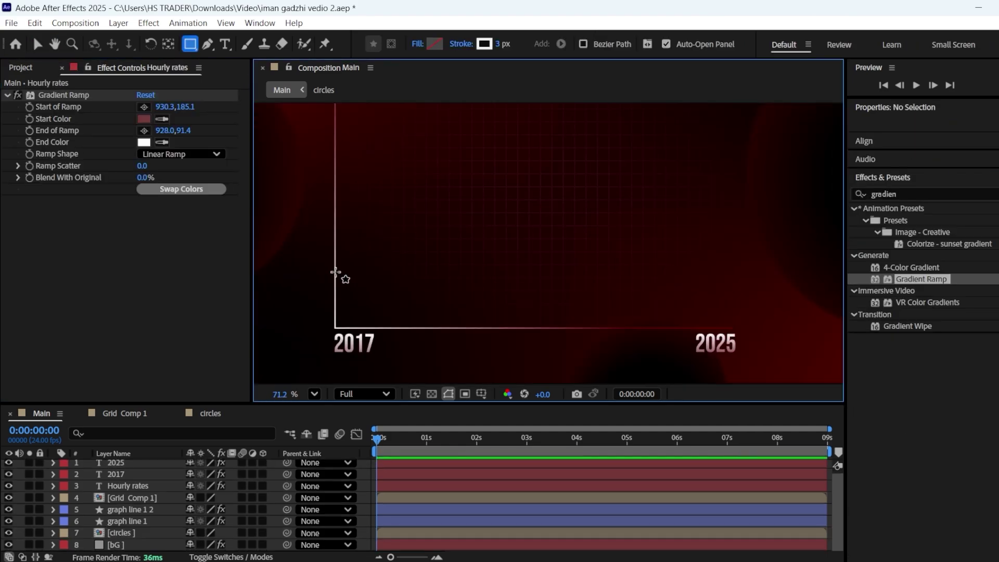
pyautogui.moveTo(335, 272); pyautogui.dragTo(752, 301)
pyautogui.press('v')
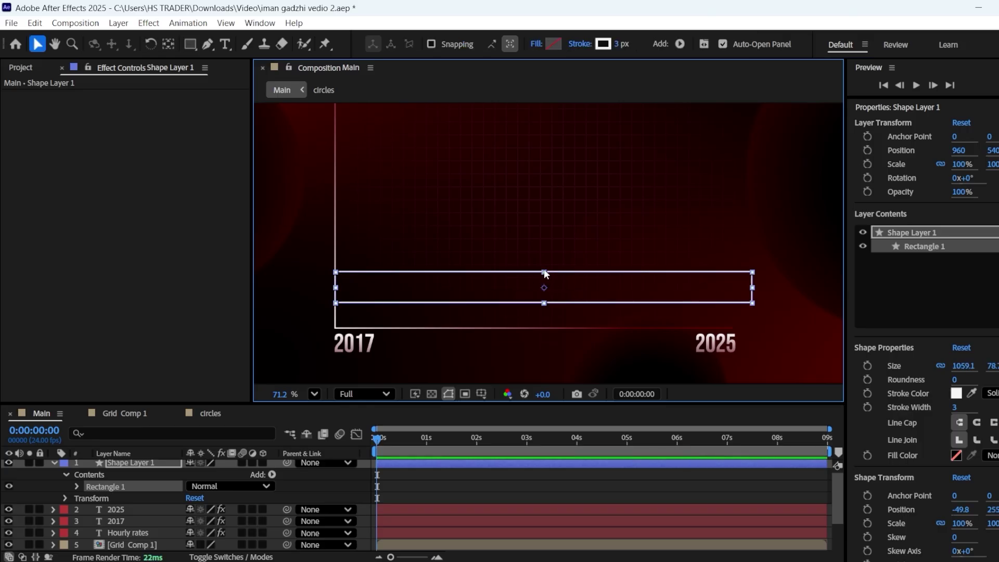
pyautogui.moveTo(544, 272); pyautogui.dragTo(544, 295)
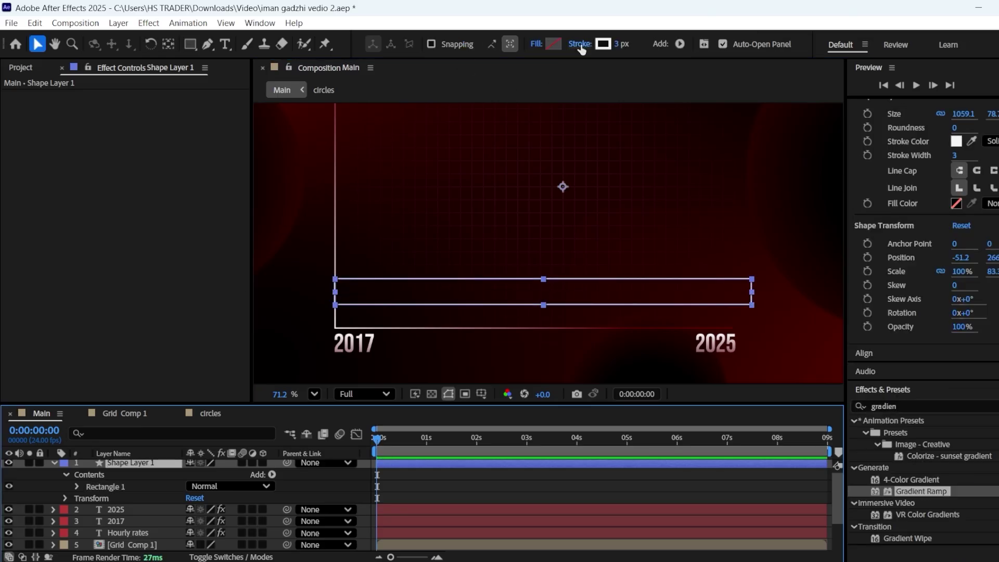
# Remove the rectangle's stroke and give it a radial gradient fill
pyautogui.click(578, 44)
pyautogui.click(458, 253)
pyautogui.click(548, 327)
pyautogui.click(536, 44)
pyautogui.click(532, 252)
pyautogui.click(547, 327)
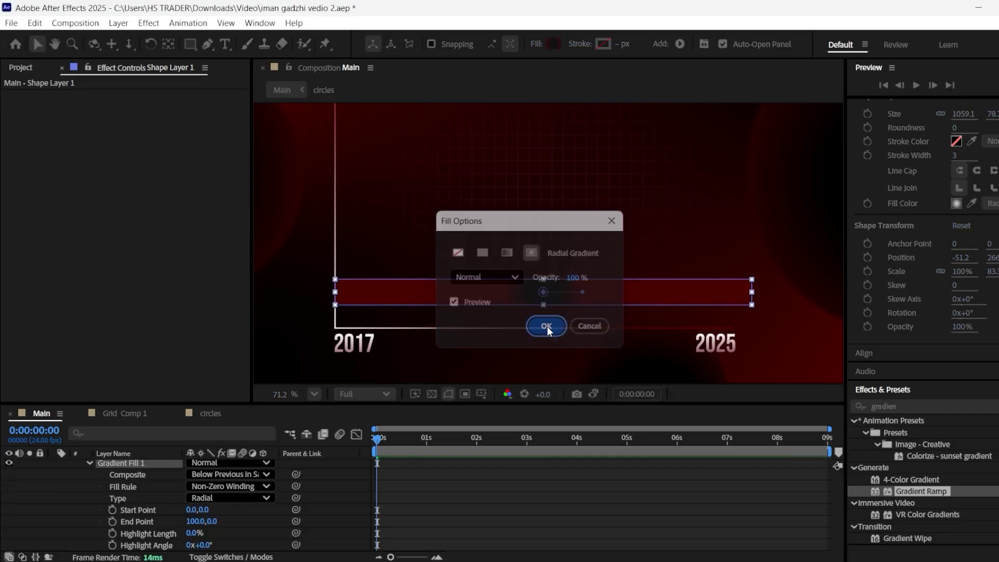
# Switch the rectangle's fill to a linear gradient and make its starting opacity stop transparent
pyautogui.click(554, 43)
pyautogui.click(370, 150)
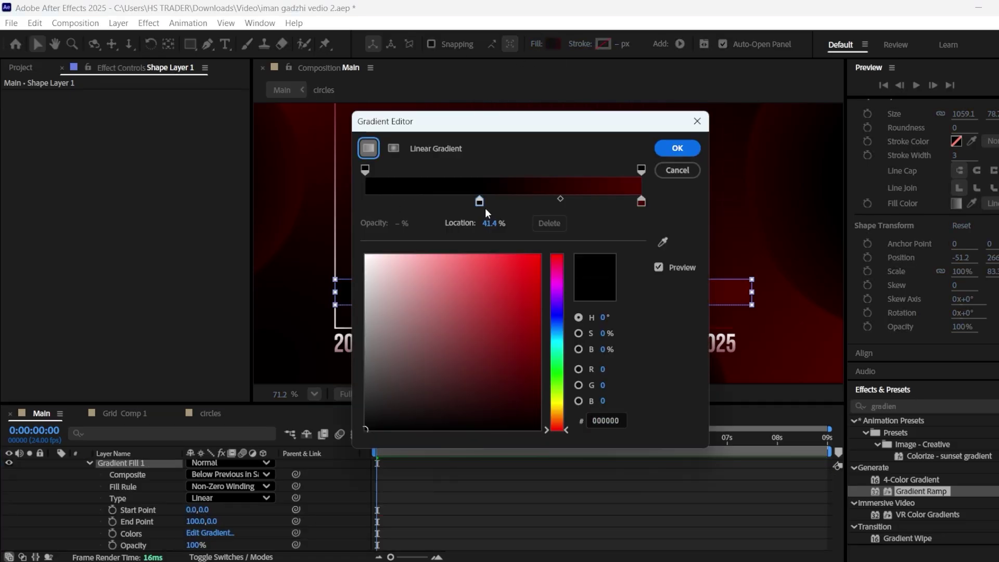
pyautogui.click(365, 170)
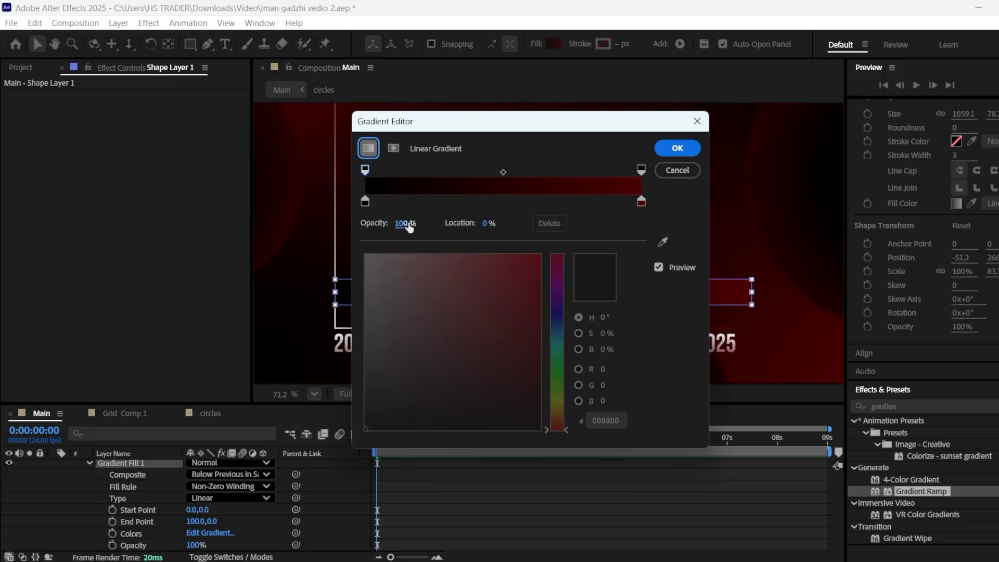
pyautogui.moveTo(406, 224); pyautogui.dragTo(305, 215)
pyautogui.click(676, 147)
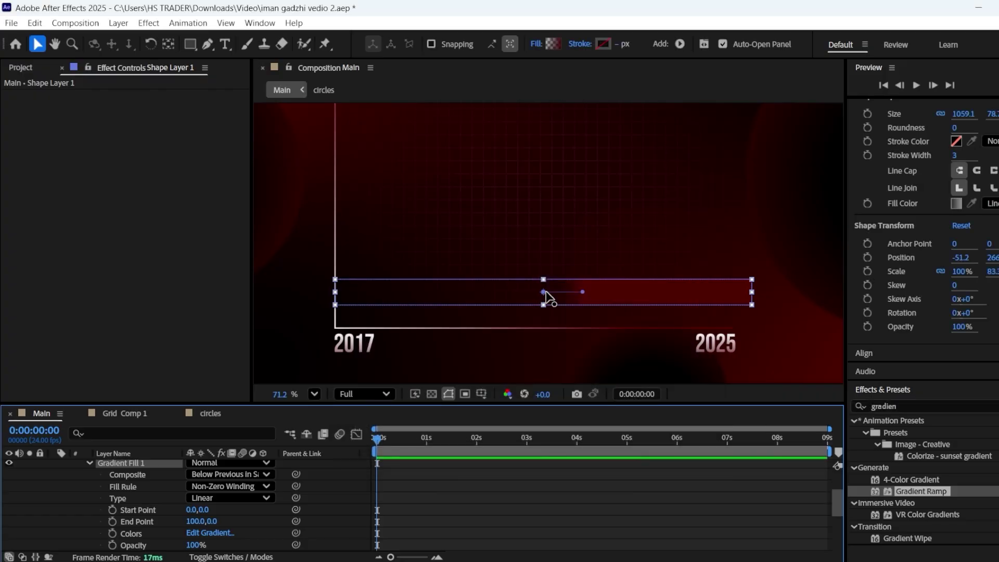
# Stretch the fill gradient by starting it beyond the rectangle's left end and ending it near the rectangle's middle
pyautogui.moveTo(543, 293); pyautogui.dragTo(255, 293)
pyautogui.moveTo(579, 294); pyautogui.dragTo(537, 298)
pyautogui.click(504, 344)
# Collapse the rectangle's shape layer and rename it bar 1
pyautogui.scroll(2, 78, 486)
pyautogui.click(53, 466)
pyautogui.rightClick(129, 465)
pyautogui.click(175, 427)
pyautogui.write('bar 1')
pyautogui.press('Return')
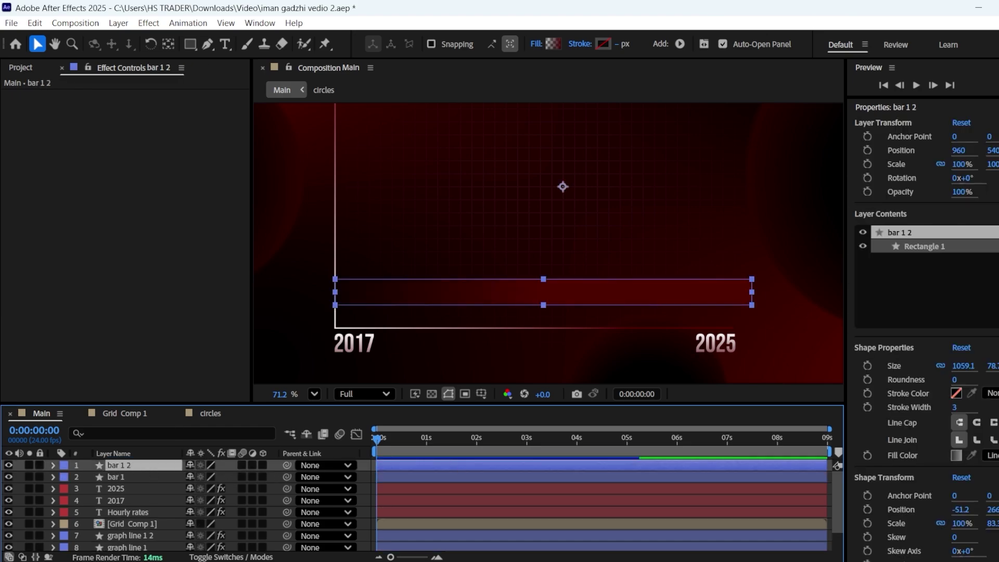
# Apply the CC Light Sweep effect to the bar 1 2 layer and set its light reception to Cutout
pyautogui.scroll(-5, 916, 333)
pyautogui.click(905, 404)
pyautogui.write('light')
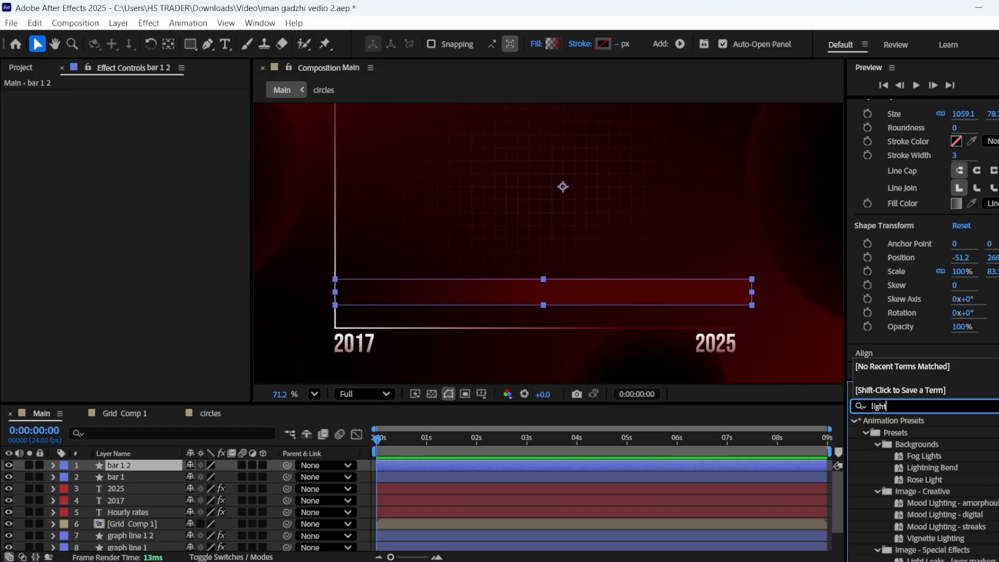
pyautogui.moveTo(909, 468); pyautogui.dragTo(132, 464)
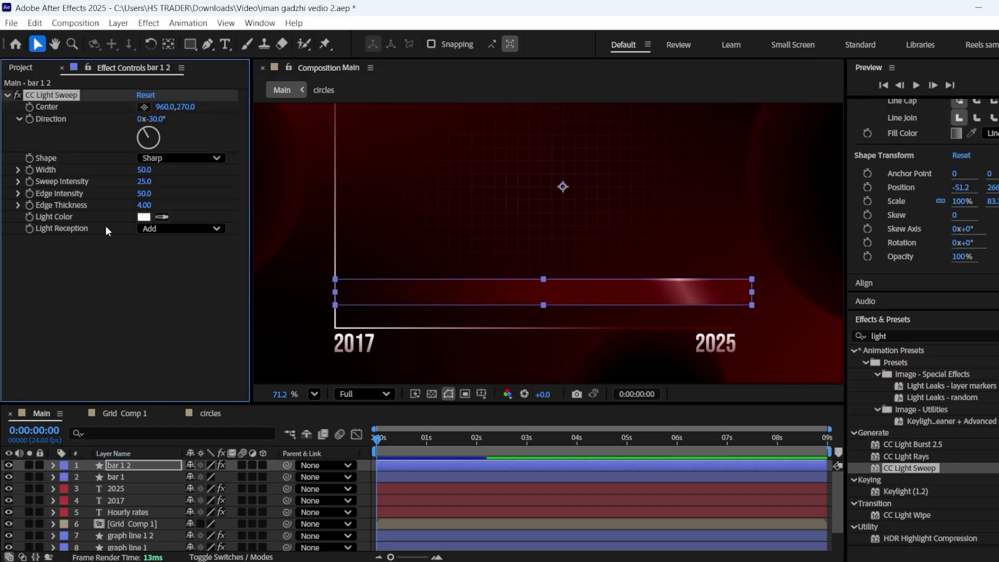
pyautogui.click(156, 229)
pyautogui.click(173, 272)
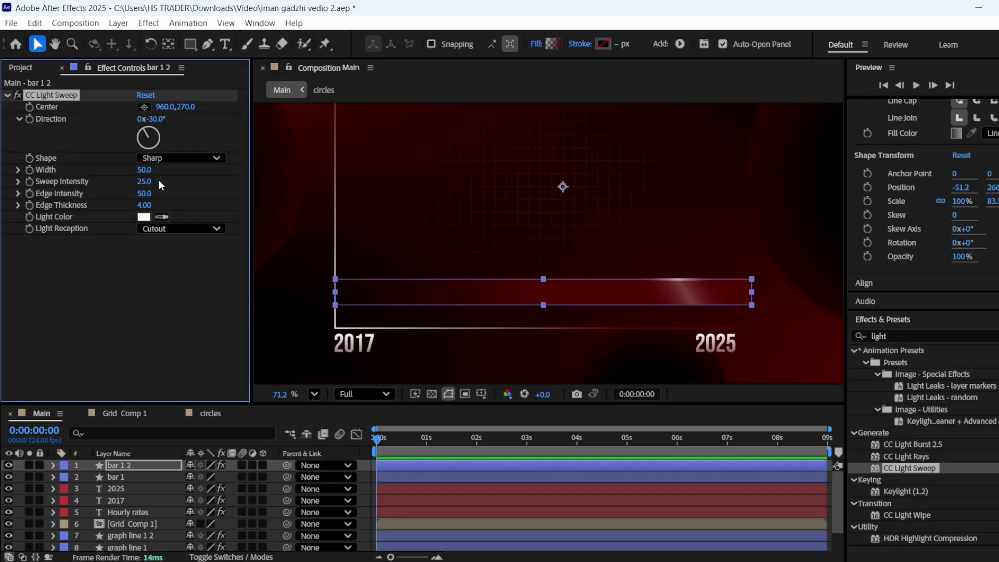
# Set the light sweep's color to dark red and its sweep intensity to 0
pyautogui.click(144, 217)
pyautogui.click(564, 203)
pyautogui.moveTo(542, 209); pyautogui.dragTo(550, 248)
pyautogui.click(667, 205)
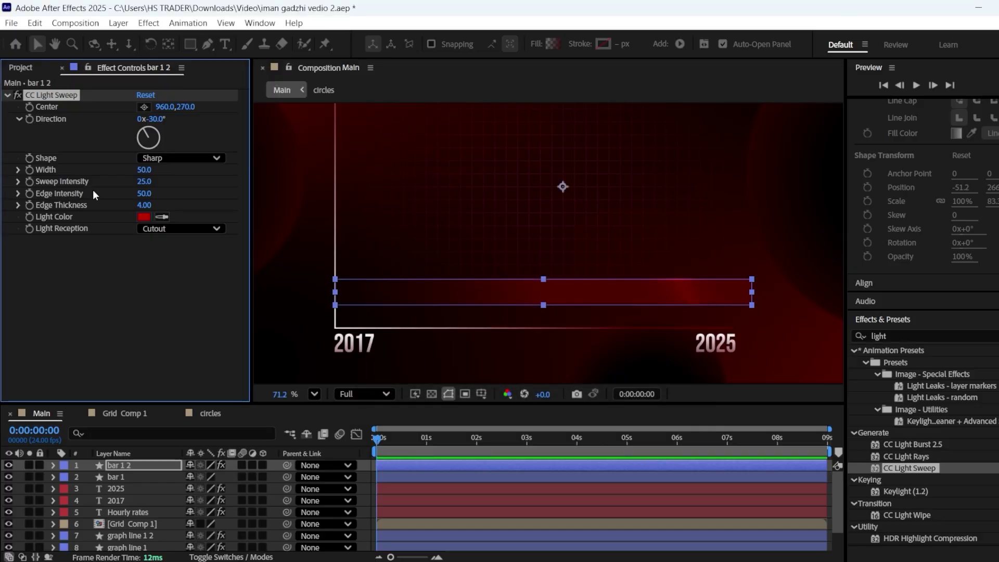
pyautogui.moveTo(144, 181); pyautogui.dragTo(58, 183)
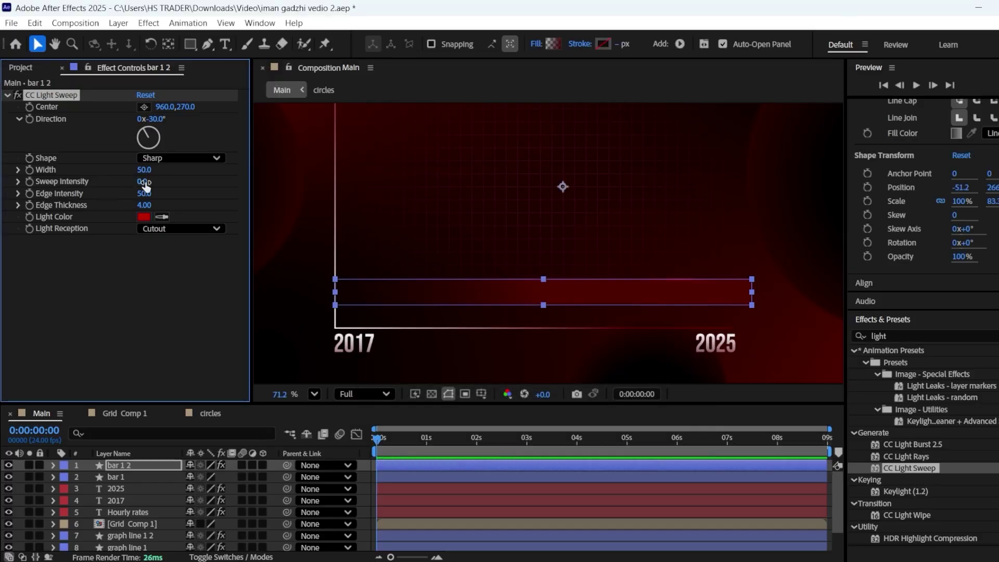
# Center the sweep on the bar's lower edge near its right end, with direction 167°, width 51, edge intensity 92 and edge thickness 3.3
pyautogui.moveTo(144, 169); pyautogui.dragTo(156, 169)
pyautogui.click(144, 107)
pyautogui.click(694, 305)
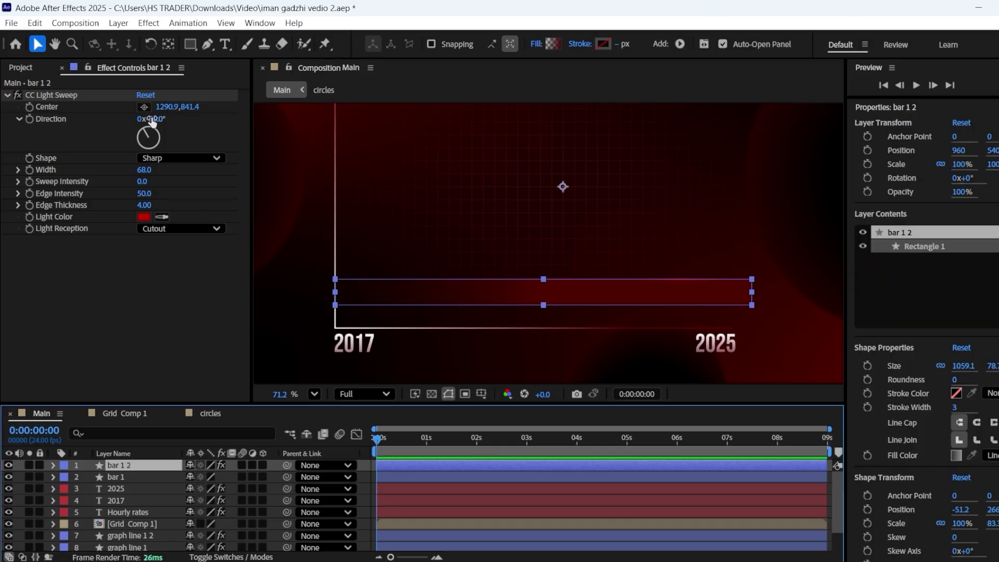
pyautogui.moveTo(154, 121); pyautogui.dragTo(249, 118)
pyautogui.moveTo(144, 193)
pyautogui.mouseDown()
pyautogui.moveTo(173, 195)
pyautogui.moveTo(135, 206)
pyautogui.mouseUp()
pyautogui.click(142, 266)
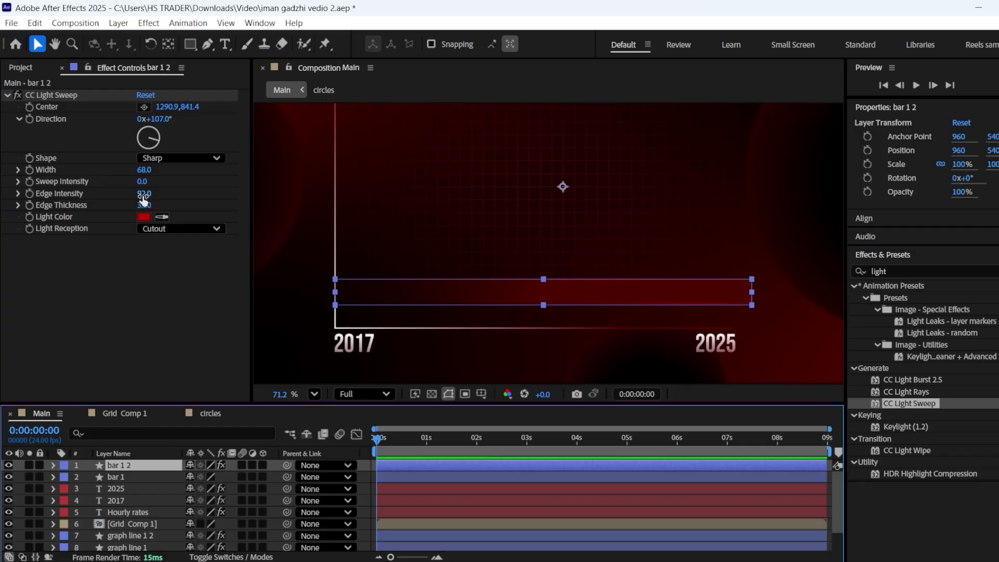
pyautogui.moveTo(155, 170)
pyautogui.mouseDown()
pyautogui.moveTo(131, 166)
pyautogui.moveTo(154, 146)
pyautogui.moveTo(153, 164)
pyautogui.mouseUp()
# Apply Deep Glow to the bar 1 2 layer with a red tint and adjust its exposure
pyautogui.click(285, 354)
pyautogui.doubleClick(879, 271)
pyautogui.write('deep glow')
pyautogui.moveTo(924, 300); pyautogui.dragTo(165, 467)
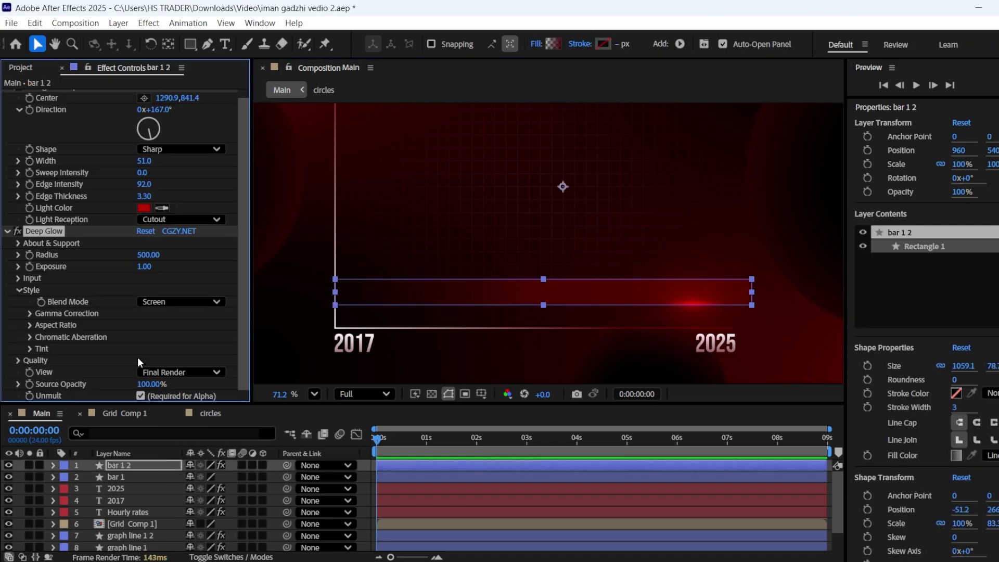
pyautogui.click(30, 349)
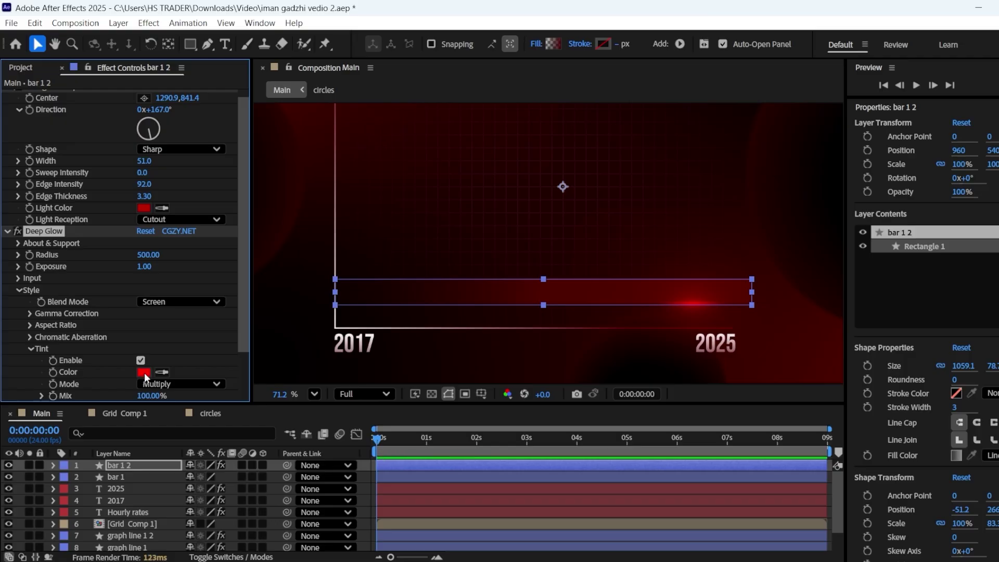
pyautogui.moveTo(140, 266); pyautogui.dragTo(216, 253)
pyautogui.click(291, 281)
pyautogui.scroll(-2, 505, 256)
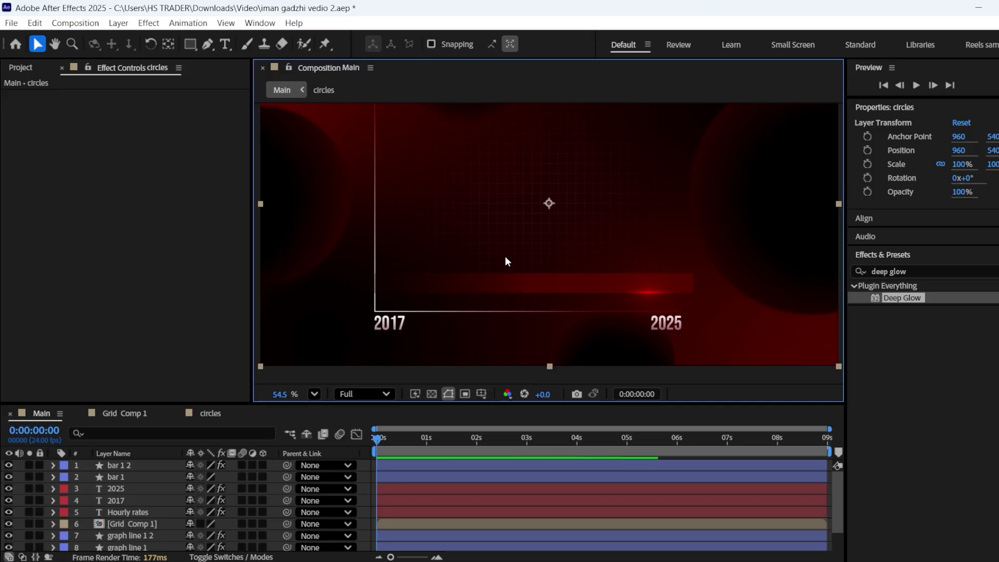
# Rename the bar 1 2 layer as bar 2 and parent it to bar 1
pyautogui.click(139, 464)
pyautogui.rightClick(165, 468)
pyautogui.click(185, 425)
pyautogui.click(126, 465)
pyautogui.press('BackSpace')
pyautogui.press('Return')
pyautogui.moveTo(287, 465); pyautogui.dragTo(120, 479)
# Unlink bar 1's scale proportions and add 100% scale keyframes at the start and at 1 second
pyautogui.click(125, 476)
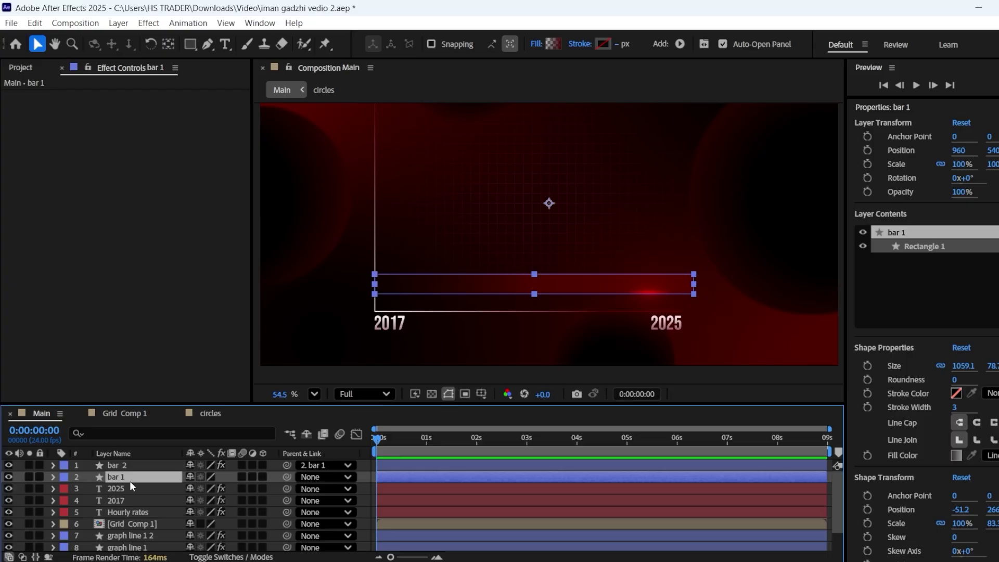
pyautogui.press('s')
pyautogui.click(186, 489)
pyautogui.click(89, 490)
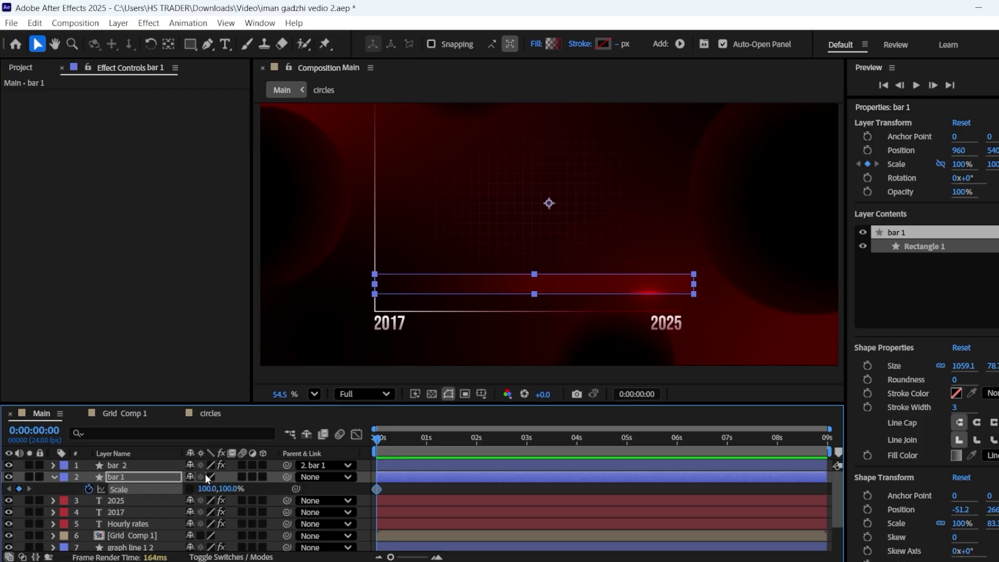
pyautogui.click(429, 440)
pyautogui.moveTo(429, 439); pyautogui.dragTo(426, 439)
pyautogui.click(19, 489)
# Move bar 1's anchor point to its left end, set the first keyframe's horizontal scale to 0% and preview the growth
pyautogui.press('y')
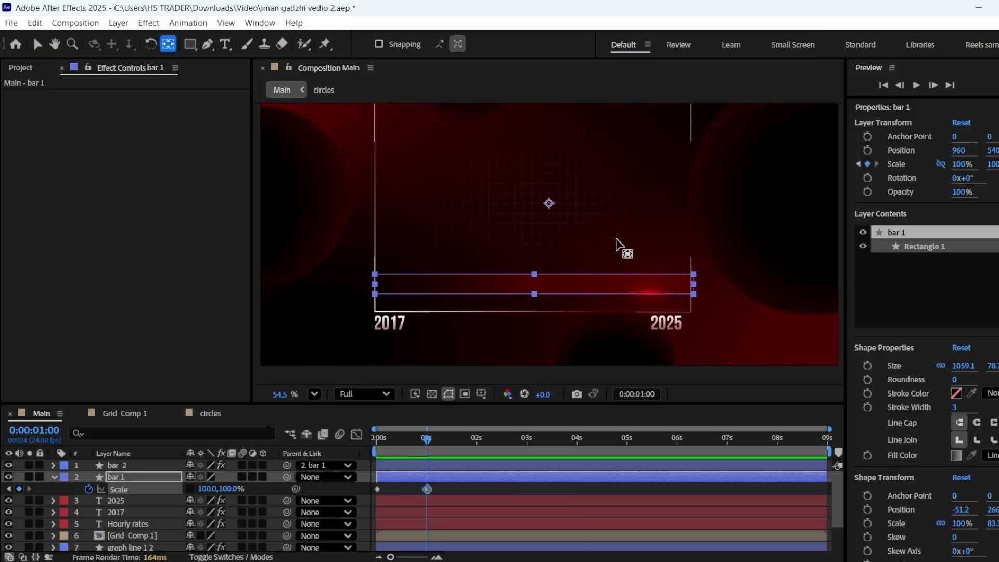
pyautogui.moveTo(548, 203); pyautogui.dragTo(375, 284)
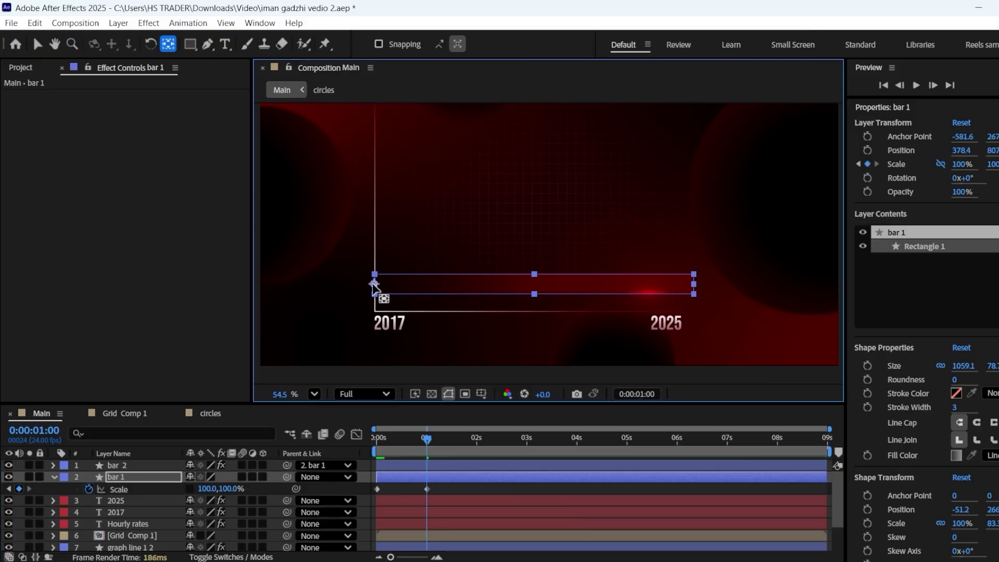
pyautogui.click(9, 489)
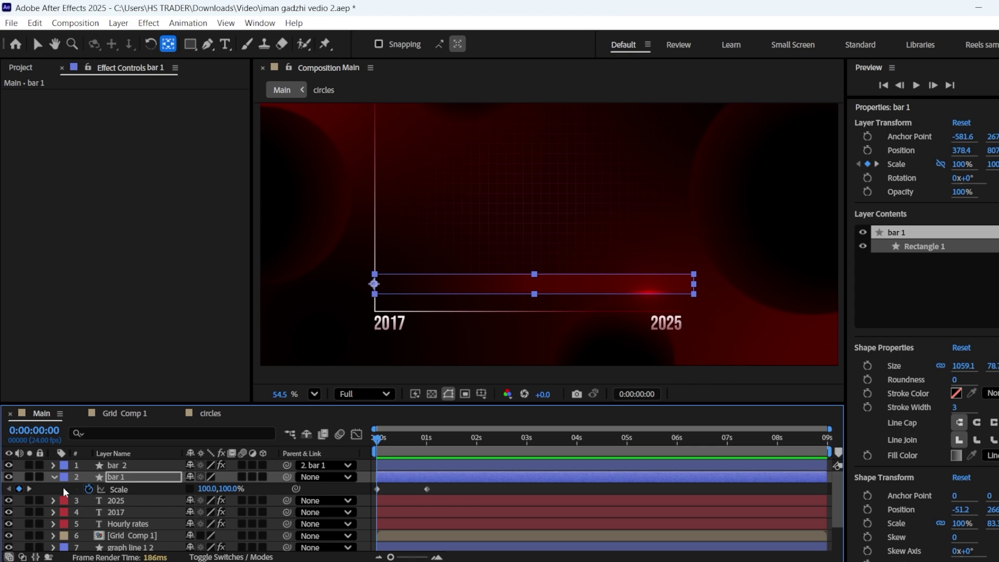
pyautogui.click(205, 488)
pyautogui.write('0')
pyautogui.press('Return')
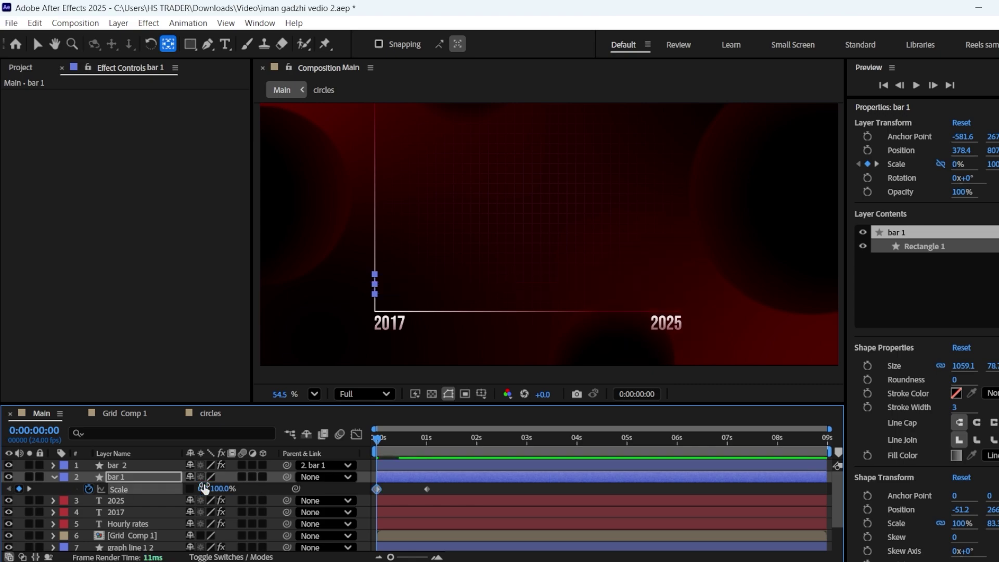
pyautogui.click(405, 498)
pyautogui.press('space')
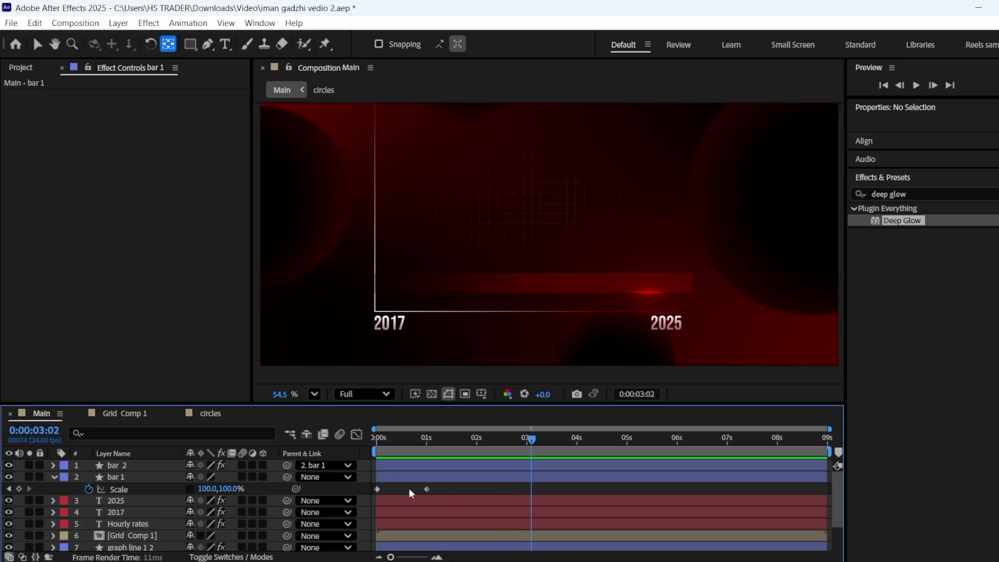
# Ease both scale keyframes with 75% outgoing and 65% incoming influence, then preview the bar animation
pyautogui.click(379, 488)
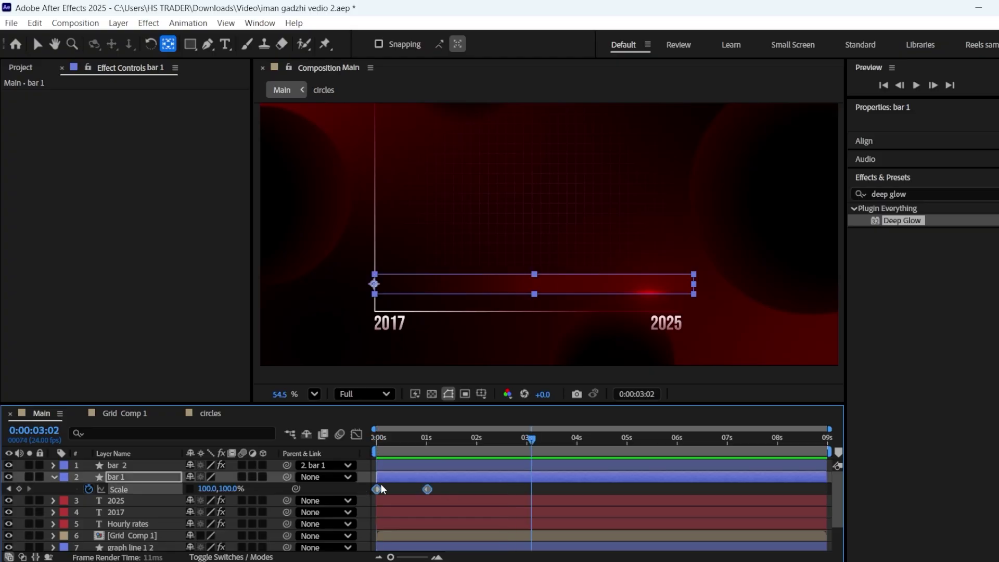
pyautogui.rightClick(427, 489)
pyautogui.click(469, 456)
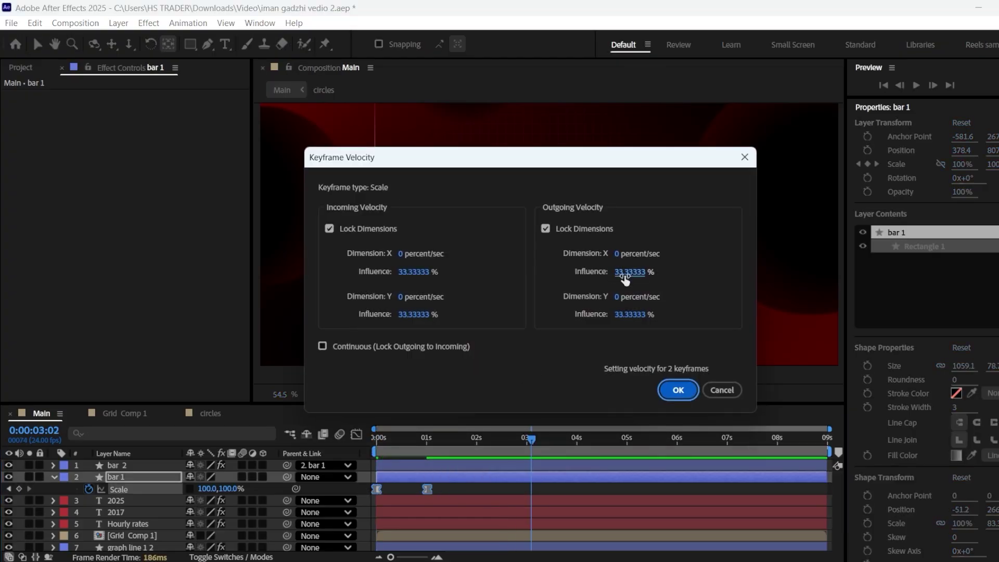
pyautogui.click(627, 271)
pyautogui.write('75')
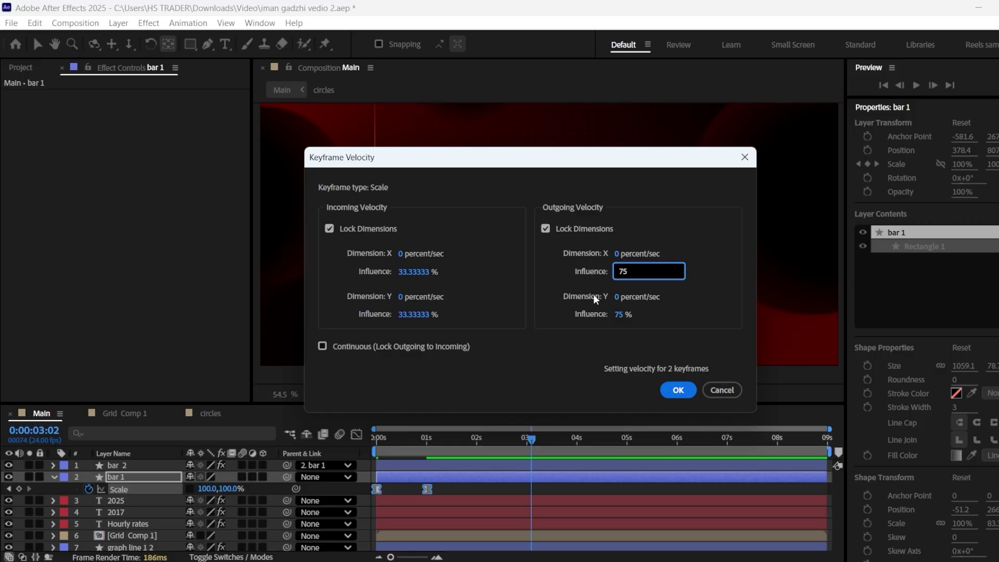
pyautogui.click(421, 271)
pyautogui.write('65')
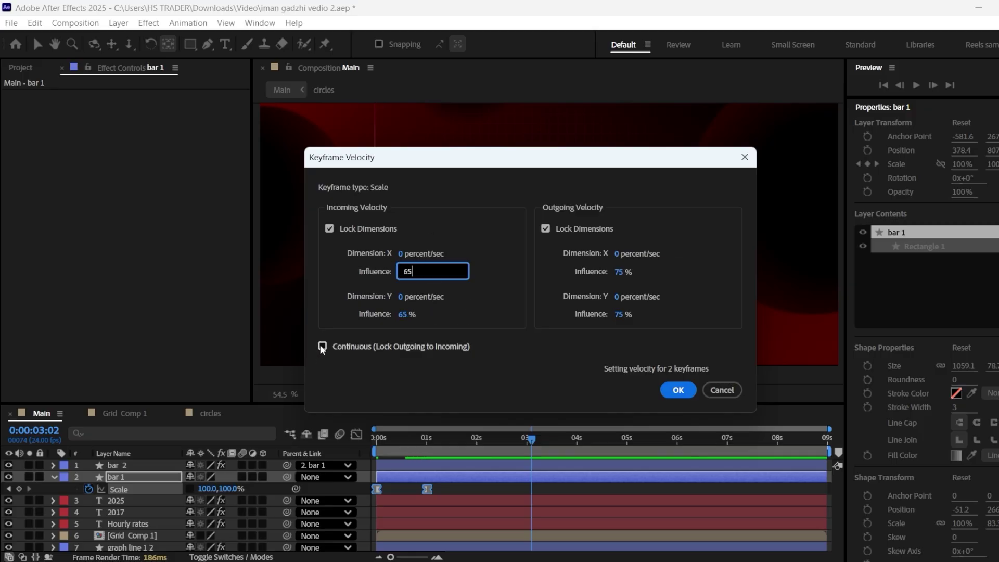
pyautogui.click(322, 346)
pyautogui.press('Return')
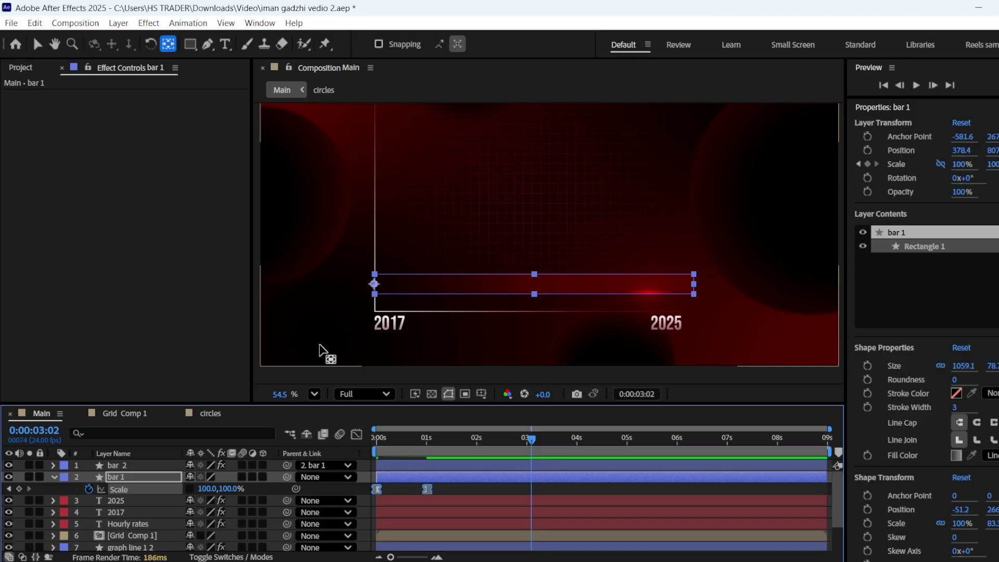
pyautogui.click(376, 438)
pyautogui.press('space')
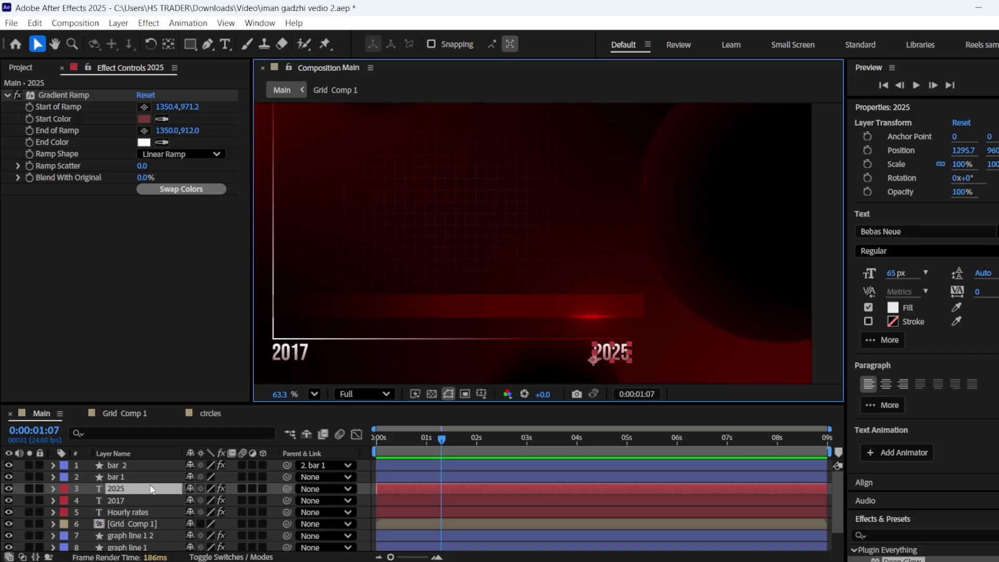
# Duplicate the 2025 label, place the copy over the bar's right end and change its text to $150-$200
pyautogui.hotkey('ctrl', 'd')
pyautogui.hotkey('ctrl', ']')
pyautogui.moveTo(618, 349); pyautogui.dragTo(608, 306)
pyautogui.doubleClick(613, 304)
pyautogui.press('BackSpace')
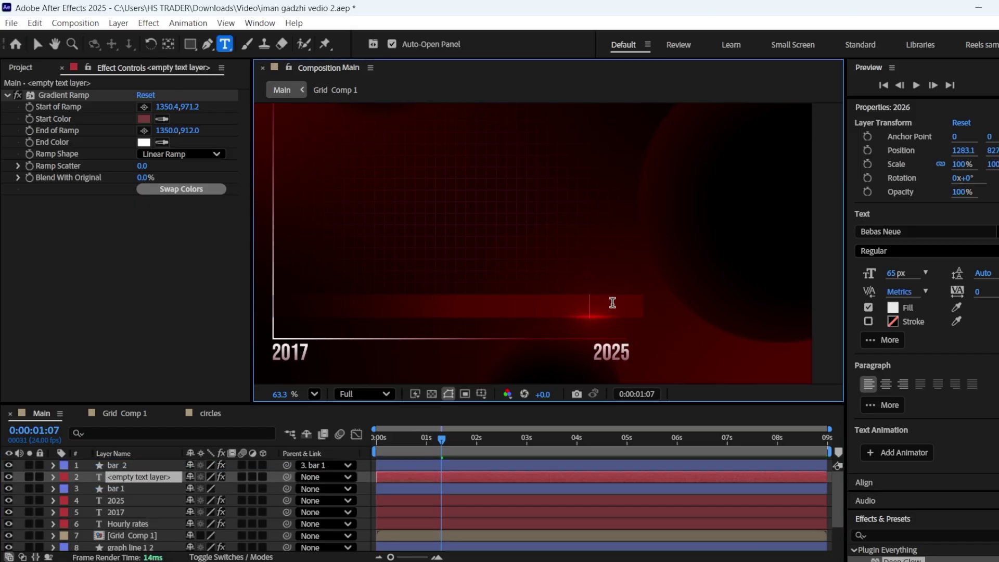
pyautogui.write('$150-$200')
pyautogui.press('Escape')
pyautogui.press('v')
# Enlarge the $150-$200 text to 70 px and fit it inside the bar's right end
pyautogui.scroll(2, 633, 312)
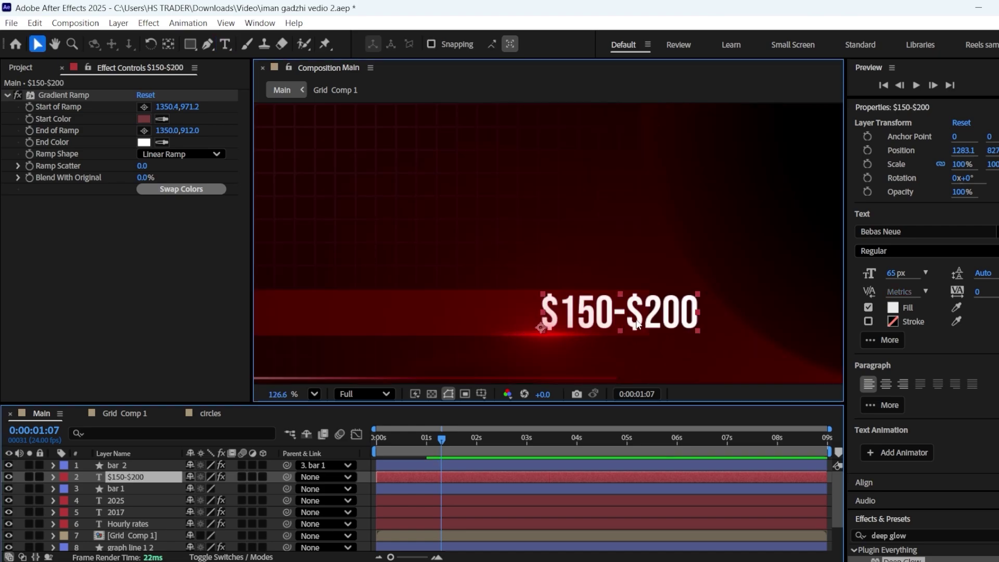
pyautogui.moveTo(632, 312); pyautogui.dragTo(575, 326)
pyautogui.doubleClick(572, 326)
pyautogui.click(893, 275)
pyautogui.press('Return')
pyautogui.click(400, 476)
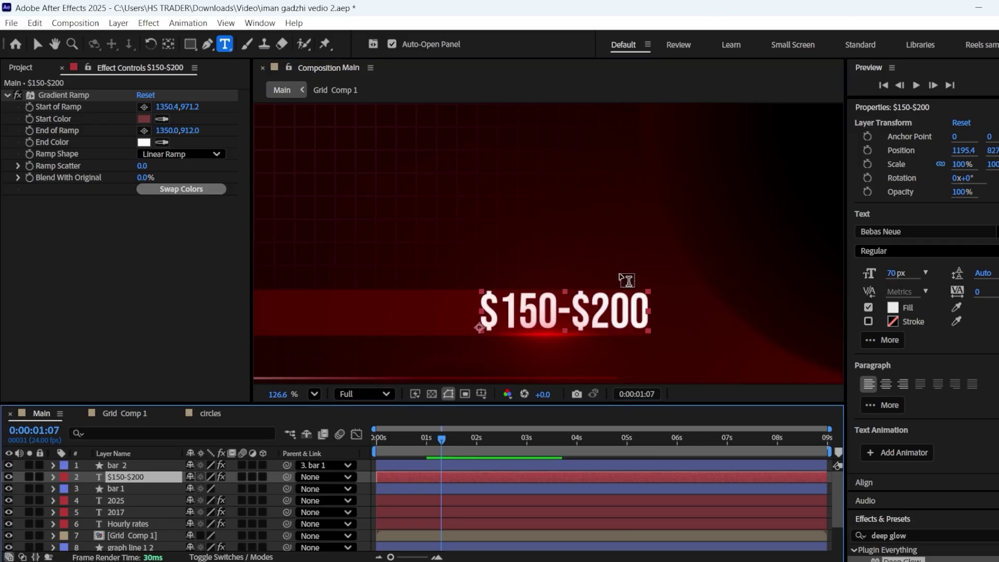
pyautogui.press('v')
pyautogui.click(583, 314)
pyautogui.moveTo(583, 318); pyautogui.dragTo(576, 321)
# Shift bar 2's light sweep center slightly left along the bar's lower edge beneath the $150-$200 text
pyautogui.click(117, 465)
pyautogui.moveTo(151, 141)
pyautogui.mouseDown()
pyautogui.moveTo(130, 141)
pyautogui.moveTo(152, 148)
pyautogui.mouseUp()
pyautogui.moveTo(542, 337); pyautogui.dragTo(530, 336)
pyautogui.click(757, 345)
# Run the $150-$200 text's gradient ramp from the base of the characters to their top
pyautogui.click(166, 477)
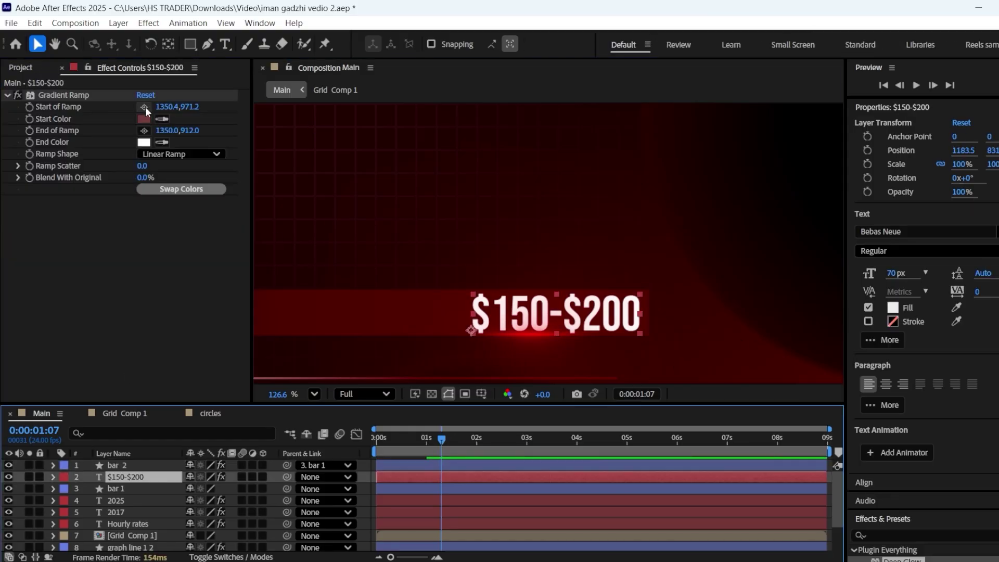
pyautogui.click(145, 107)
pyautogui.click(556, 333)
pyautogui.click(144, 130)
pyautogui.click(554, 295)
pyautogui.click(532, 364)
# Shift the bar 1 and bar 2 layers together on the timeline so they start at 1 second
pyautogui.click(389, 439)
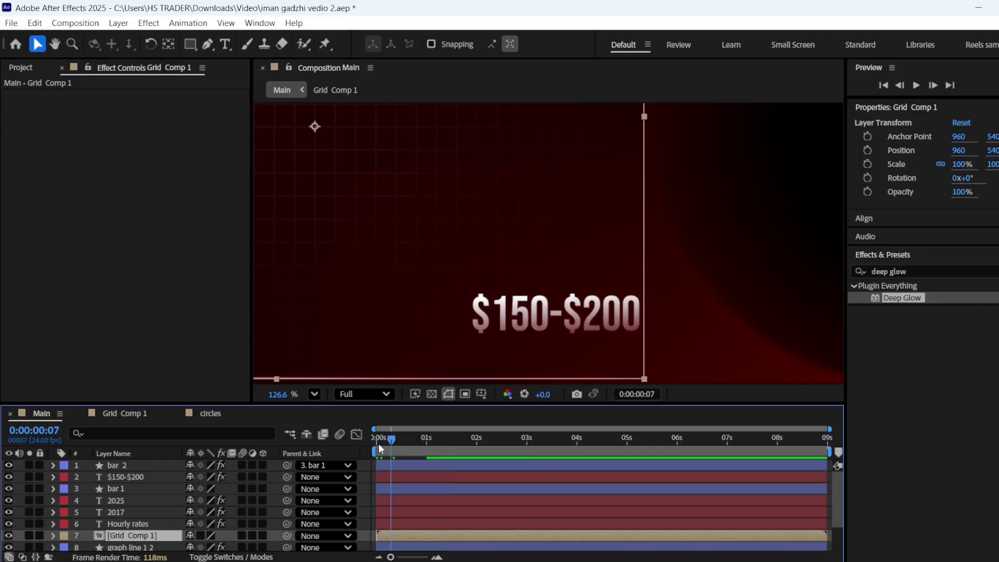
pyautogui.moveTo(370, 442); pyautogui.dragTo(414, 440)
pyautogui.click(135, 489)
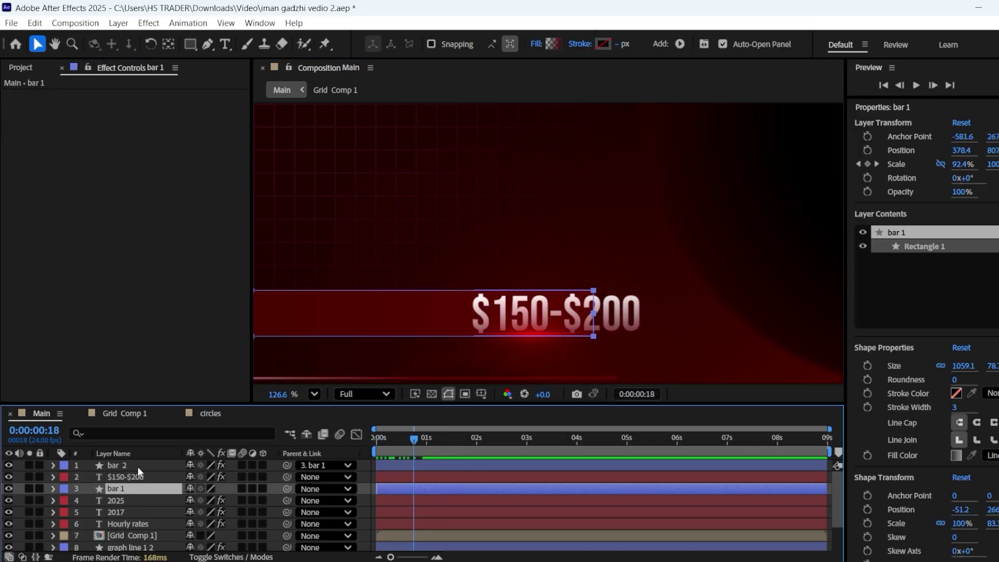
pyautogui.keyDown('ctrl'); pyautogui.click(137, 467); pyautogui.keyUp('ctrl')
pyautogui.click(427, 441)
pyautogui.moveTo(391, 489); pyautogui.dragTo(451, 489)
# Shift the $150-$200 text layer on the timeline so it starts at 0:00:01:14
pyautogui.click(443, 441)
pyautogui.scroll(-4, 454, 209)
pyautogui.moveTo(455, 208); pyautogui.dragTo(556, 258)
pyautogui.moveTo(442, 440); pyautogui.dragTo(457, 464)
pyautogui.moveTo(400, 476); pyautogui.dragTo(479, 475)
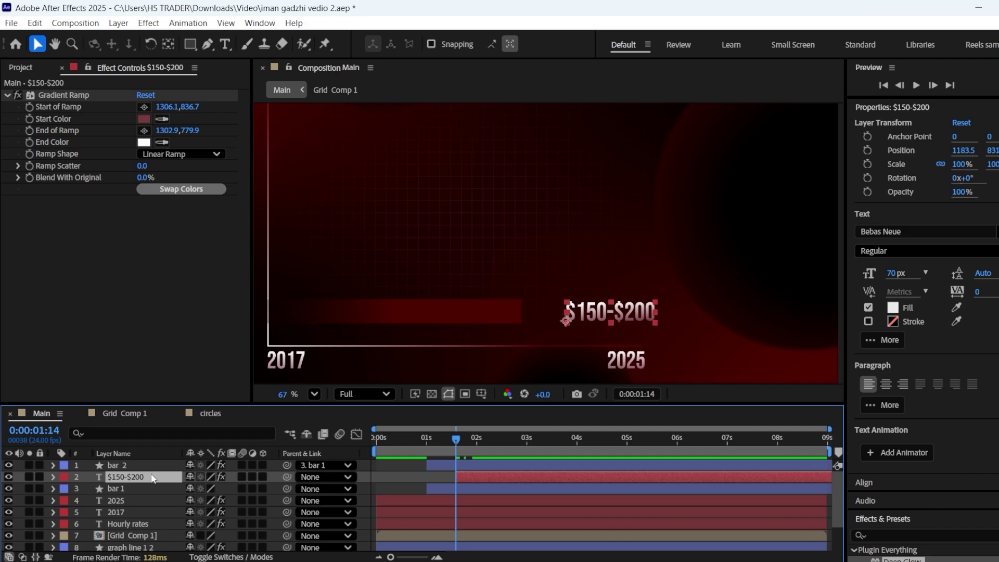
# Fade in the $150-$200 text with opacity keyframes of 0% at 0:00:01:14 and 100% at 0:00:02:00
pyautogui.press('t')
pyautogui.click(89, 488)
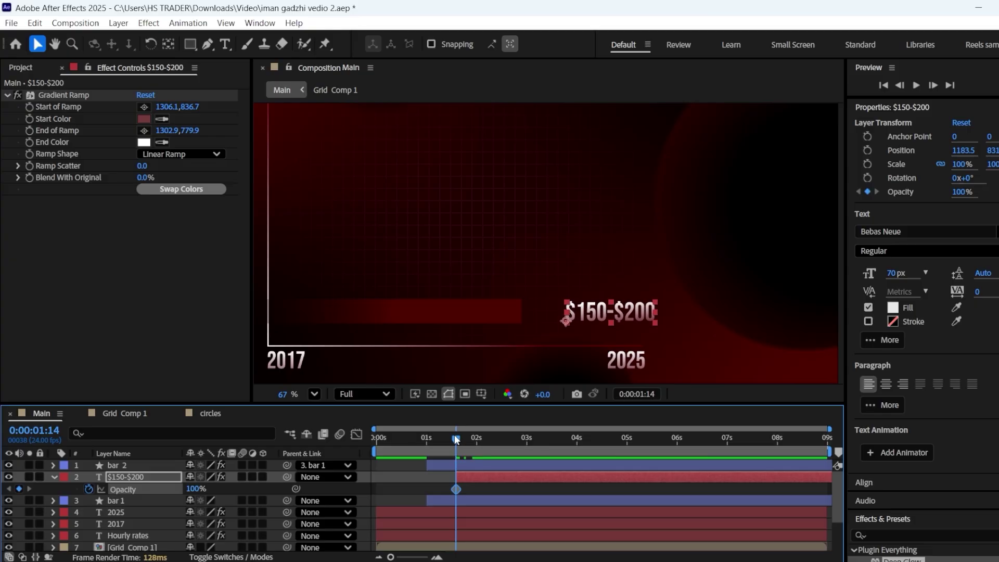
pyautogui.hotkey('shift', 'pagedown')
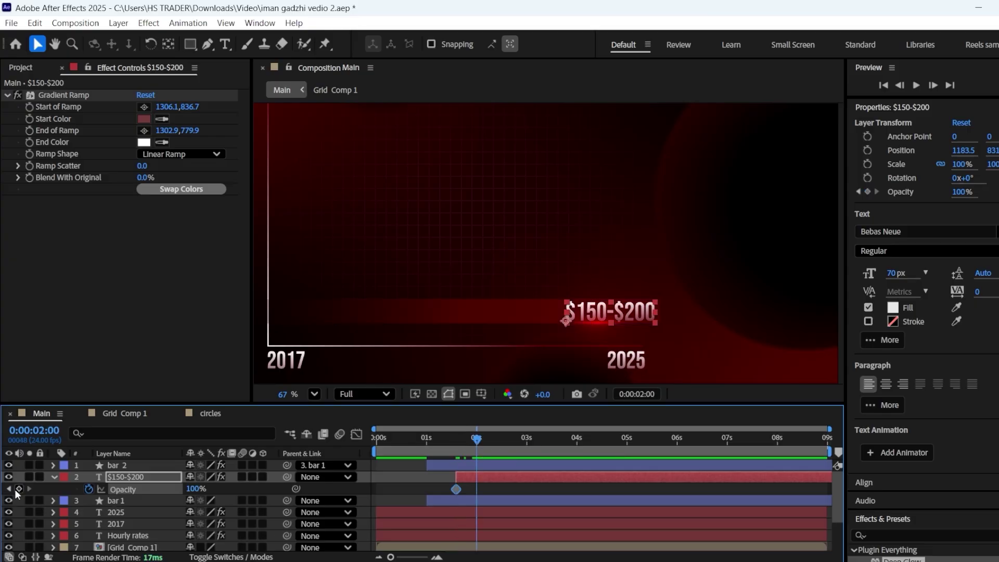
pyautogui.click(19, 488)
pyautogui.click(8, 488)
pyautogui.click(197, 489)
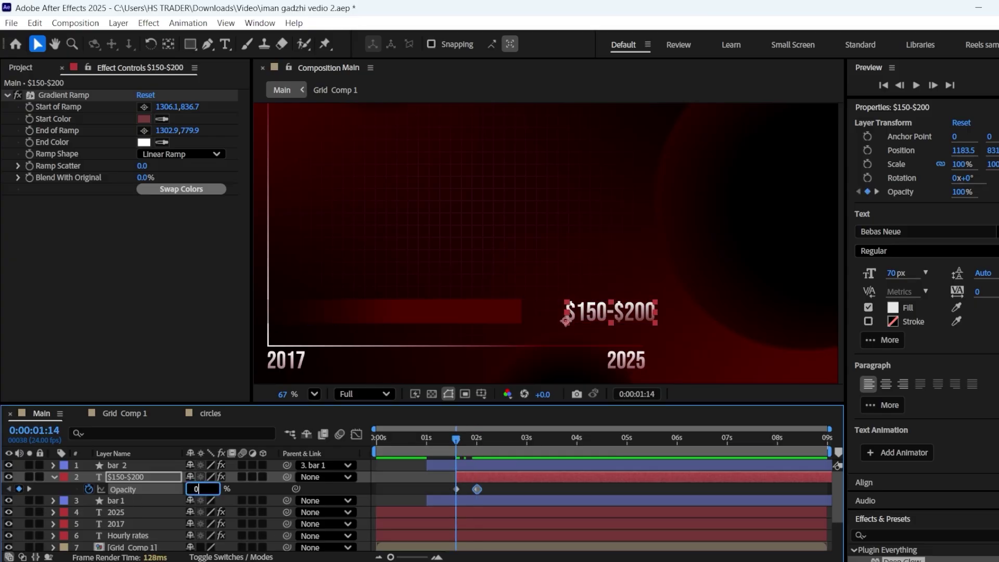
pyautogui.write('0')
pyautogui.press('Return')
# Apply Easy Ease to both opacity keyframes of the $150-$200 text
pyautogui.click(454, 434)
pyautogui.moveTo(483, 492); pyautogui.dragTo(442, 486)
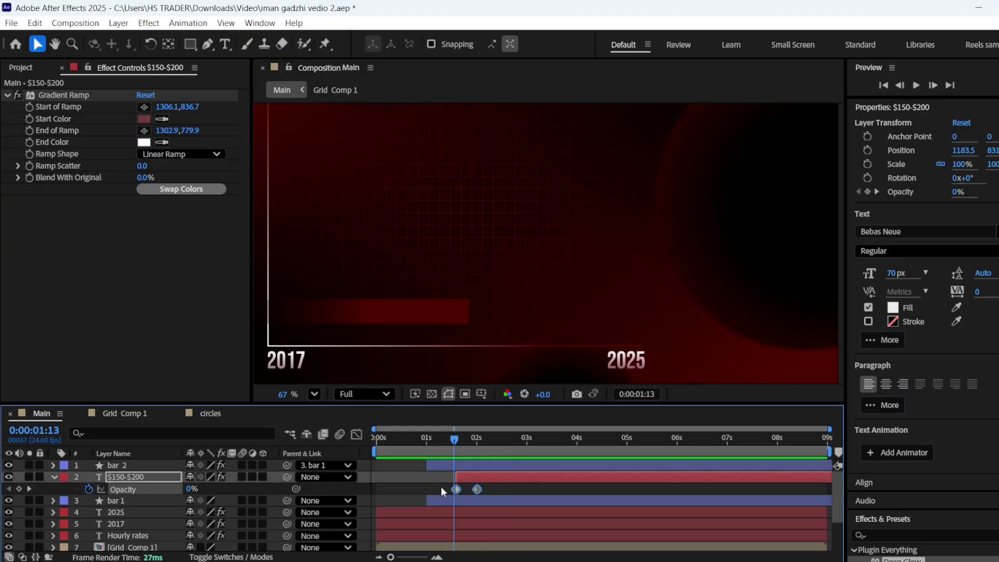
pyautogui.press('F9')
pyautogui.click(435, 503)
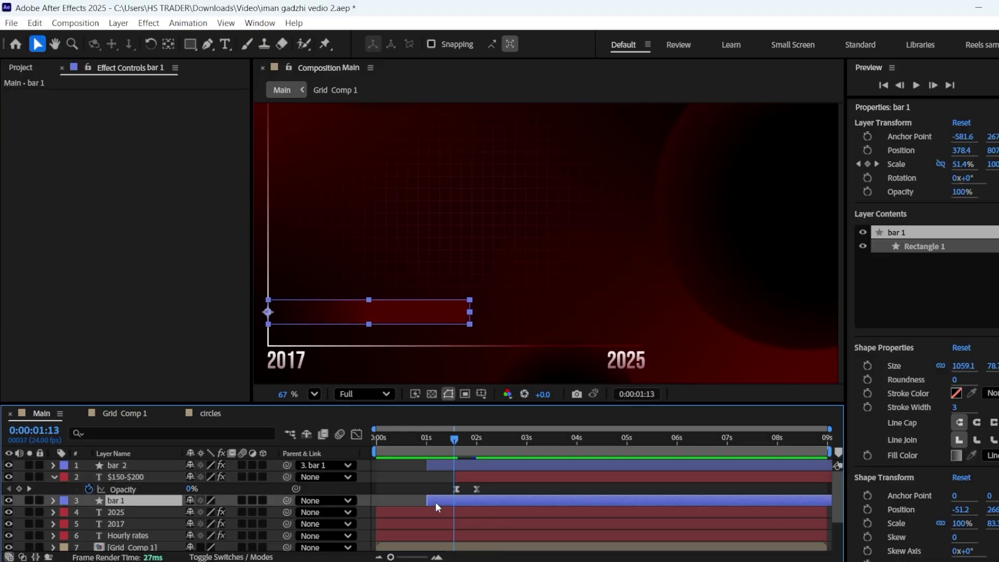
# Pre-compose the 2025, 2017, Hourly rates, Grid Comp 1 and both graph line layers
pyautogui.moveTo(453, 439); pyautogui.dragTo(428, 440)
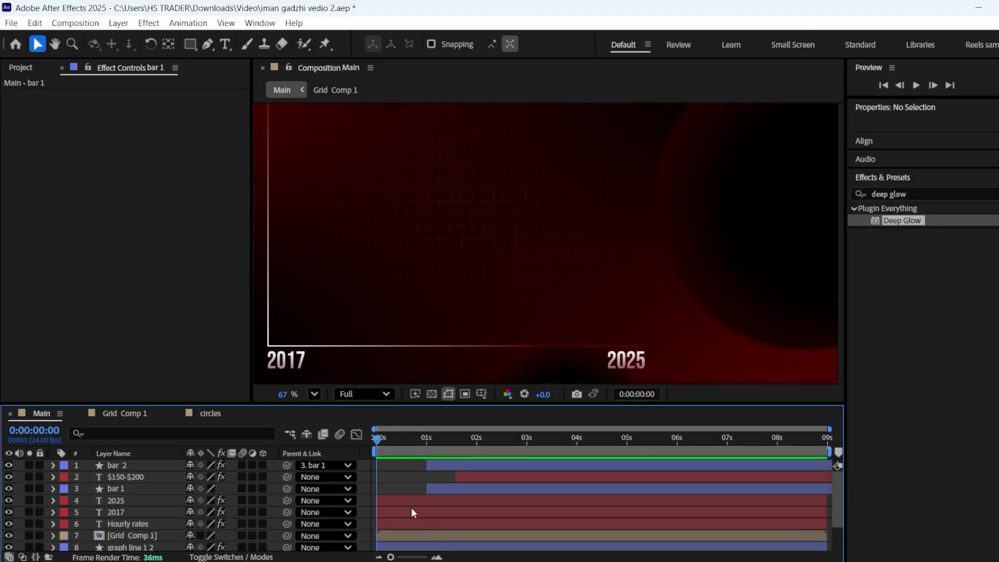
pyautogui.scroll(-3, 411, 510)
pyautogui.click(139, 522)
pyautogui.scroll(2, 139, 518)
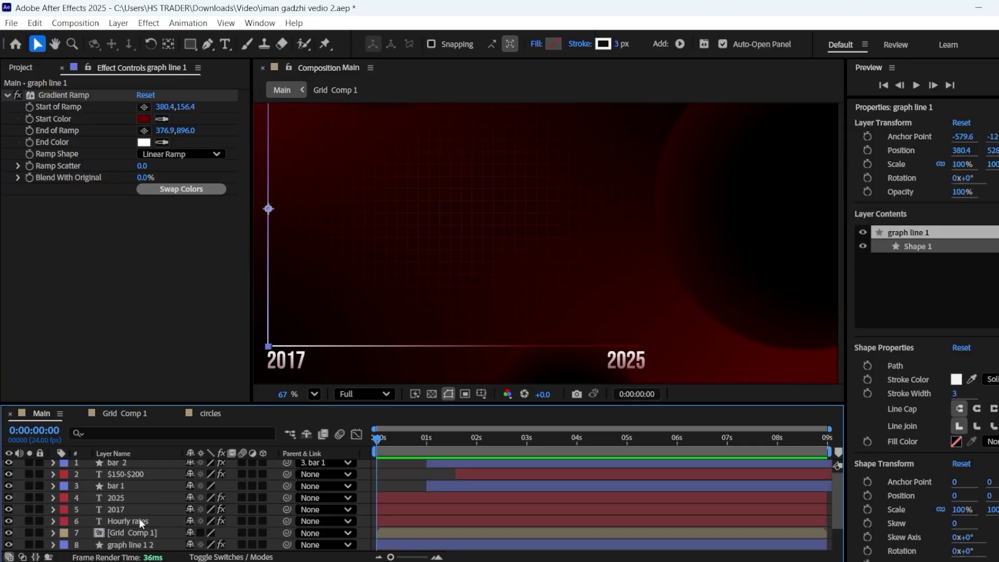
pyautogui.scroll(-1, 540, 288)
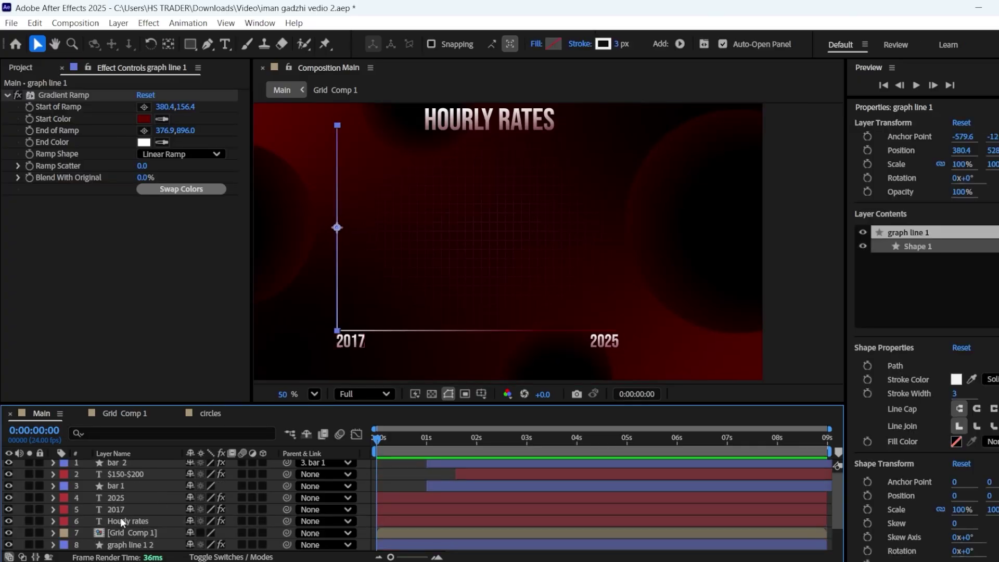
pyautogui.scroll(-2, 142, 505)
pyautogui.scroll(2, 131, 491)
pyautogui.keyDown('shift'); pyautogui.click(131, 499); pyautogui.keyUp('shift')
pyautogui.rightClick(139, 530)
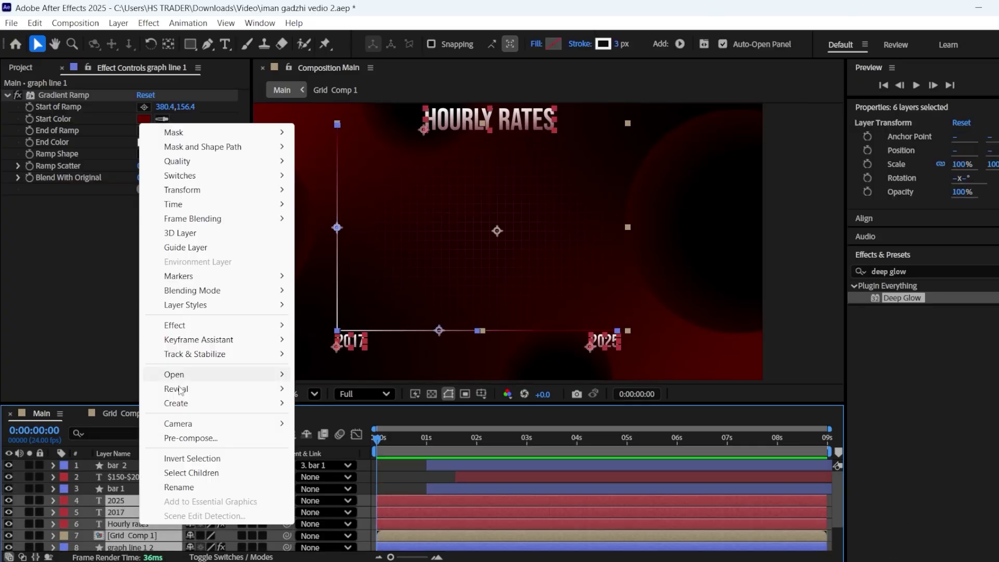
pyautogui.click(172, 439)
pyautogui.click(597, 388)
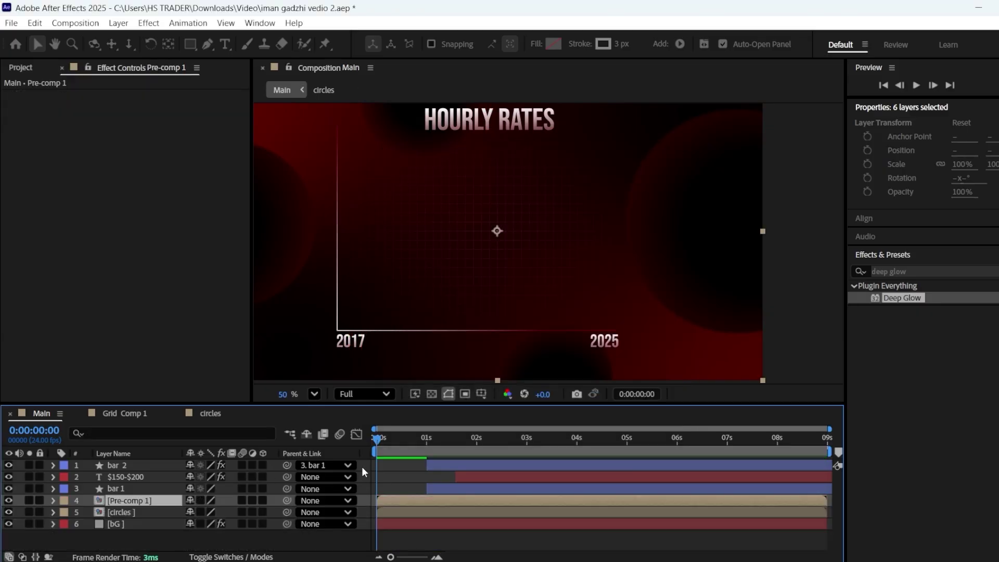
# Fade in the Pre-comp 1 layer with opacity keyframes of 0% at 0 seconds and 100% at about 1 second
pyautogui.press('t')
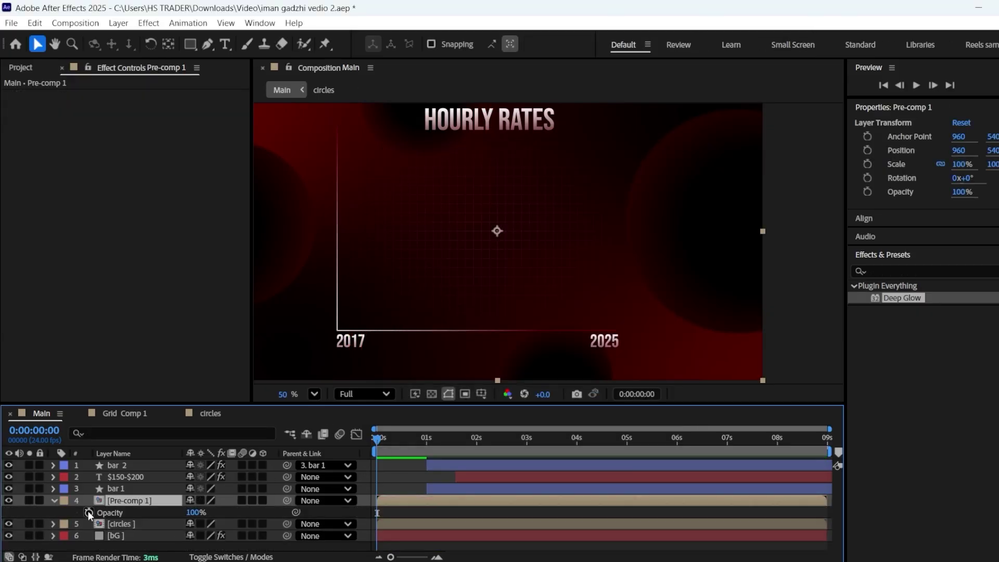
pyautogui.click(89, 512)
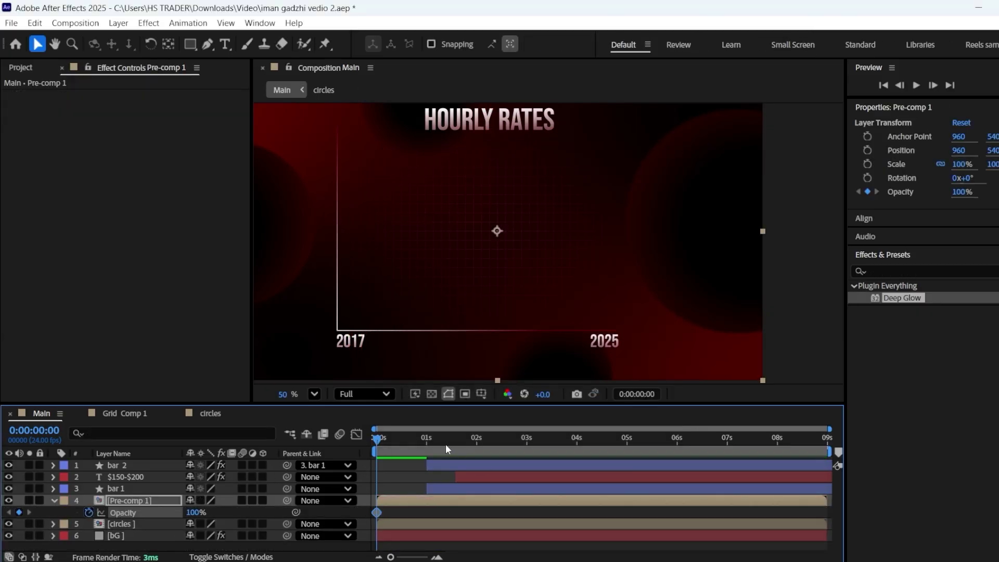
pyautogui.click(425, 438)
pyautogui.click(19, 512)
pyautogui.click(9, 512)
pyautogui.moveTo(193, 512); pyautogui.dragTo(140, 512)
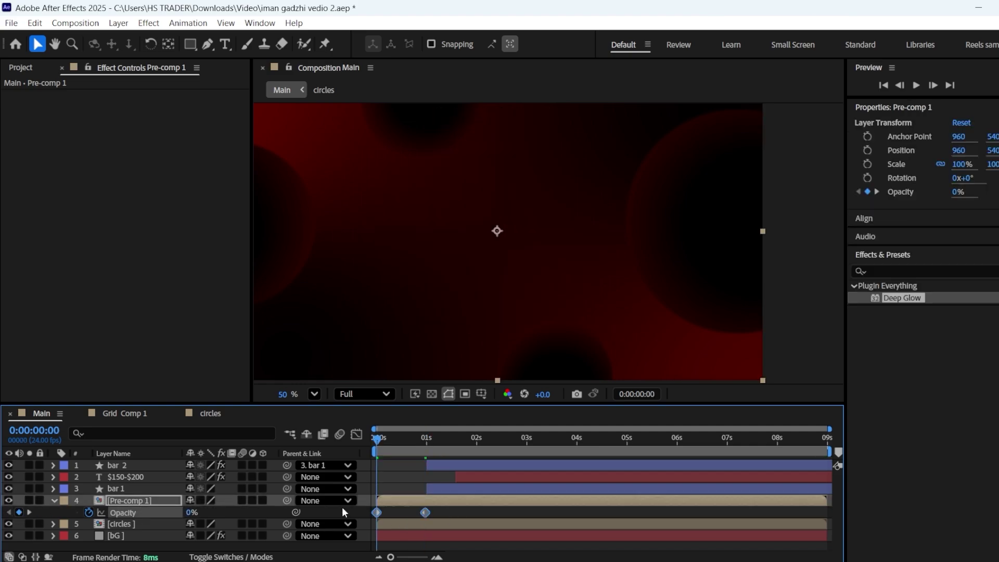
# Apply Easy Ease to both Pre-comp 1 opacity keyframes and preview the animation
pyautogui.press('F9')
pyautogui.press('space')
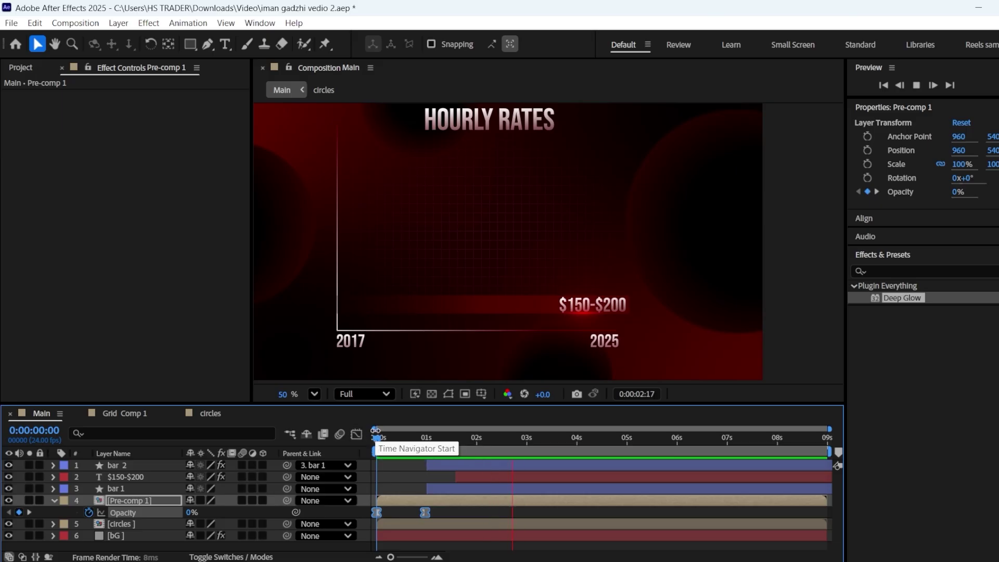
pyautogui.press('space')
pyautogui.click(54, 501)
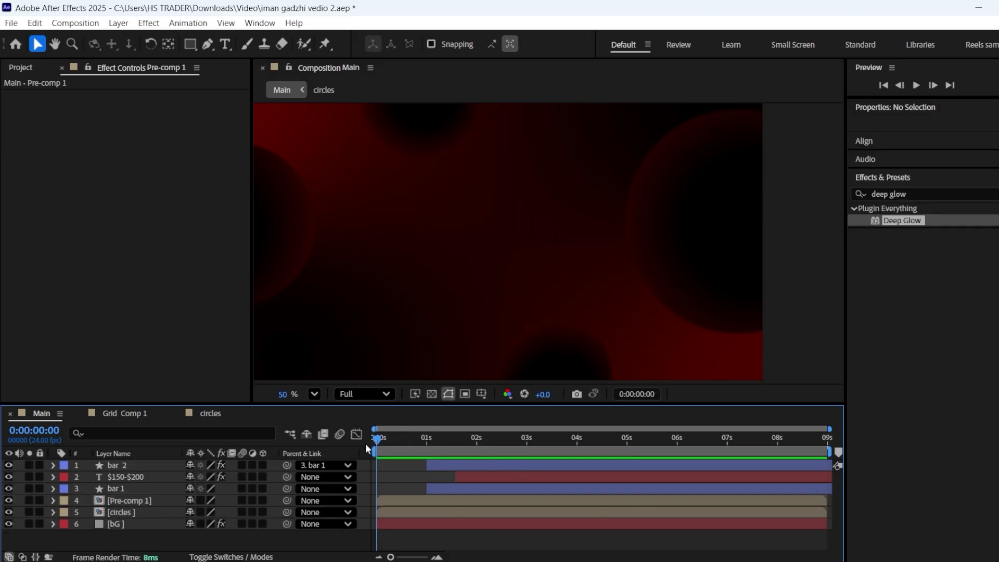
# Draw an upward-curving path at 0:00:01:14 with the Pen tool, from the vertical axis beside the bar to high above the 2025 label
pyautogui.moveTo(376, 439); pyautogui.dragTo(456, 436)
pyautogui.click(207, 45)
pyautogui.click(338, 306)
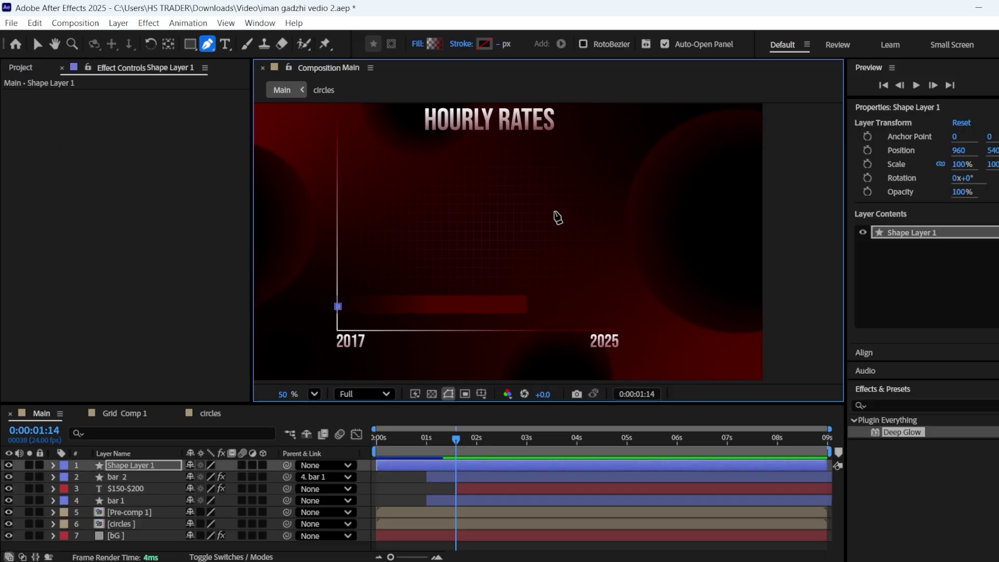
pyautogui.moveTo(587, 150); pyautogui.dragTo(613, 20)
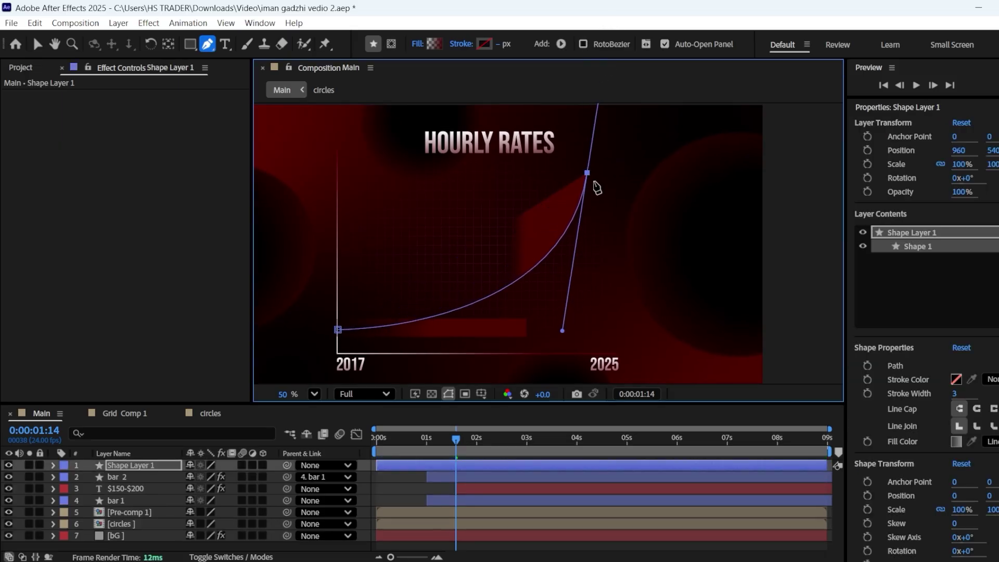
pyautogui.moveTo(587, 172); pyautogui.dragTo(609, 168)
# Remove the curved path's fill and give it a solid color stroke
pyautogui.click(418, 44)
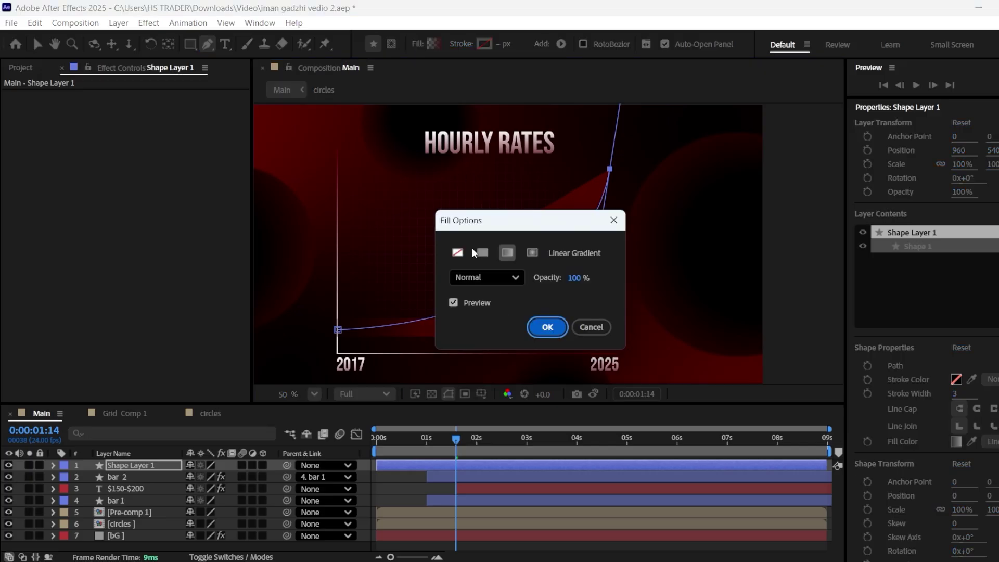
pyautogui.click(457, 253)
pyautogui.click(547, 327)
pyautogui.click(461, 44)
pyautogui.click(482, 253)
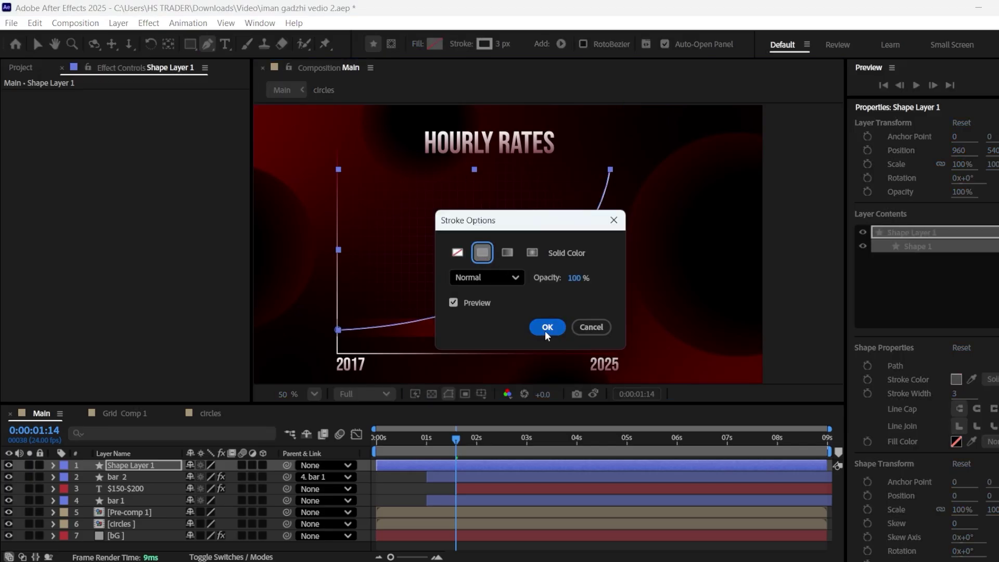
pyautogui.click(547, 327)
# Color the curved path's stroke red and set its width to 5 px
pyautogui.click(484, 44)
pyautogui.moveTo(544, 224); pyautogui.dragTo(562, 221)
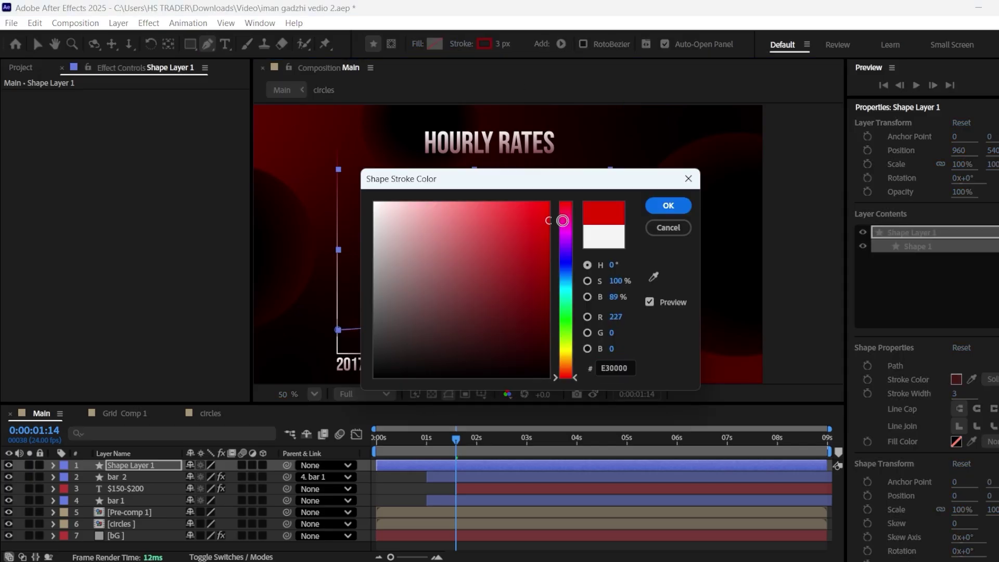
pyautogui.click(668, 206)
pyautogui.press('v')
pyautogui.click(619, 44)
pyautogui.write('5')
pyautogui.click(835, 288)
# Rename the new shape layer as "curved line"
pyautogui.click(132, 465)
pyautogui.rightClick(123, 464)
pyautogui.click(167, 426)
pyautogui.write('curved line')
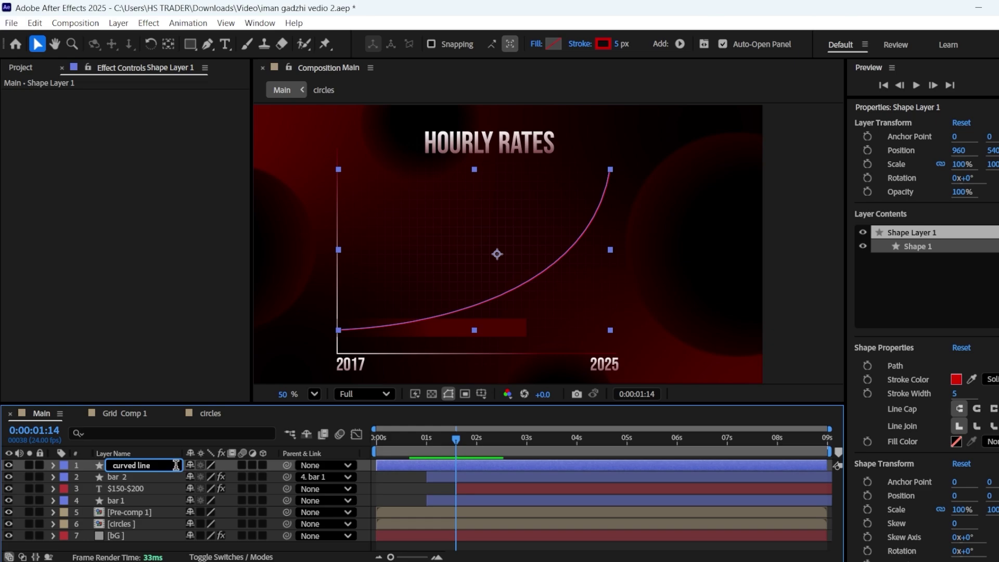
pyautogui.press('Return')
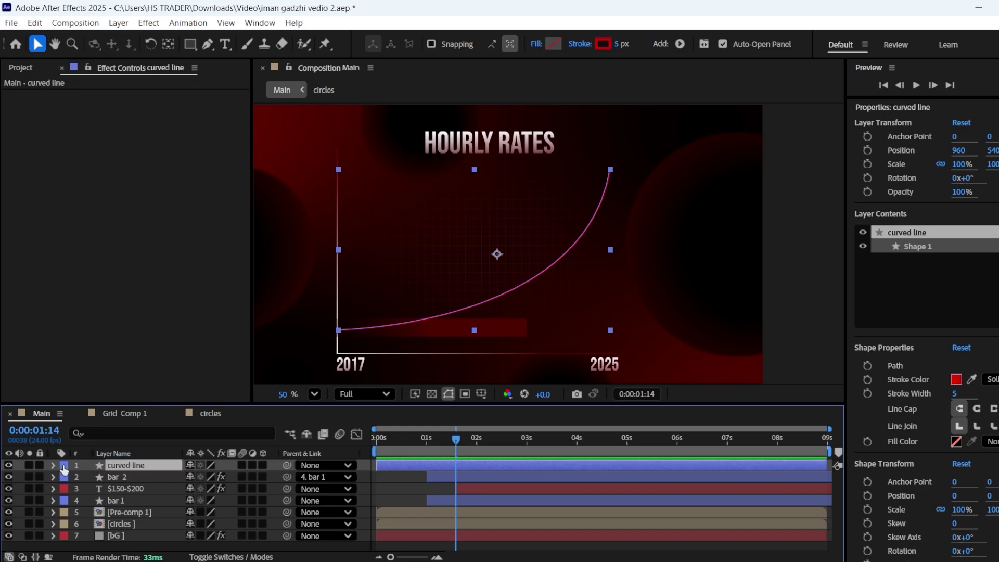
# Set the line cap of the curved line's stroke to Round Cap and inspect the line's end
pyautogui.click(54, 465)
pyautogui.click(65, 477)
pyautogui.click(77, 489)
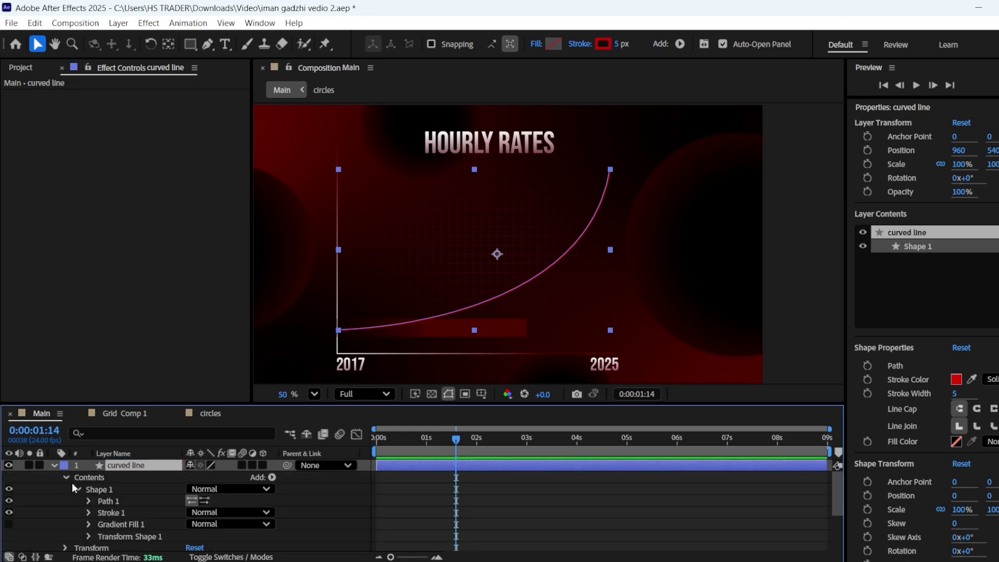
pyautogui.click(89, 512)
pyautogui.scroll(-1, 110, 514)
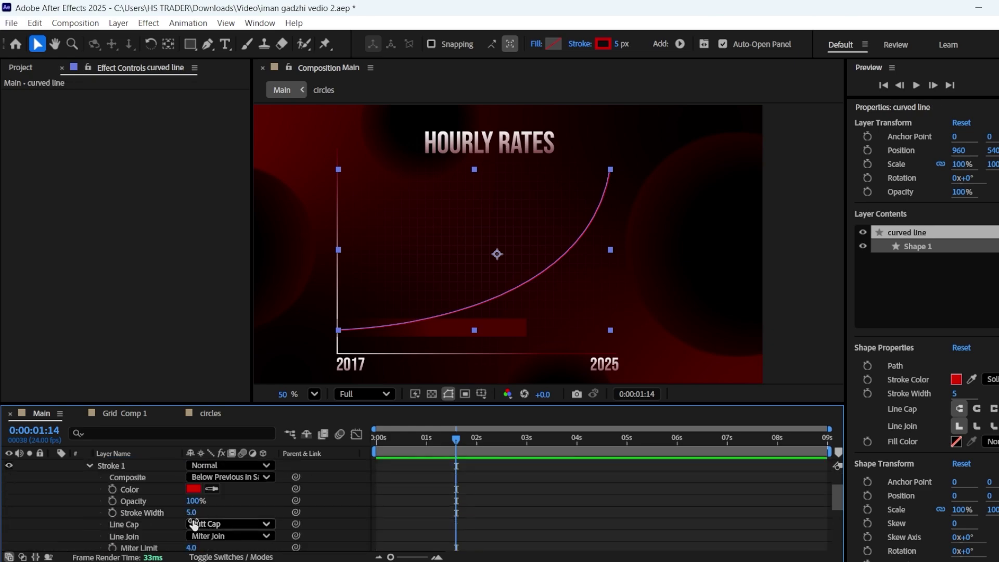
pyautogui.click(209, 524)
pyautogui.click(206, 496)
pyautogui.click(635, 219)
pyautogui.scroll(4, 620, 158)
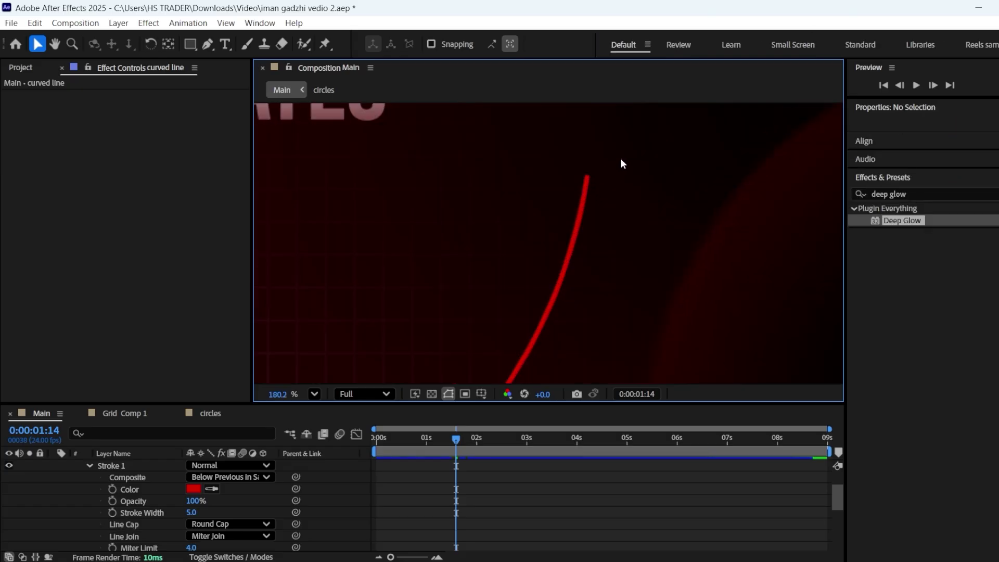
pyautogui.scroll(-5, 620, 157)
pyautogui.click(615, 163)
pyautogui.scroll(2, 277, 478)
# Add Trim Paths to the curved line layer and shift the layer to start at 0:00:01:14
pyautogui.click(272, 477)
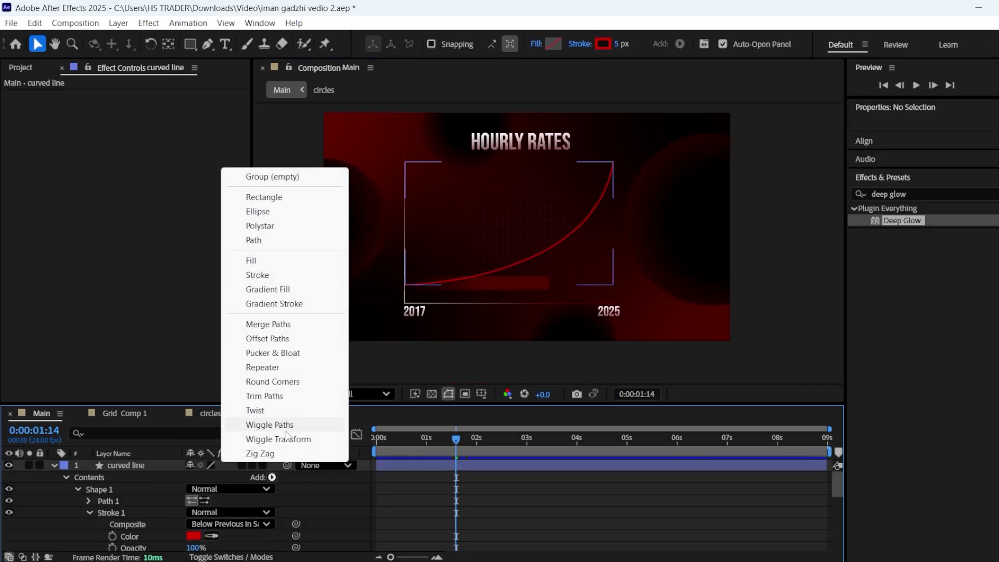
pyautogui.click(283, 394)
pyautogui.scroll(-3, 86, 510)
pyautogui.click(77, 474)
pyautogui.scroll(4, 451, 473)
pyautogui.click(423, 464)
pyautogui.moveTo(423, 464); pyautogui.dragTo(491, 462)
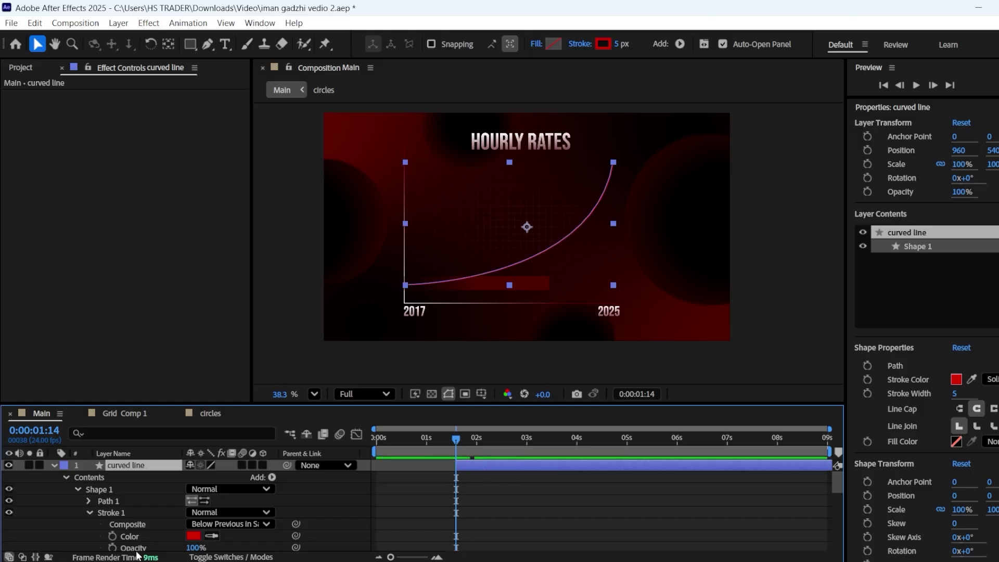
# Animate the curved line's Trim Paths End from 0% at 0:00:01:14 to 100% at 0:00:02:13, and preview it
pyautogui.scroll(-3, 136, 536)
pyautogui.scroll(3, 116, 507)
pyautogui.click(77, 489)
pyautogui.moveTo(200, 526); pyautogui.dragTo(150, 522)
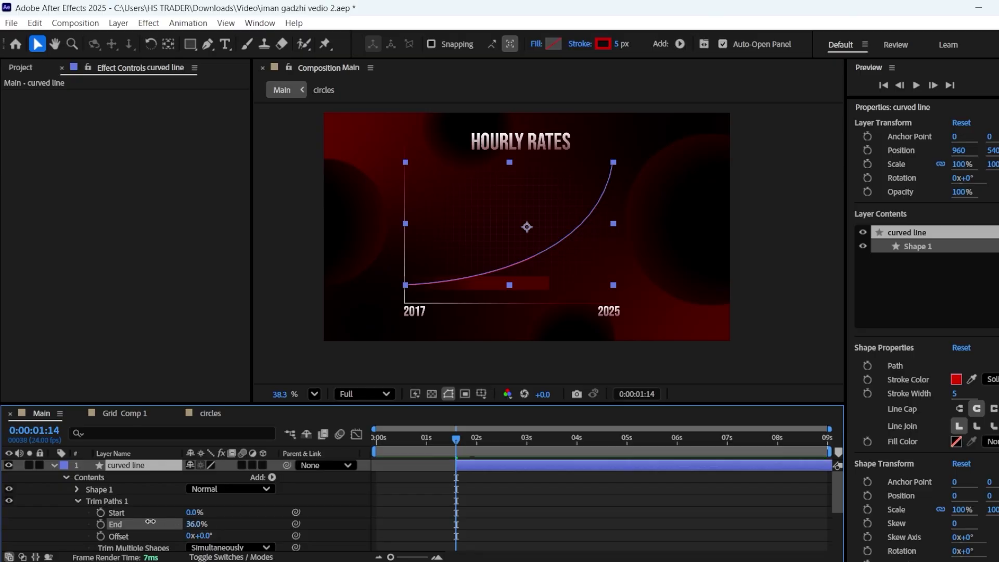
pyautogui.click(101, 524)
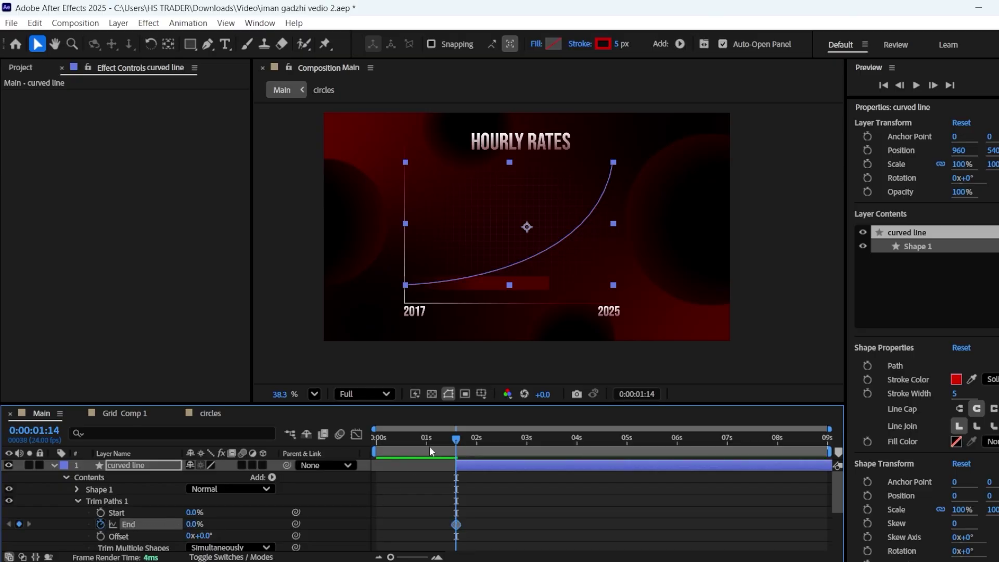
pyautogui.moveTo(496, 441); pyautogui.dragTo(503, 441)
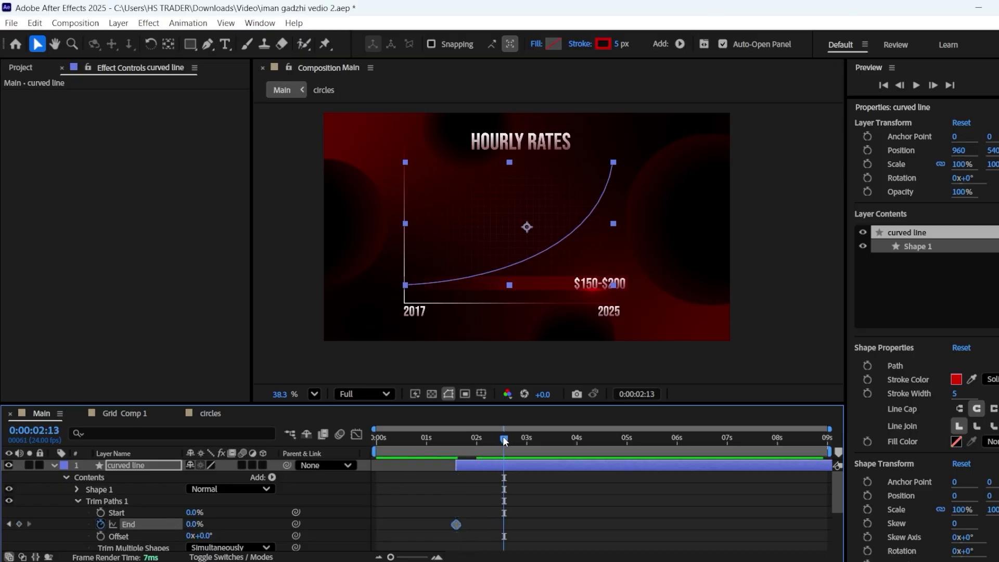
pyautogui.click(19, 524)
pyautogui.moveTo(203, 524); pyautogui.dragTo(542, 522)
pyautogui.click(442, 447)
pyautogui.press('space')
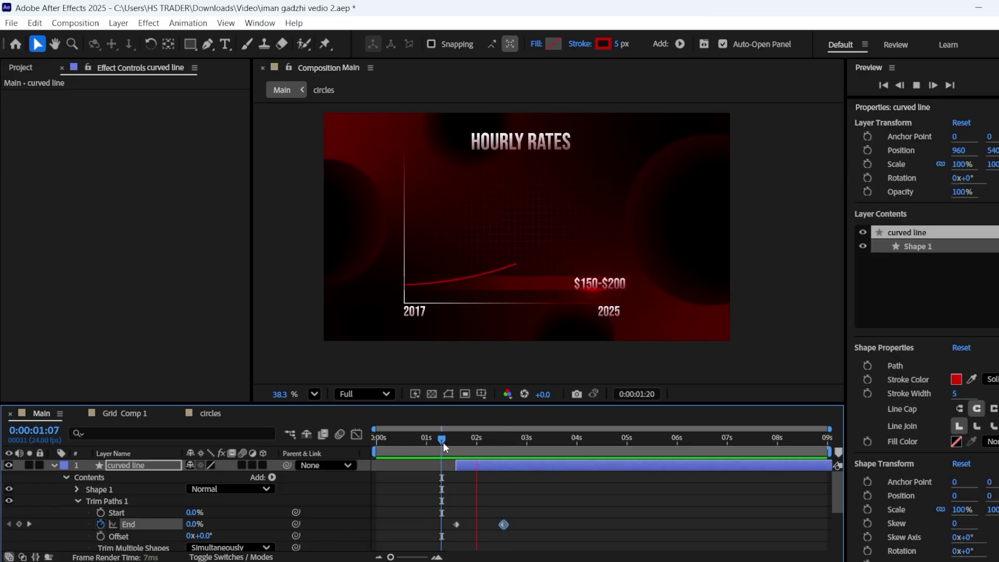
pyautogui.press('space')
# Apply Easy Ease to both Trim Paths End keyframes and reshape their speed graph for a fast start and slow finish
pyautogui.moveTo(522, 529); pyautogui.dragTo(423, 514)
pyautogui.press('F9')
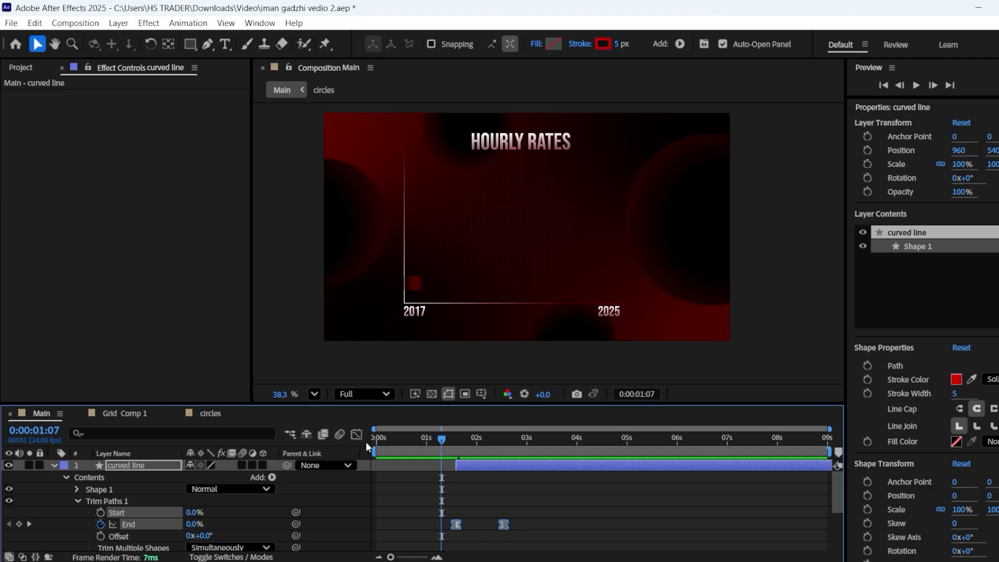
pyautogui.click(356, 434)
pyautogui.click(458, 526)
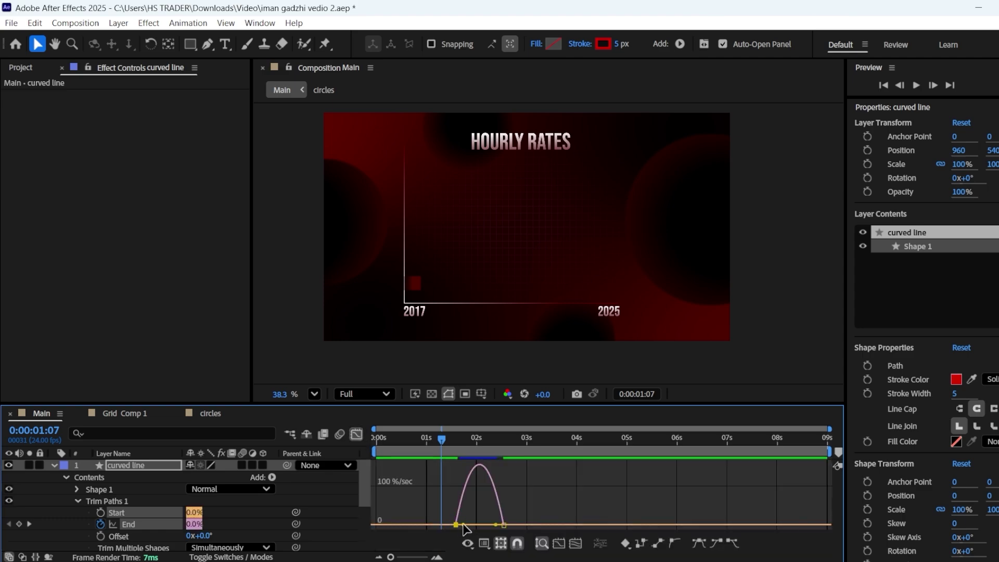
pyautogui.moveTo(495, 525); pyautogui.dragTo(434, 524)
pyautogui.press('space')
pyautogui.press('space')
# Move the second End keyframe to 0:00:02:21, set its outgoing velocity influence to 75%, and preview the line
pyautogui.moveTo(504, 524); pyautogui.dragTo(521, 525)
pyautogui.rightClick(520, 524)
pyautogui.click(579, 505)
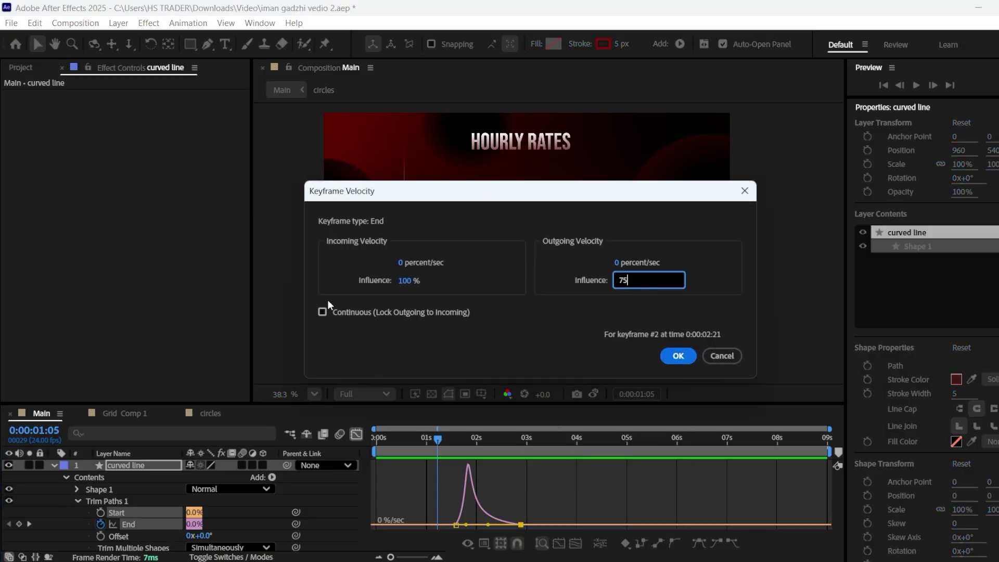
pyautogui.press('Tab')
pyautogui.click(679, 355)
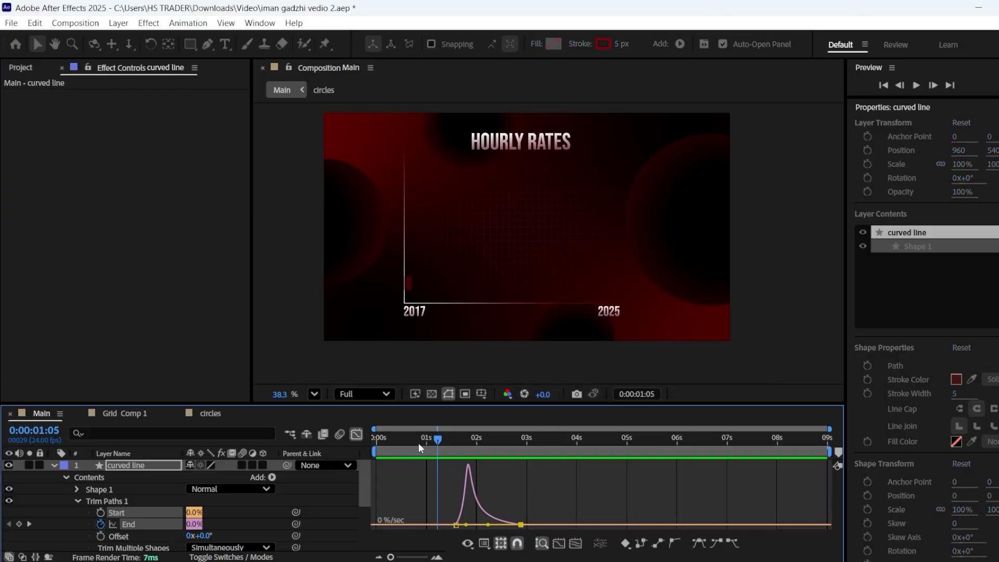
pyautogui.press('space')
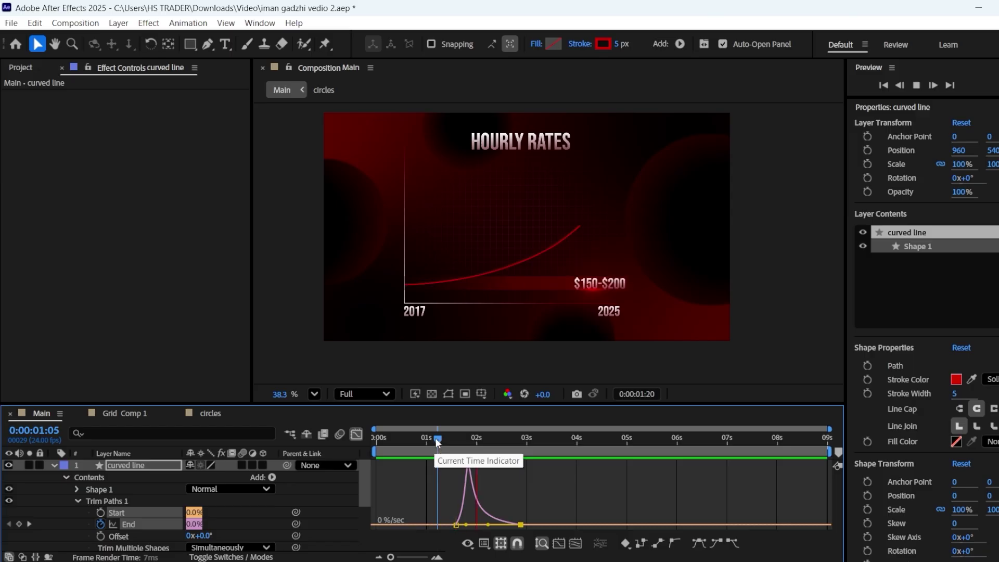
pyautogui.press('space')
# Apply the Deep Glow effect to the curved line layer and enable its tint
pyautogui.click(47, 486)
pyautogui.click(54, 466)
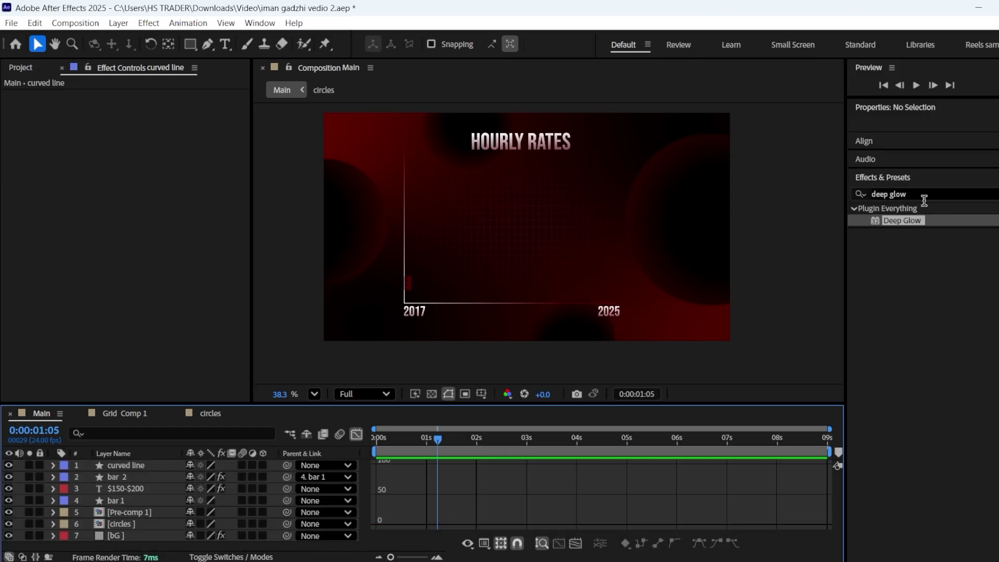
pyautogui.moveTo(912, 221); pyautogui.dragTo(130, 467)
pyautogui.click(32, 212)
pyautogui.click(141, 224)
# Lower the Deep Glow exposure on the curved line while viewing it at 0:00:03:11
pyautogui.moveTo(512, 439); pyautogui.dragTo(547, 439)
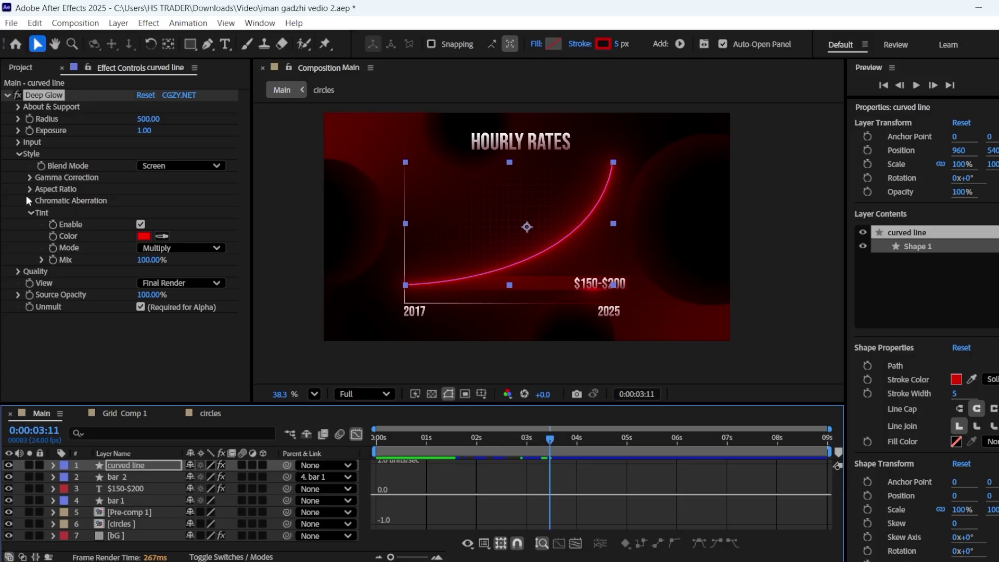
pyautogui.moveTo(143, 131); pyautogui.dragTo(110, 129)
pyautogui.click(264, 260)
# Duplicate the bar 1, $150-$200 and bar 2 layers together
pyautogui.click(133, 500)
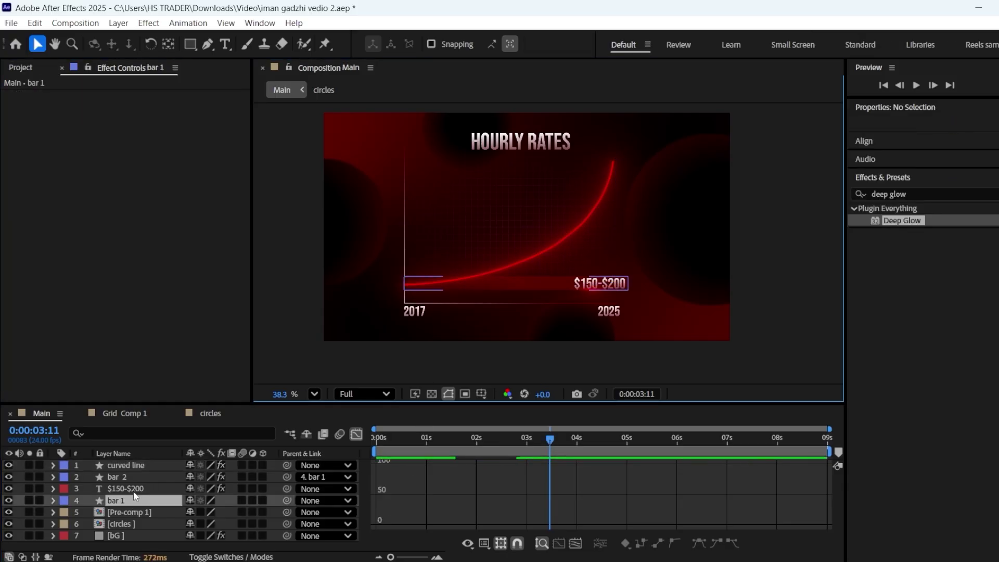
pyautogui.keyDown('ctrl'); pyautogui.click(134, 489); pyautogui.keyUp('ctrl')
pyautogui.keyDown('ctrl'); pyautogui.click(136, 477); pyautogui.keyUp('ctrl')
pyautogui.hotkey('ctrl', 'd')
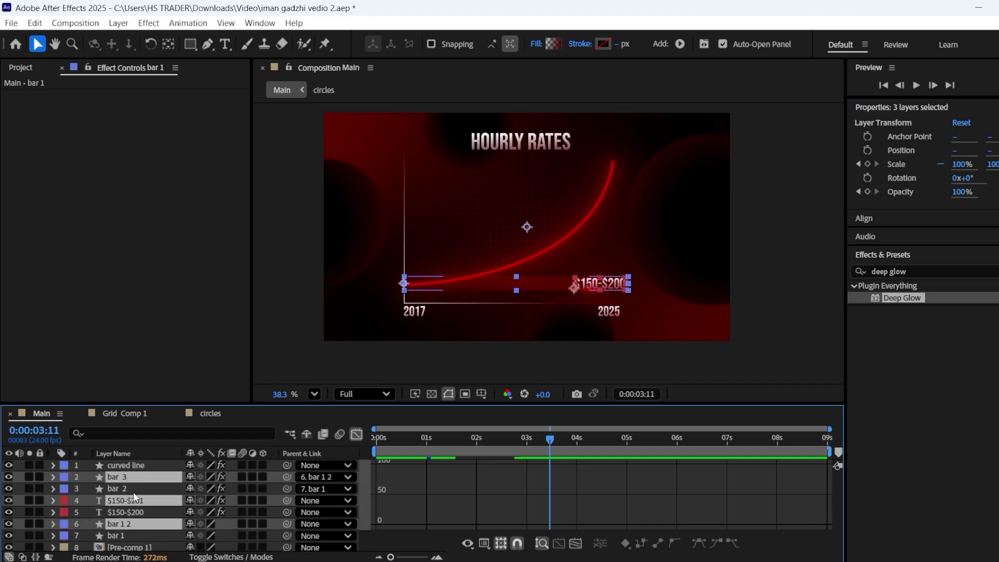
# Bring the duplicated bar and label layers above all other layers and pre-compose them as bar 2
pyautogui.moveTo(133, 522); pyautogui.dragTo(133, 461)
pyautogui.click(356, 434)
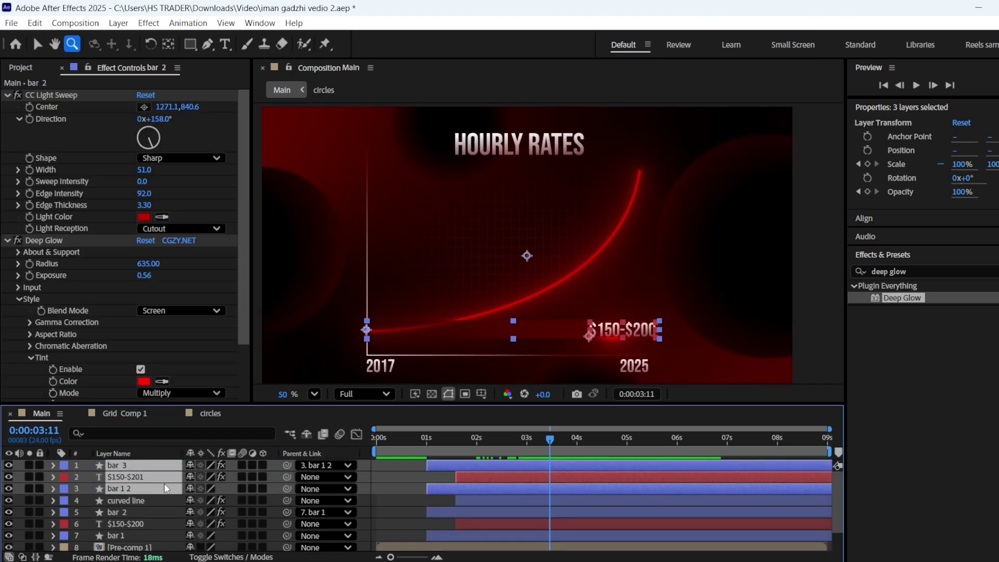
pyautogui.rightClick(166, 487)
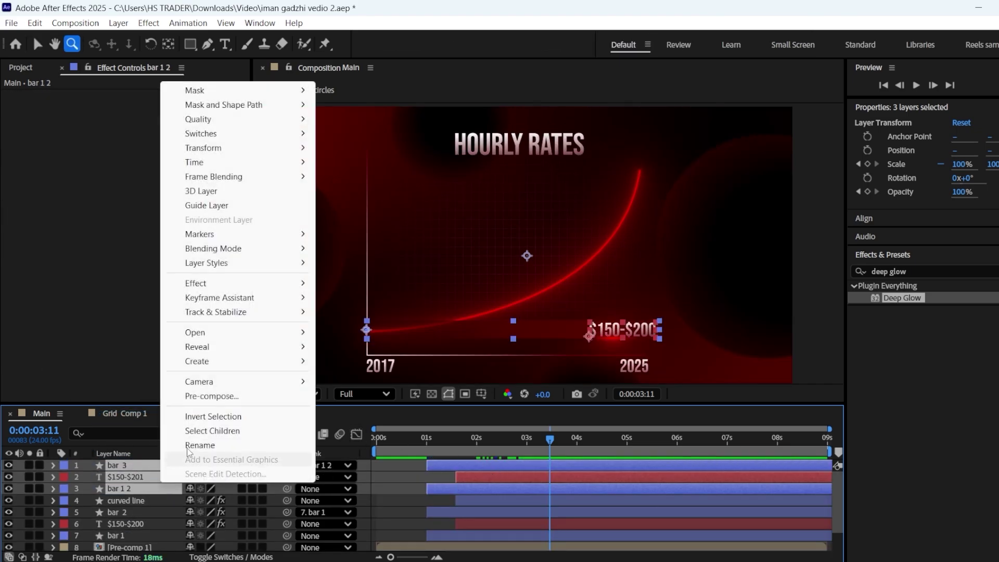
pyautogui.click(228, 403)
pyautogui.write('bar 2')
pyautogui.press('Return')
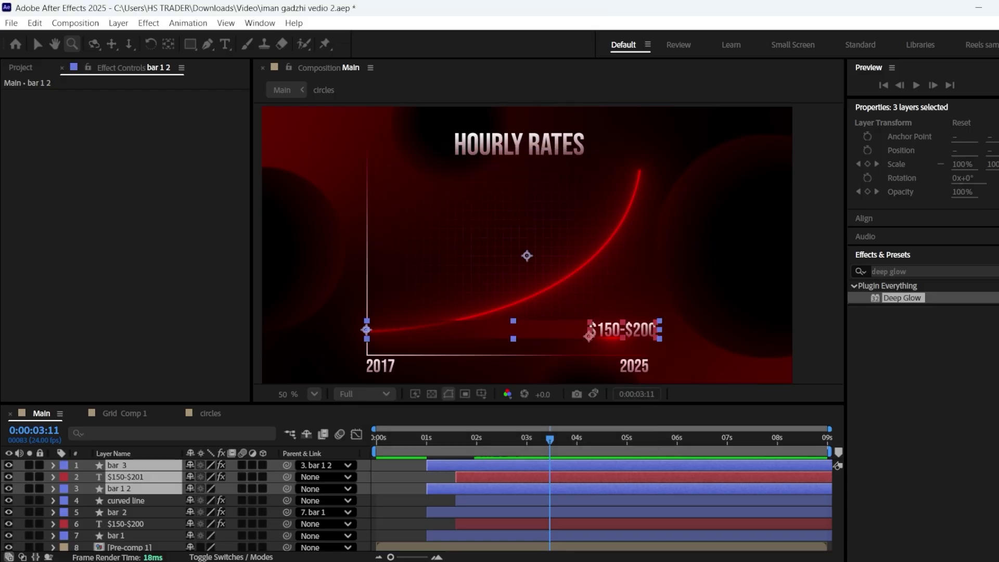
# Move the bar 2 pre-comp up to just below the HOURLY RATES title and align its start with the vertical axis
pyautogui.click(37, 44)
pyautogui.moveTo(510, 190)
pyautogui.mouseDown()
pyautogui.moveTo(511, 179)
pyautogui.moveTo(509, 188)
pyautogui.mouseUp()
pyautogui.scroll(5, 505, 180)
pyautogui.scroll(-2, 741, 343)
pyautogui.press('space')
pyautogui.moveTo(603, 212); pyautogui.dragTo(609, 219)
pyautogui.moveTo(503, 241); pyautogui.dragTo(503, 222)
pyautogui.scroll(-1, 503, 222)
pyautogui.moveTo(140, 468); pyautogui.dragTo(139, 481)
pyautogui.scroll(5, 370, 215)
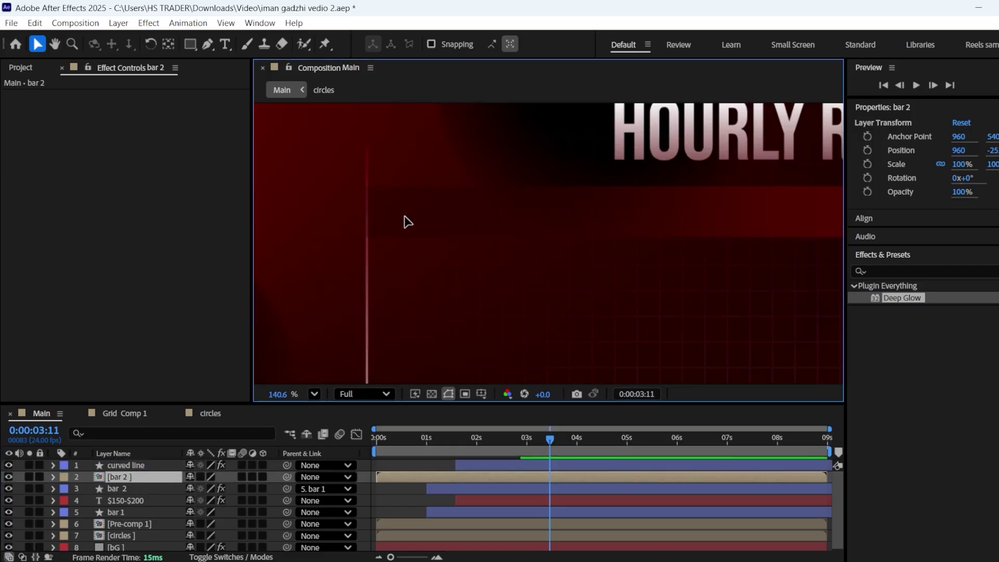
pyautogui.moveTo(405, 217); pyautogui.dragTo(404, 216)
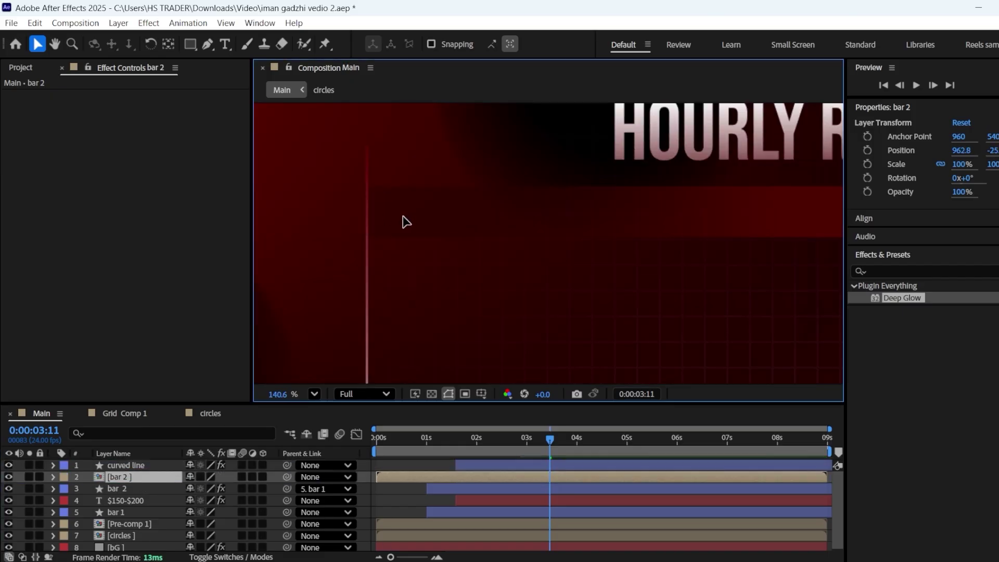
# Change the label inside the bar 2 composition to $1800, reposition it on the bar, and return to the Main composition
pyautogui.doubleClick(119, 476)
pyautogui.doubleClick(125, 477)
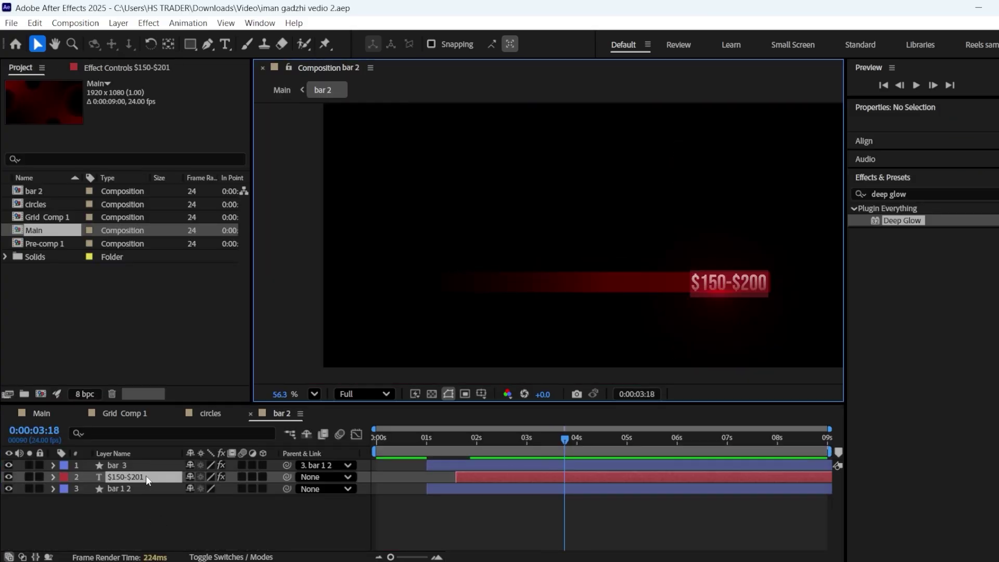
pyautogui.moveTo(711, 279); pyautogui.dragTo(836, 270)
pyautogui.write('800')
pyautogui.click(752, 284)
pyautogui.click(118, 477)
pyautogui.moveTo(737, 284); pyautogui.dragTo(740, 283)
pyautogui.click(42, 413)
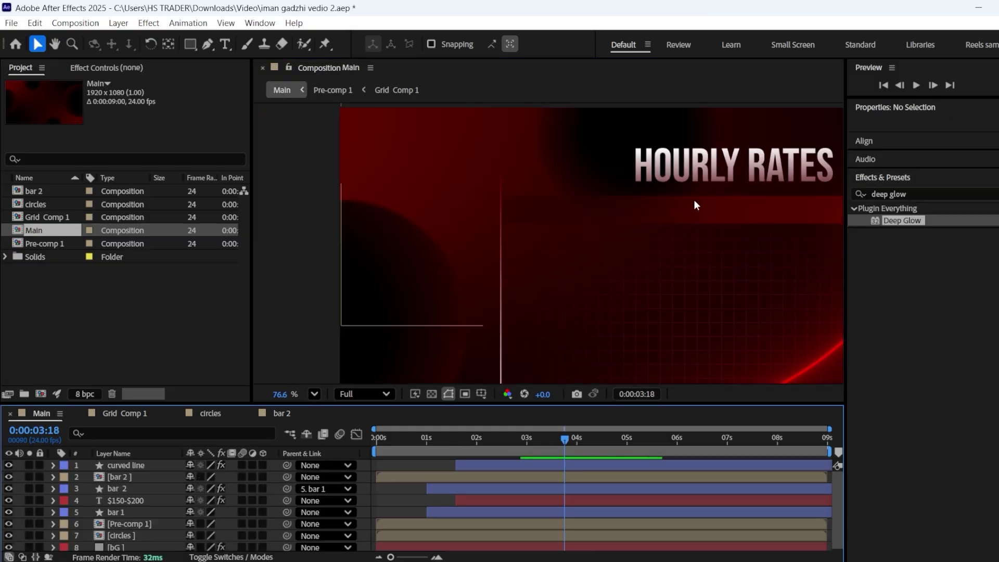
# Move the upper end point of the curved line's path so that it ends just beside the $1800 label
pyautogui.scroll(-3, 495, 225)
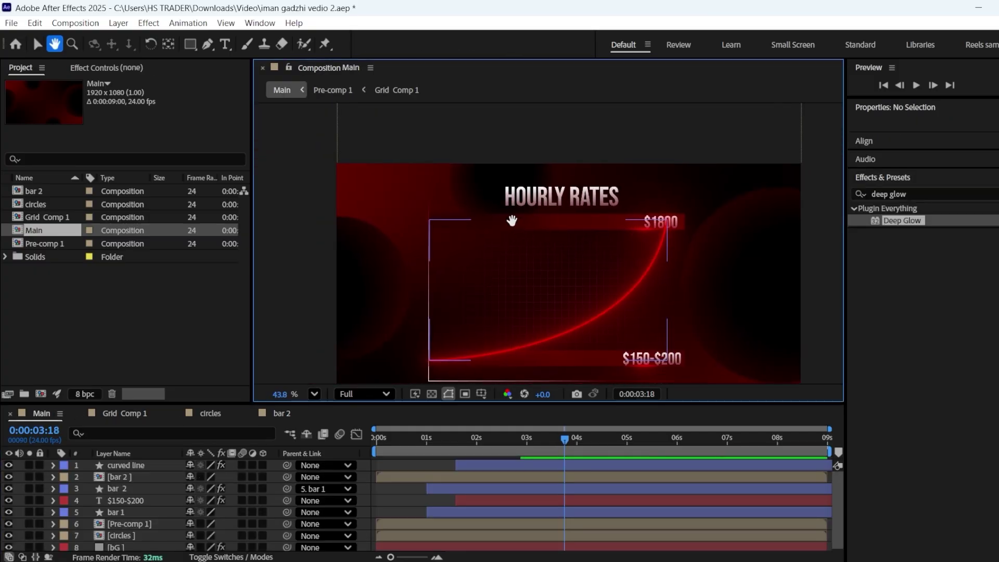
pyautogui.click(137, 486)
pyautogui.click(136, 466)
pyautogui.click(53, 466)
pyautogui.click(76, 489)
pyautogui.click(78, 489)
pyautogui.scroll(-1, 113, 481)
pyautogui.click(113, 480)
pyautogui.moveTo(664, 225); pyautogui.dragTo(641, 228)
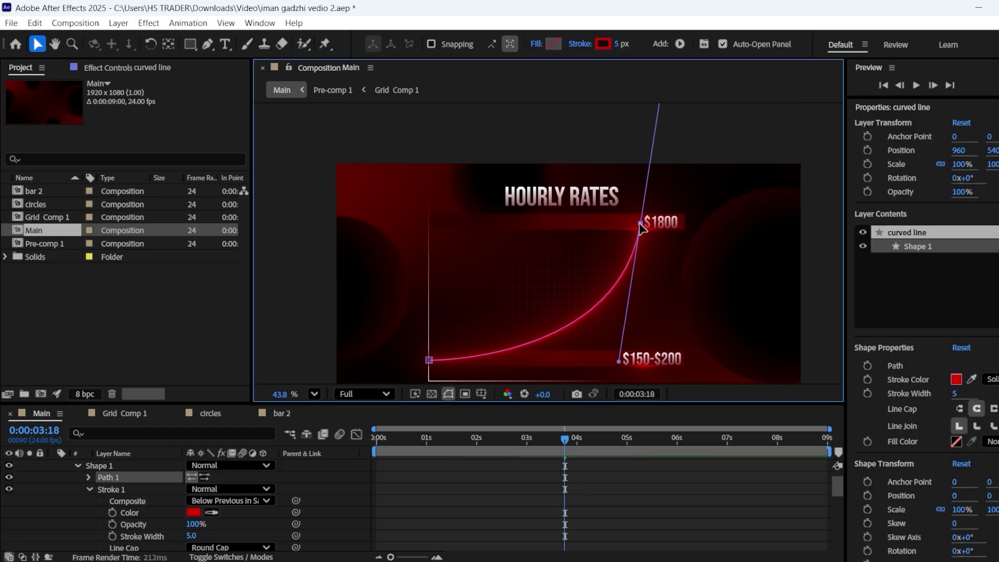
pyautogui.scroll(5, 656, 246)
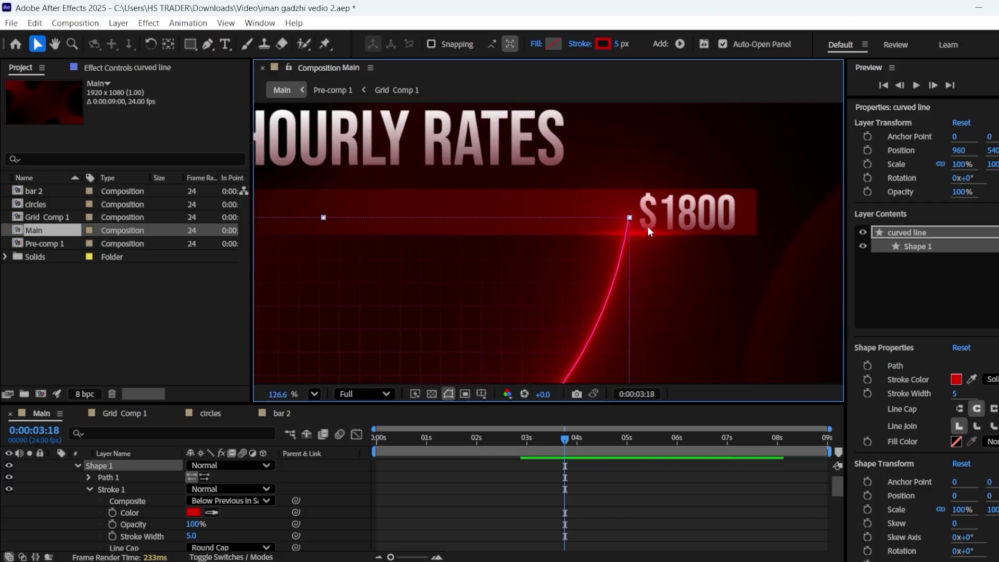
pyautogui.moveTo(623, 197); pyautogui.dragTo(623, 201)
pyautogui.click(633, 301)
pyautogui.scroll(-6, 634, 301)
pyautogui.moveTo(570, 300); pyautogui.dragTo(567, 258)
pyautogui.scroll(2, 51, 472)
pyautogui.click(54, 465)
# Duplicate the curved line layer and draw a rectangular mask around the upper tip of the copy
pyautogui.click(105, 467)
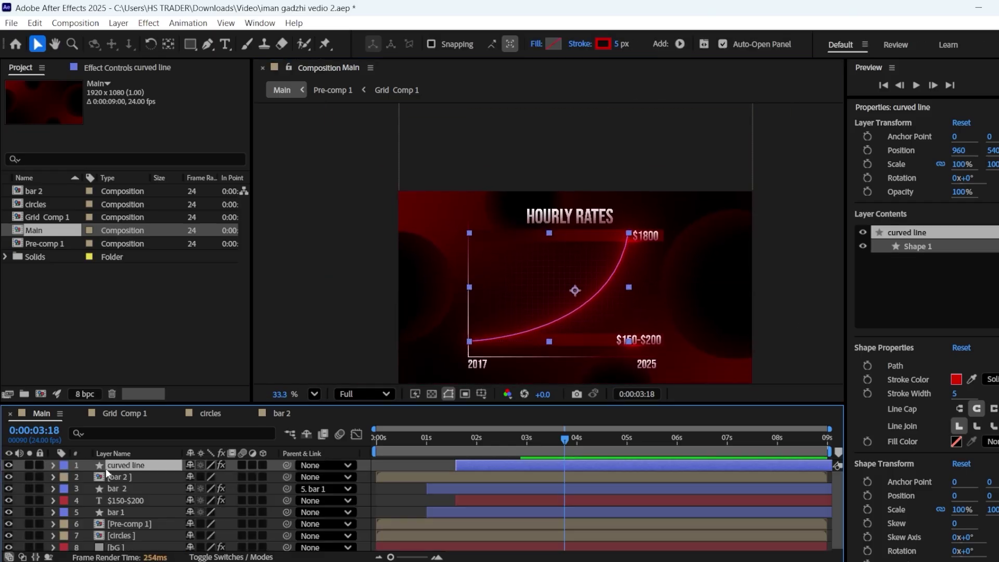
pyautogui.hotkey('ctrl', 'd')
pyautogui.click(191, 44)
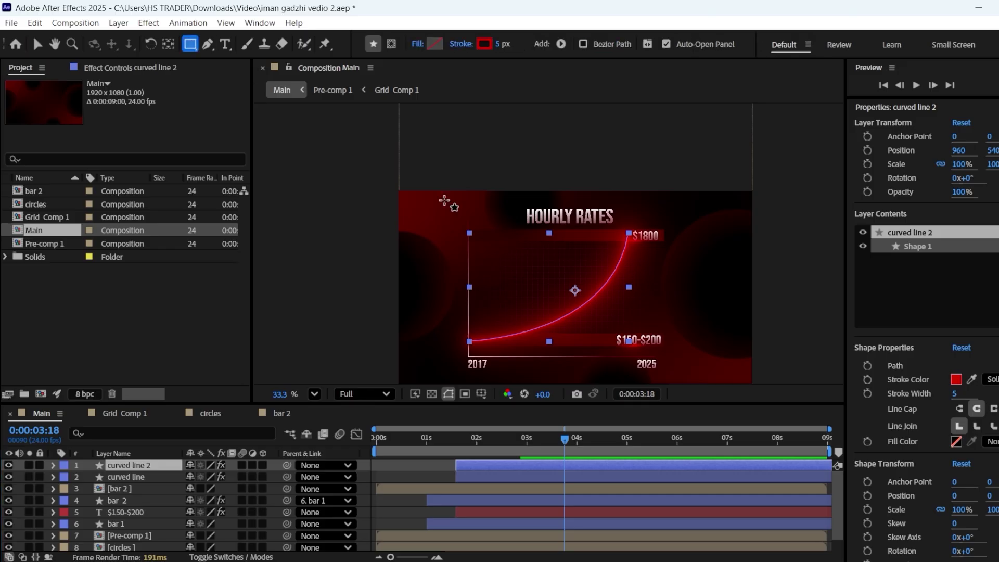
pyautogui.scroll(3, 640, 224)
pyautogui.moveTo(544, 335); pyautogui.dragTo(542, 234)
pyautogui.click(54, 465)
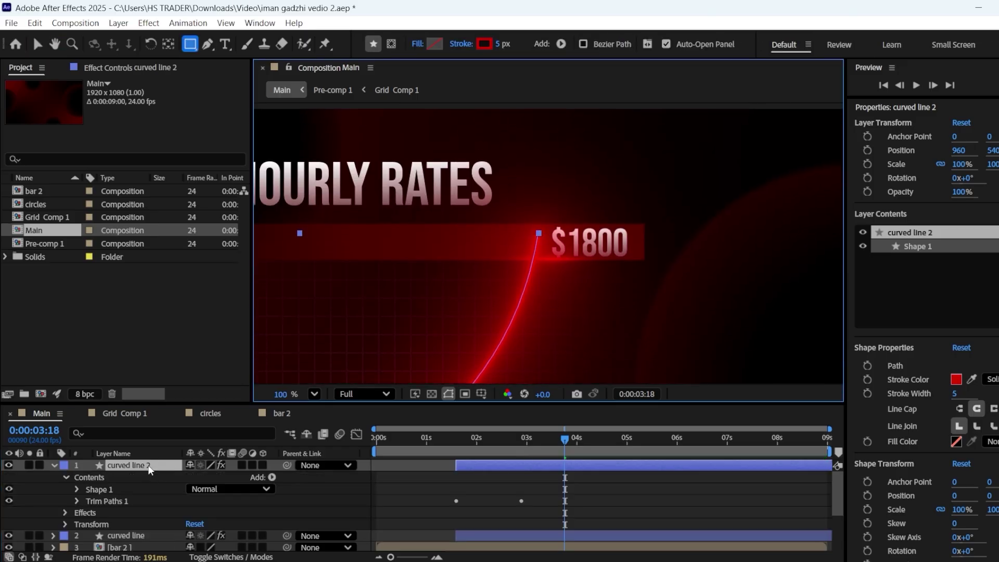
pyautogui.click(391, 44)
pyautogui.scroll(1, 558, 217)
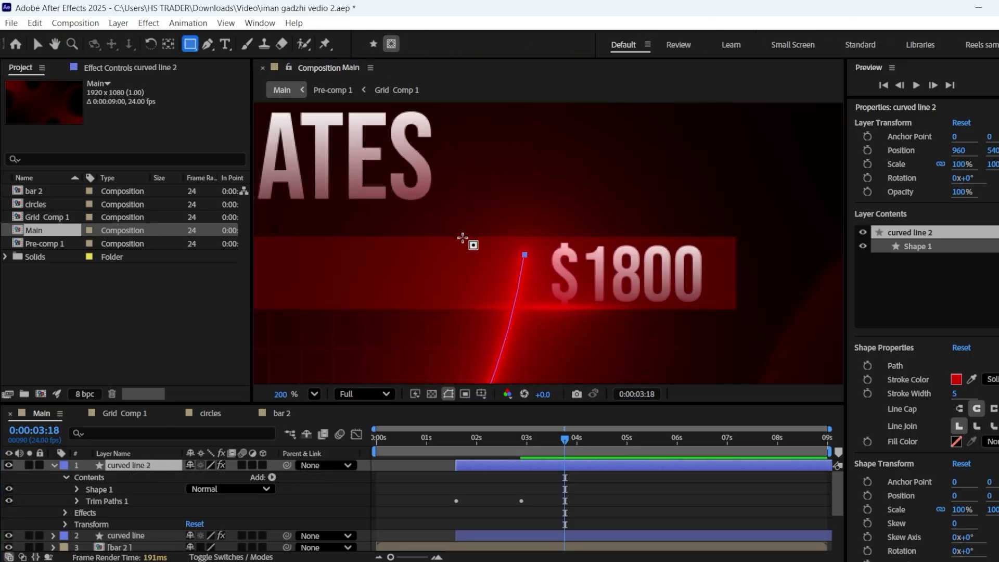
pyautogui.moveTo(462, 237); pyautogui.dragTo(549, 309)
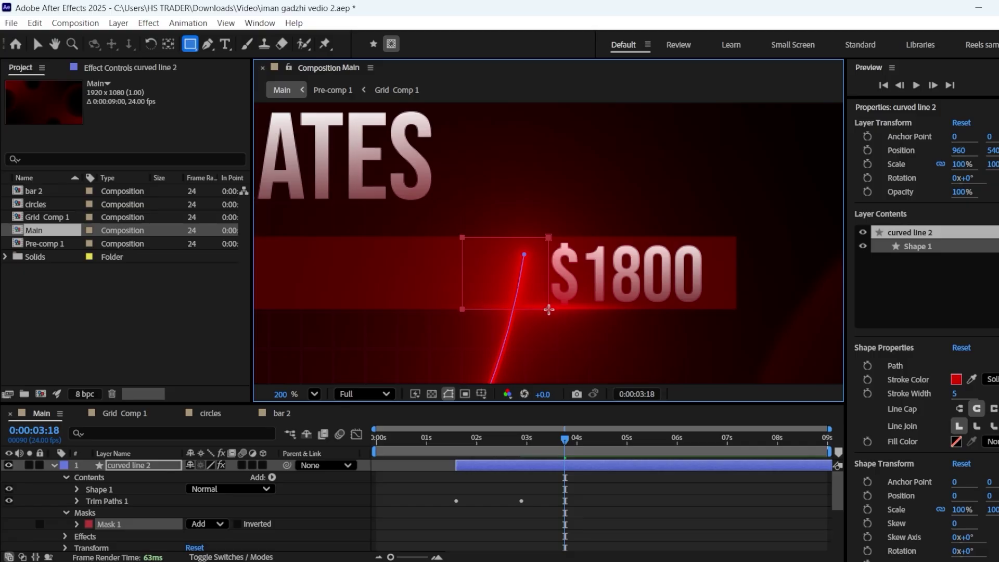
# Apply the CC Light Sweep effect to the curved line 2 layer
pyautogui.scroll(-5, 914, 468)
pyautogui.click(914, 509)
pyautogui.write('li')
pyautogui.scroll(-8, 912, 508)
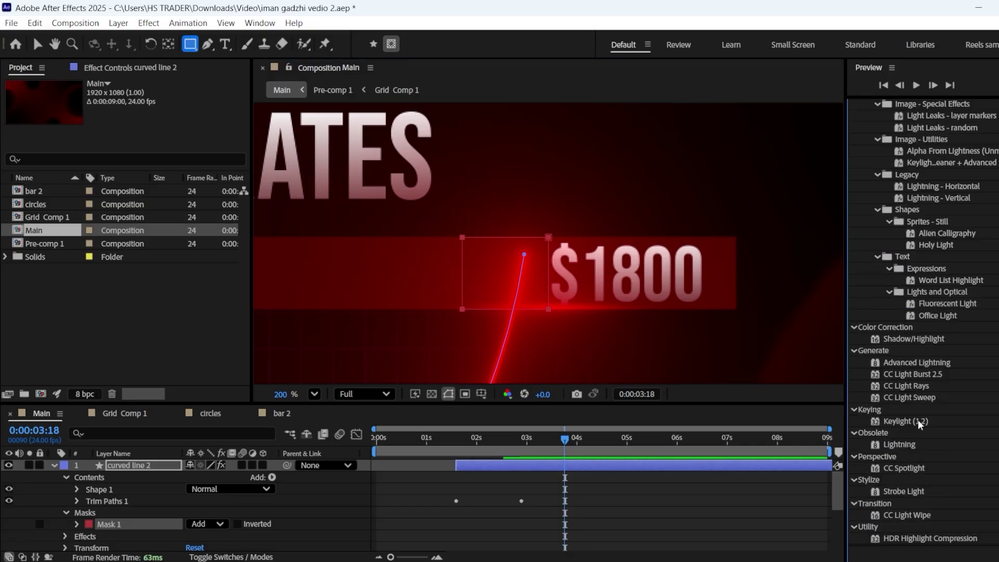
pyautogui.moveTo(909, 398); pyautogui.dragTo(139, 468)
pyautogui.press('v')
pyautogui.click(54, 466)
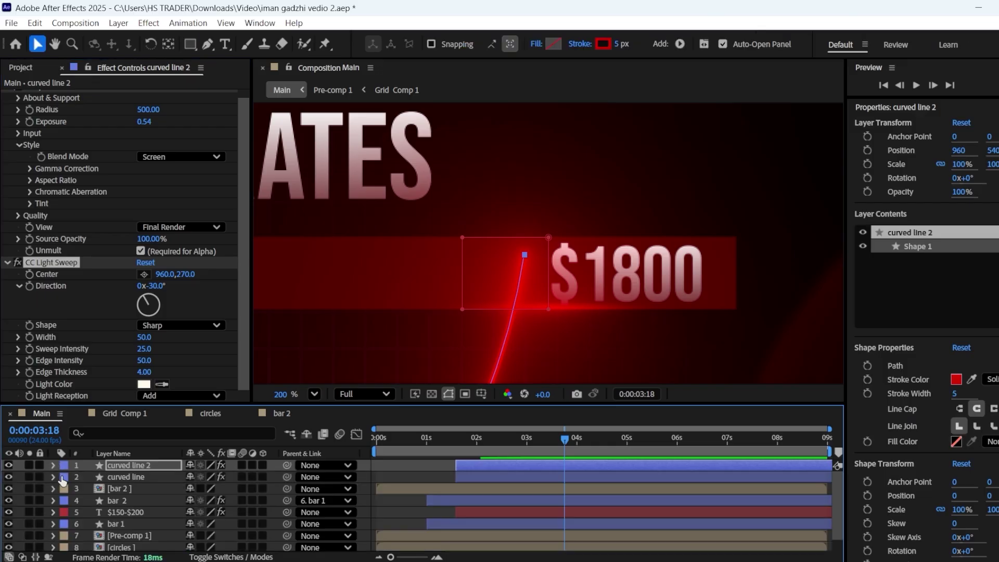
# Set the CC Light Sweep light color to pure red and its light reception to Cutout
pyautogui.click(144, 384)
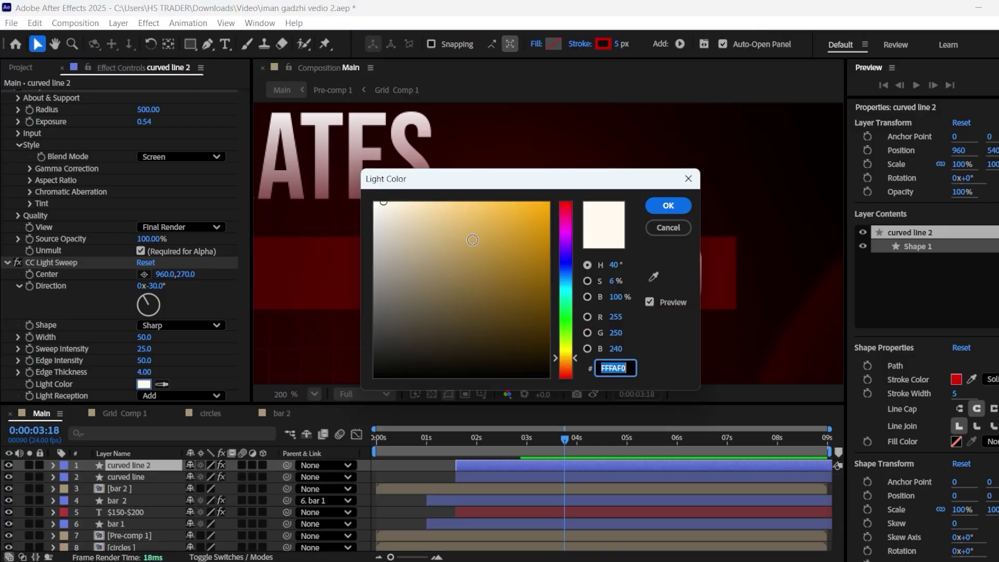
pyautogui.click(571, 205)
pyautogui.click(549, 203)
pyautogui.click(661, 200)
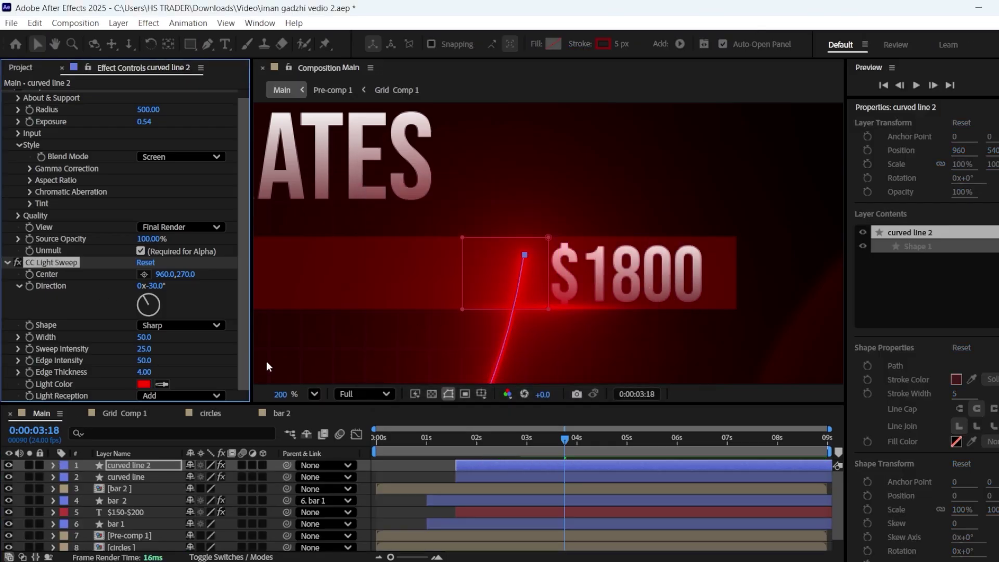
pyautogui.click(154, 396)
pyautogui.click(180, 441)
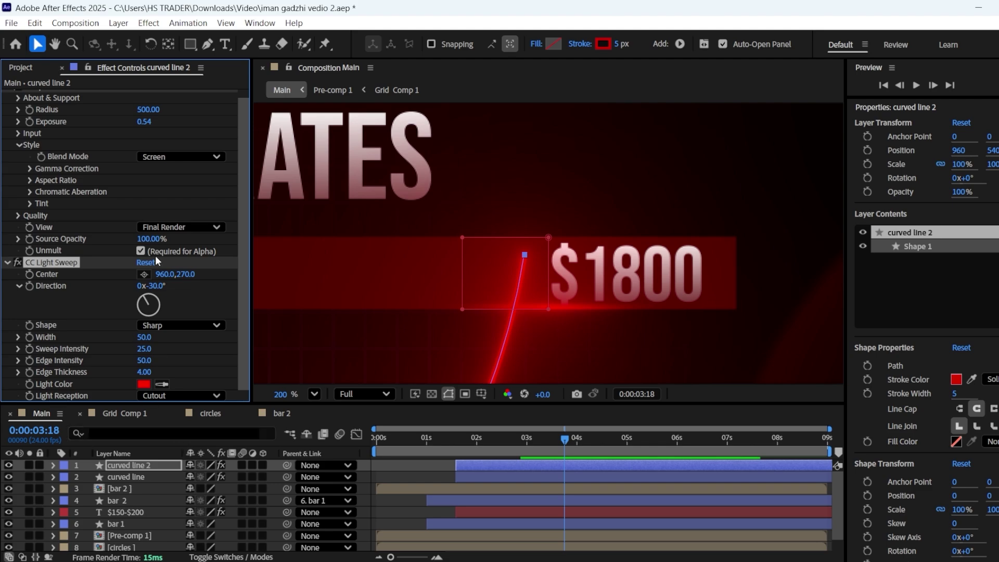
# Set the light sweep's width to 184 and intensity to 116, center it on the curve's tip, and zero its direction and edge values
pyautogui.moveTo(144, 338); pyautogui.dragTo(197, 335)
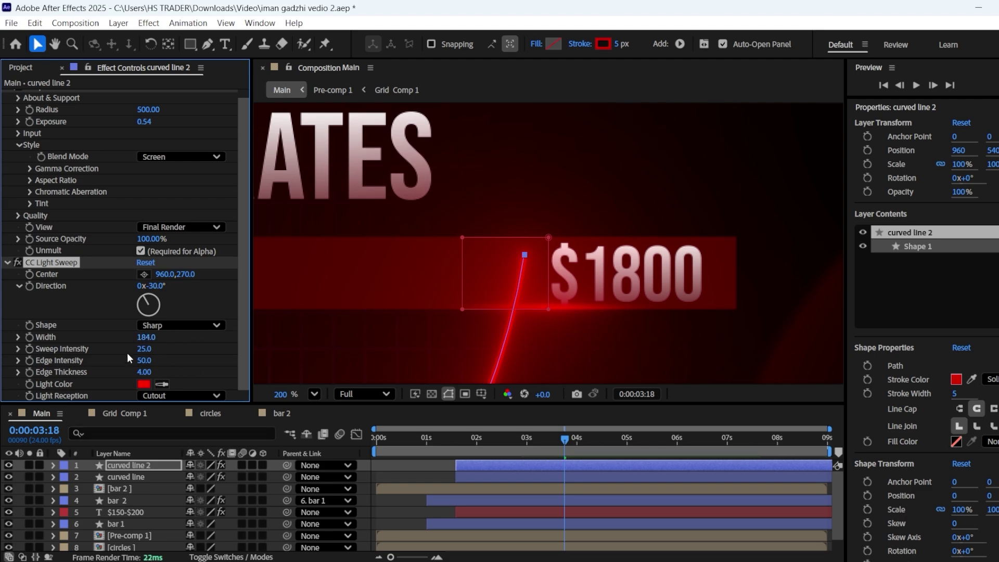
pyautogui.click(144, 274)
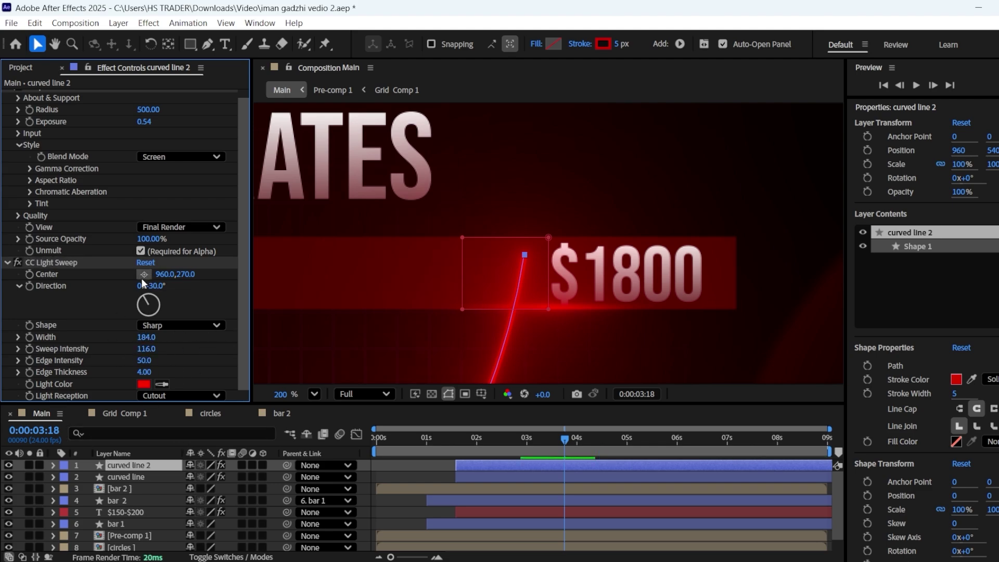
pyautogui.click(520, 261)
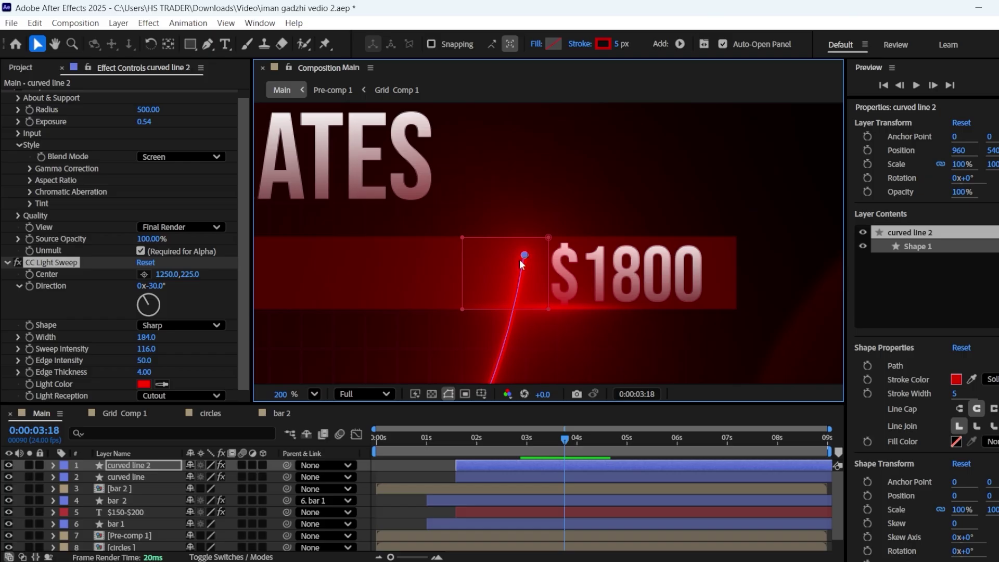
pyautogui.click(151, 286)
pyautogui.moveTo(145, 373); pyautogui.dragTo(74, 371)
# Change the light sweep's color to a lighter, less saturated red and check the curve's tip in the full frame
pyautogui.click(144, 384)
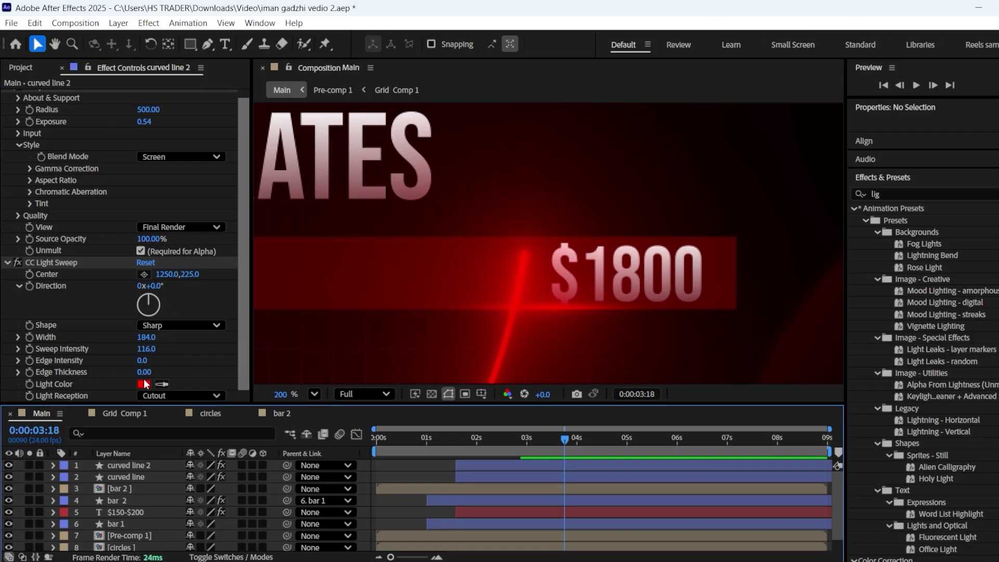
pyautogui.click(476, 202)
pyautogui.click(668, 206)
pyautogui.click(654, 344)
pyautogui.scroll(-5, 652, 315)
pyautogui.moveTo(591, 295); pyautogui.dragTo(589, 231)
pyautogui.scroll(-2, 589, 231)
# Trim the bar 2 pre-comp's start to 0:00:01:00, where its bar animation begins, and slide the layer to start at 0:00:02:06
pyautogui.moveTo(554, 442); pyautogui.dragTo(484, 443)
pyautogui.doubleClick(148, 490)
pyautogui.moveTo(483, 436); pyautogui.dragTo(428, 436)
pyautogui.click(433, 475)
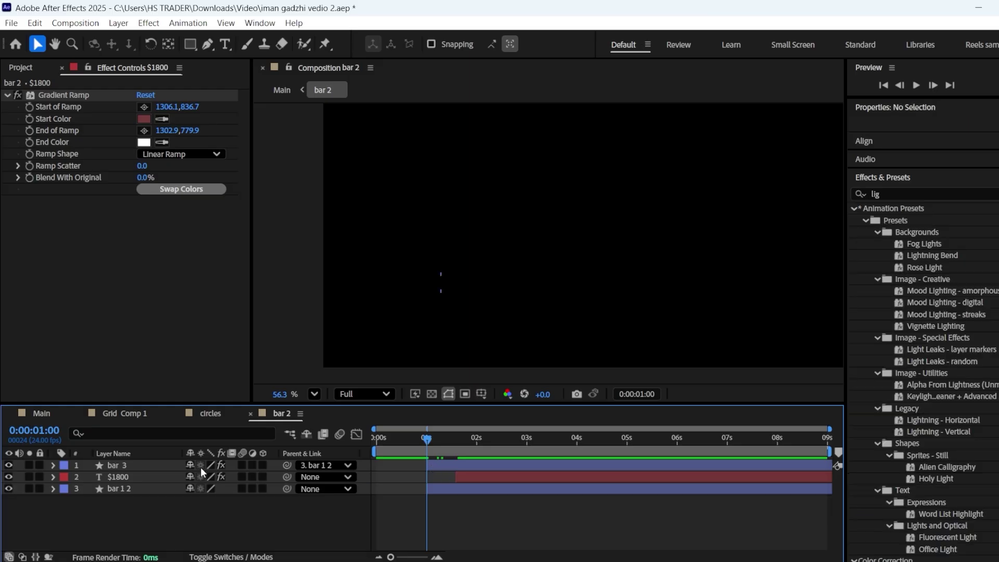
pyautogui.click(47, 414)
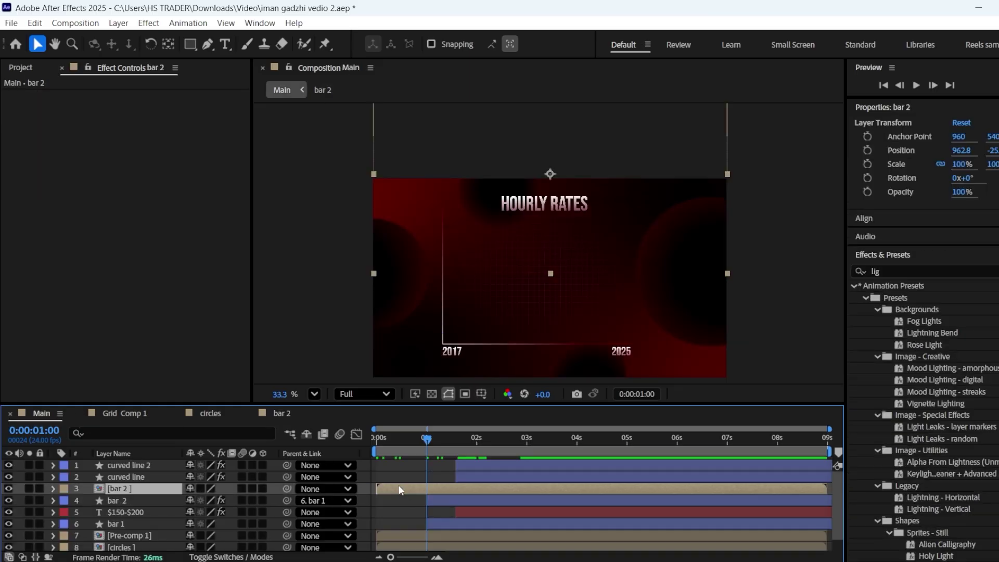
pyautogui.click(404, 498)
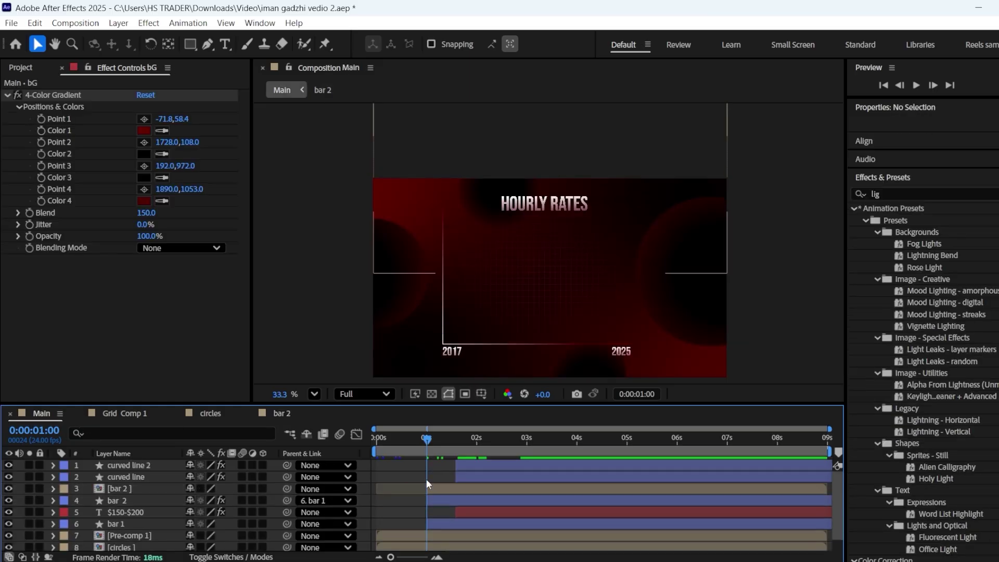
pyautogui.moveTo(441, 437); pyautogui.dragTo(489, 438)
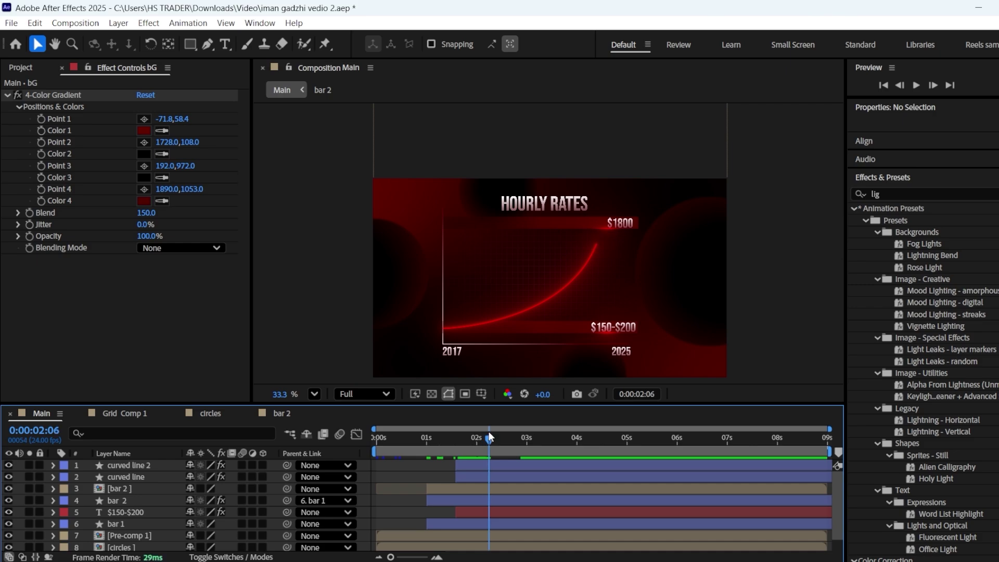
pyautogui.click(466, 490)
pyautogui.moveTo(441, 489); pyautogui.dragTo(504, 489)
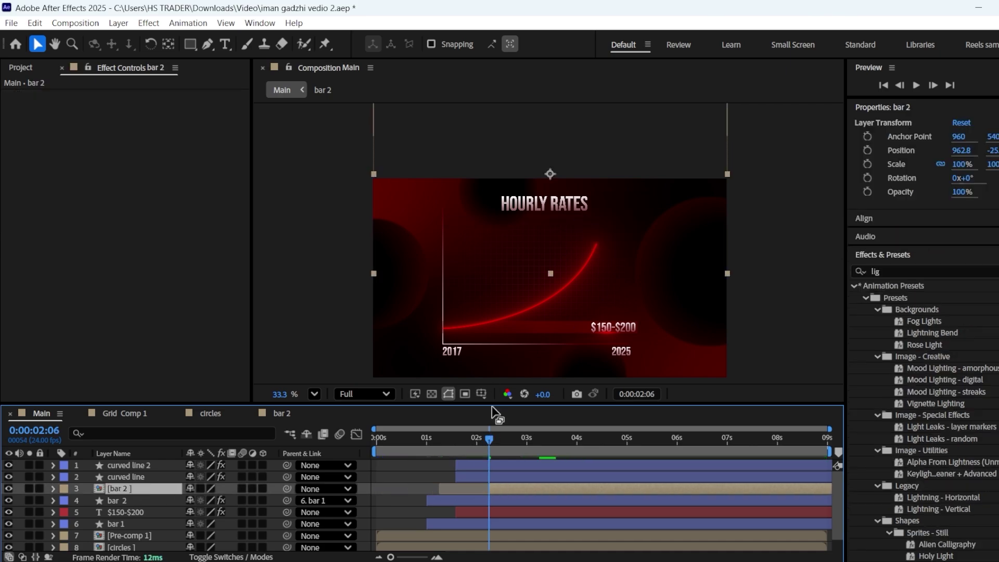
# Slide the bar 2 layer earlier so that it starts just before 0:00:02:00, and preview the animation
pyautogui.moveTo(491, 440); pyautogui.dragTo(485, 439)
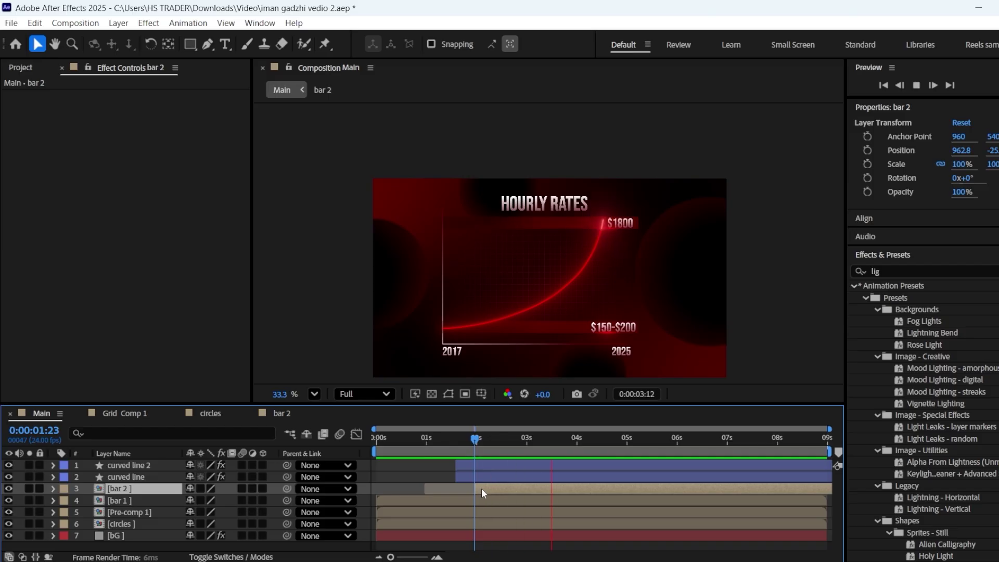
pyautogui.click(473, 437)
pyautogui.moveTo(473, 436); pyautogui.dragTo(492, 436)
pyautogui.moveTo(494, 491); pyautogui.dragTo(486, 489)
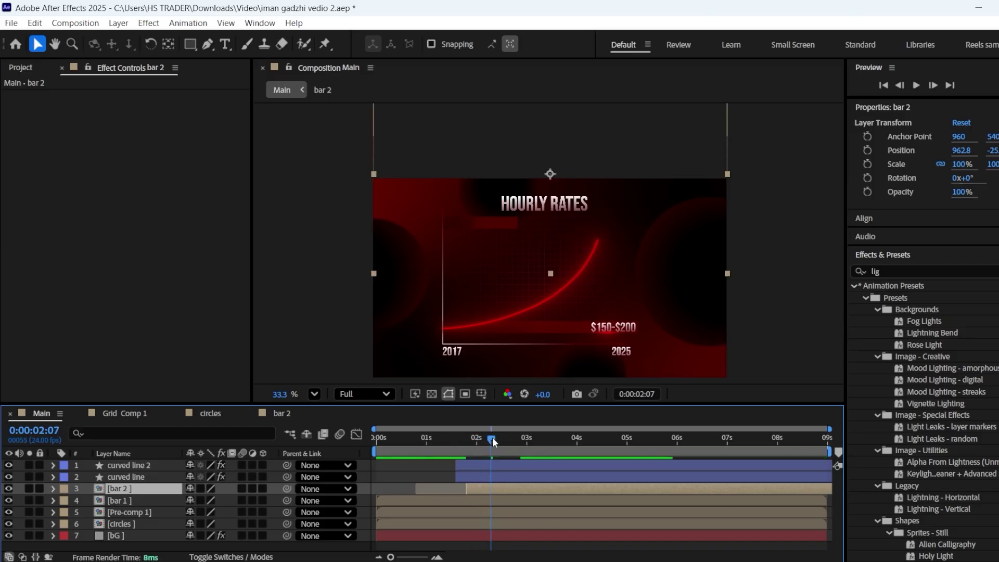
pyautogui.press('space')
pyautogui.moveTo(493, 438); pyautogui.dragTo(466, 438)
pyautogui.press('space')
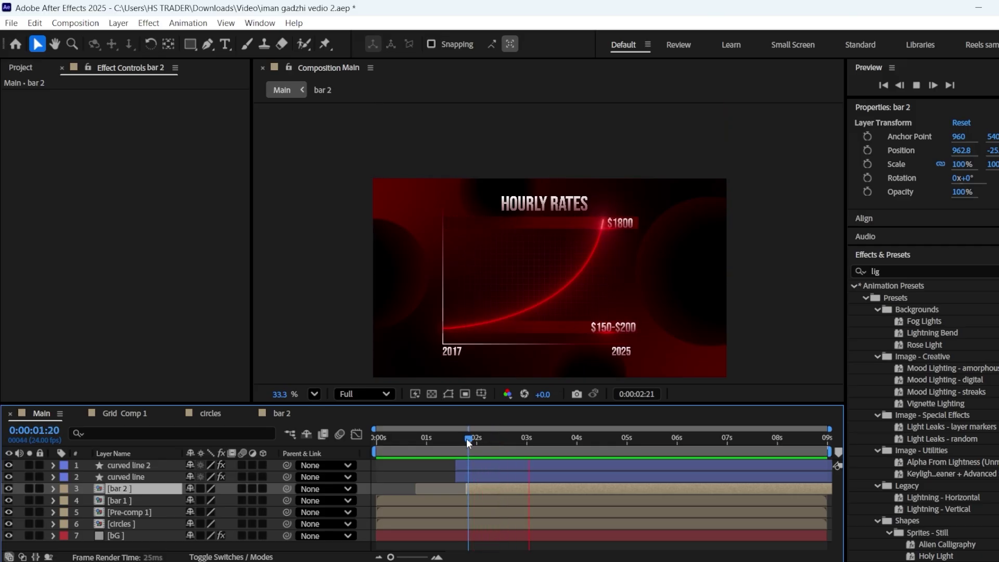
pyautogui.press('space')
# Make the curved line, bar and Pre-comp 1 layers 3D, and add a one-node camera above all other layers
pyautogui.click(141, 513)
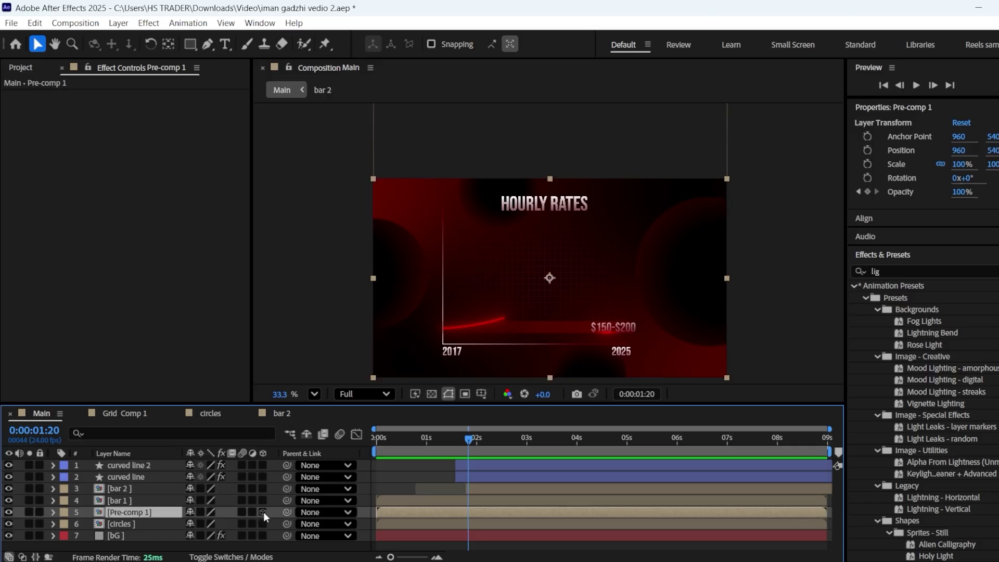
pyautogui.click(263, 512)
pyautogui.click(207, 553)
pyautogui.rightClick(207, 552)
pyautogui.moveTo(229, 384)
pyautogui.click(416, 446)
pyautogui.click(704, 429)
pyautogui.press('F4')
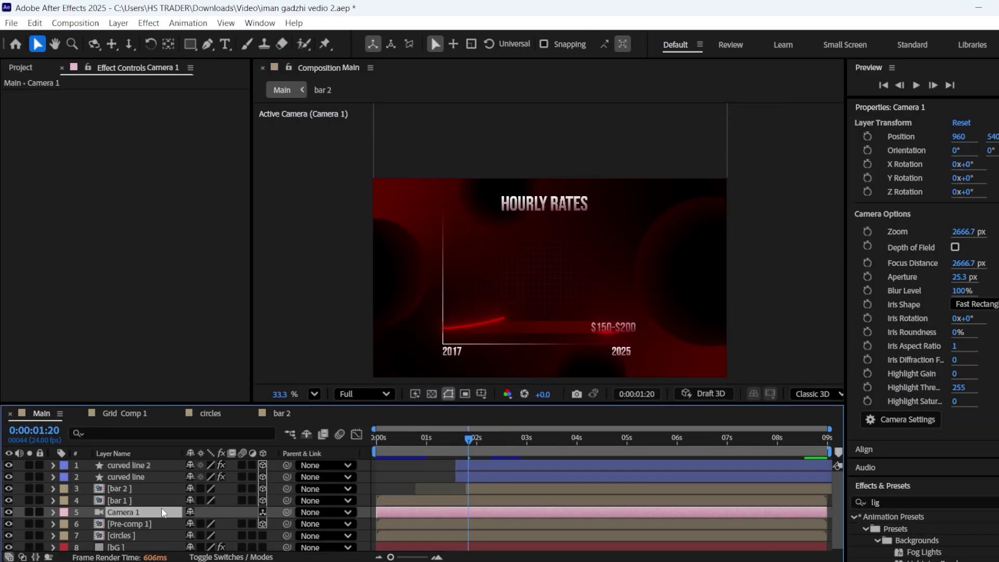
pyautogui.hotkey('ctrl', 'shift', ']')
# Add a null object, make it 3D and parent Camera 1 to it
pyautogui.click(117, 23)
pyautogui.moveTo(134, 38)
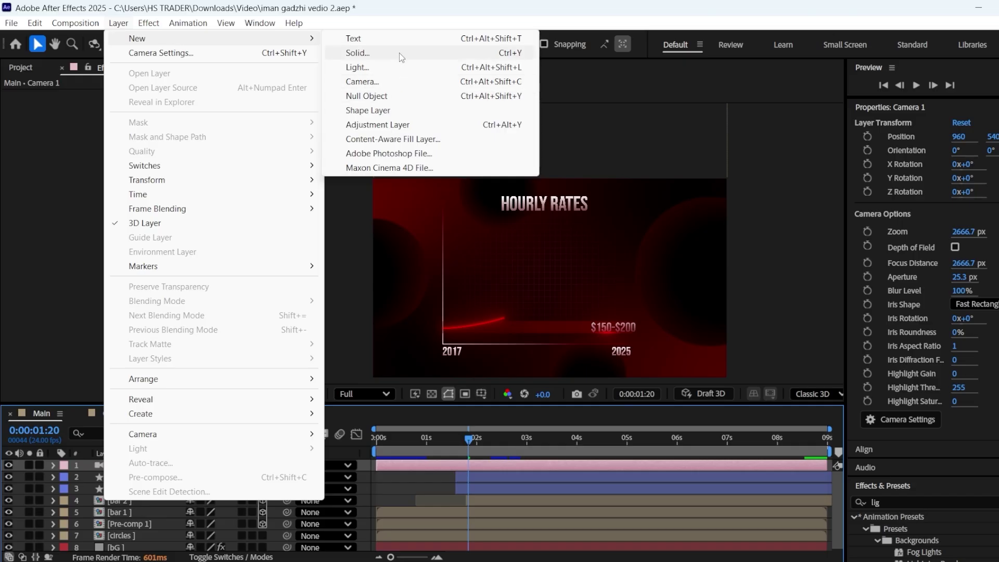
pyautogui.click(411, 96)
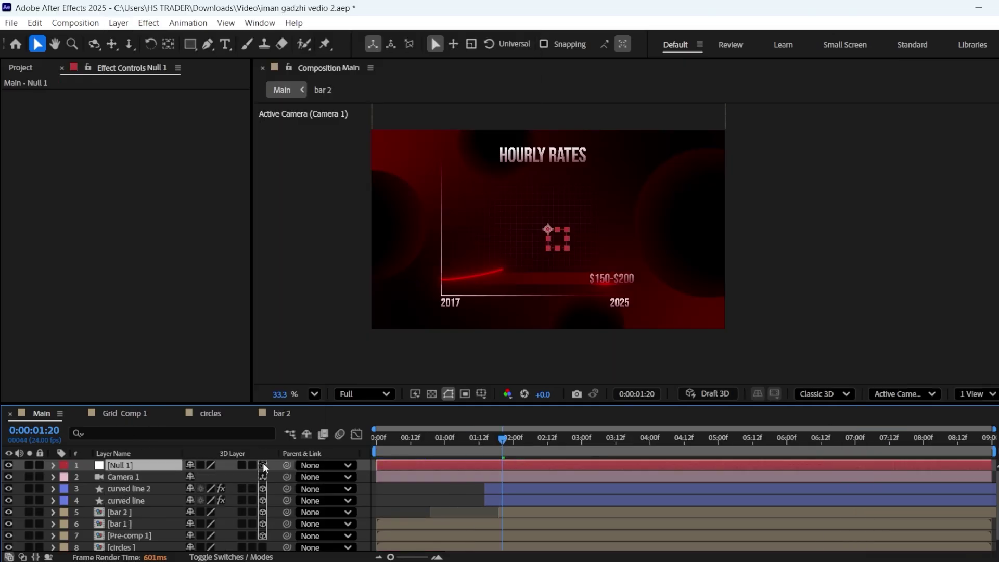
pyautogui.click(263, 466)
pyautogui.moveTo(129, 475); pyautogui.dragTo(125, 466)
# Keyframe the null's Position at 0:00:00:00 and 0:00:02:00, pushing the first keyframe forward along Z for a camera pull-back
pyautogui.press('Home')
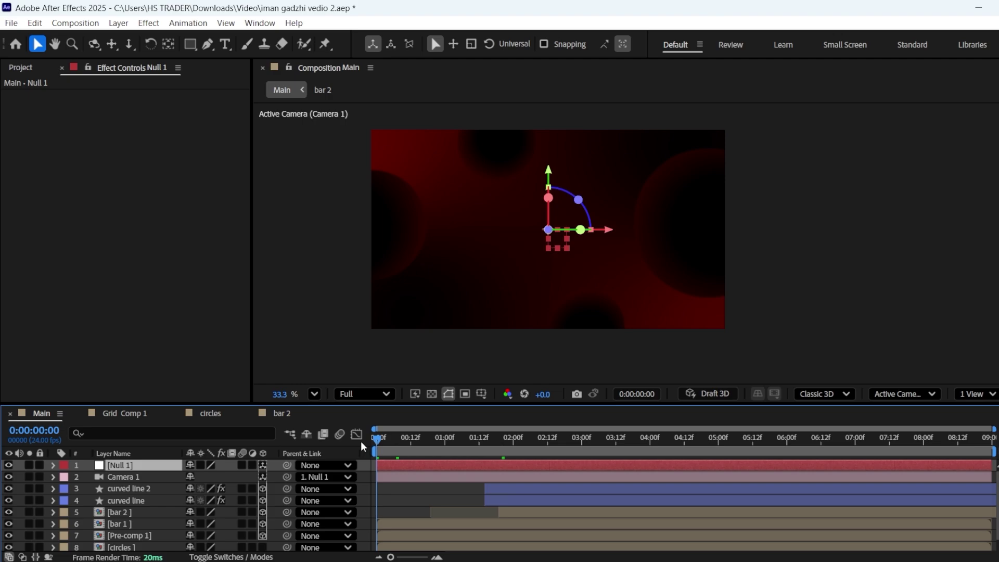
pyautogui.press('p')
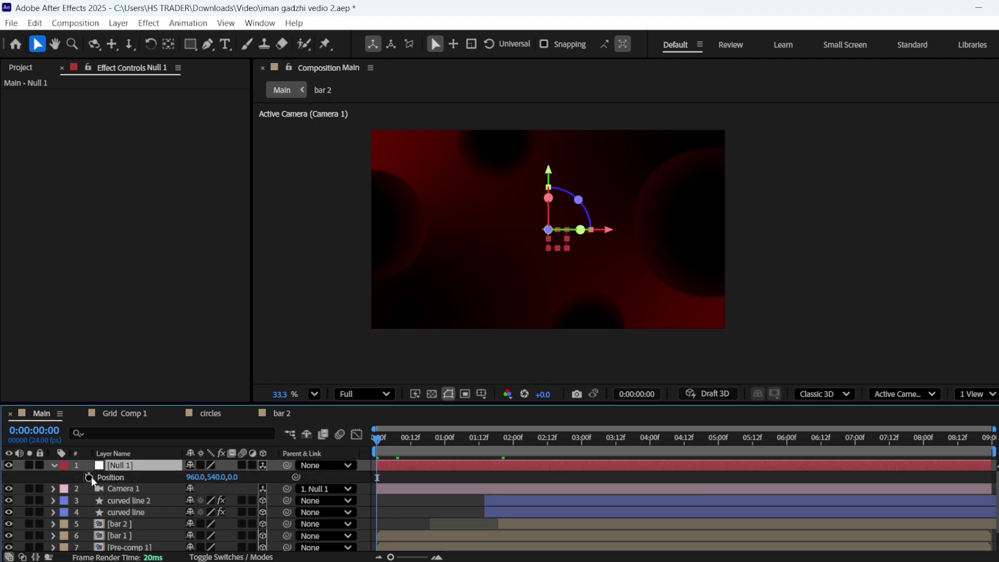
pyautogui.click(90, 477)
pyautogui.moveTo(388, 436); pyautogui.dragTo(511, 439)
pyautogui.click(19, 477)
pyautogui.click(8, 477)
pyautogui.press('z')
pyautogui.moveTo(229, 477); pyautogui.dragTo(323, 475)
# Make the circles layer 3D
pyautogui.scroll(-2, 281, 526)
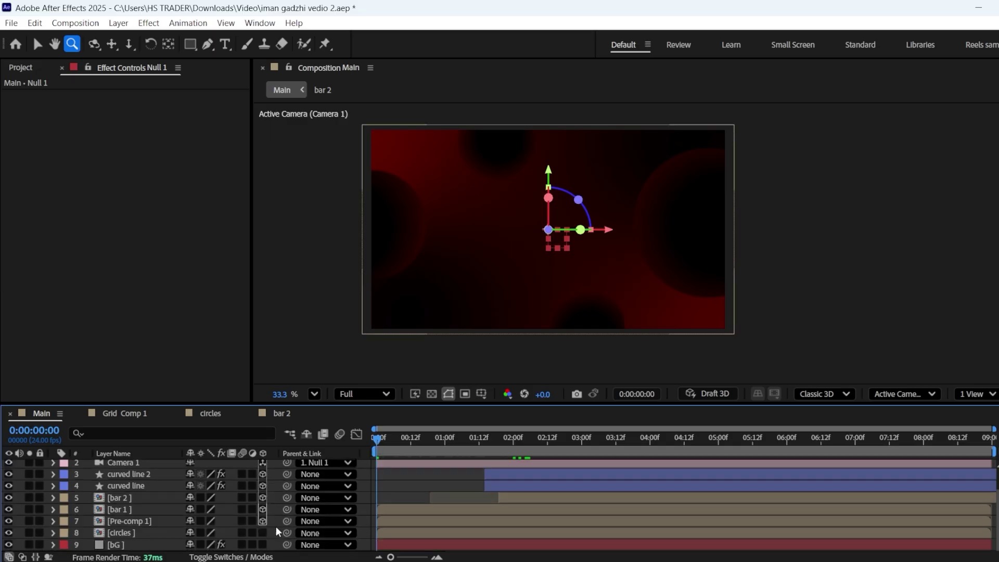
pyautogui.click(134, 533)
pyautogui.click(264, 533)
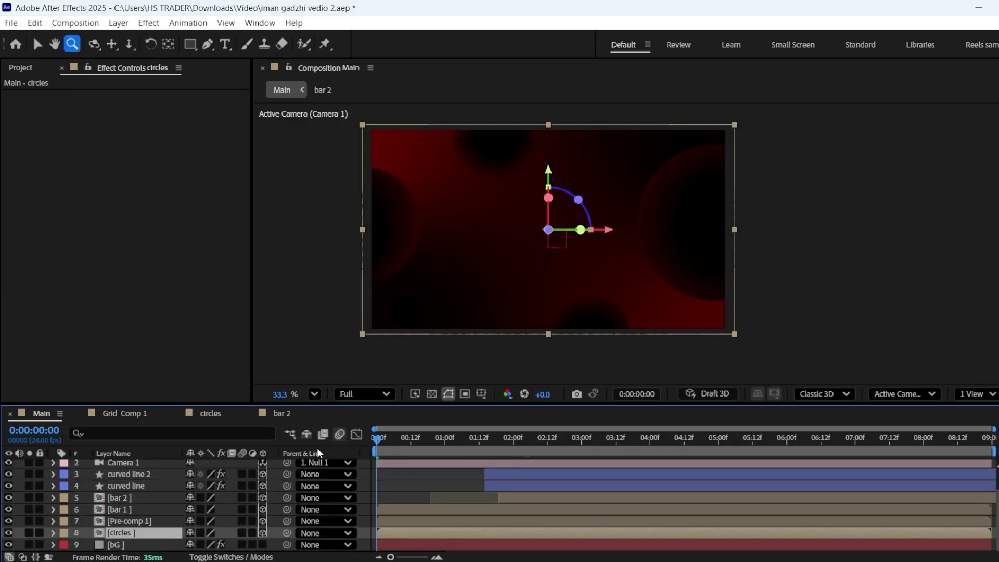
# Set the null's Z position at the first keyframe to 223 and preview the camera move
pyautogui.scroll(1, 267, 484)
pyautogui.moveTo(238, 477); pyautogui.dragTo(294, 476)
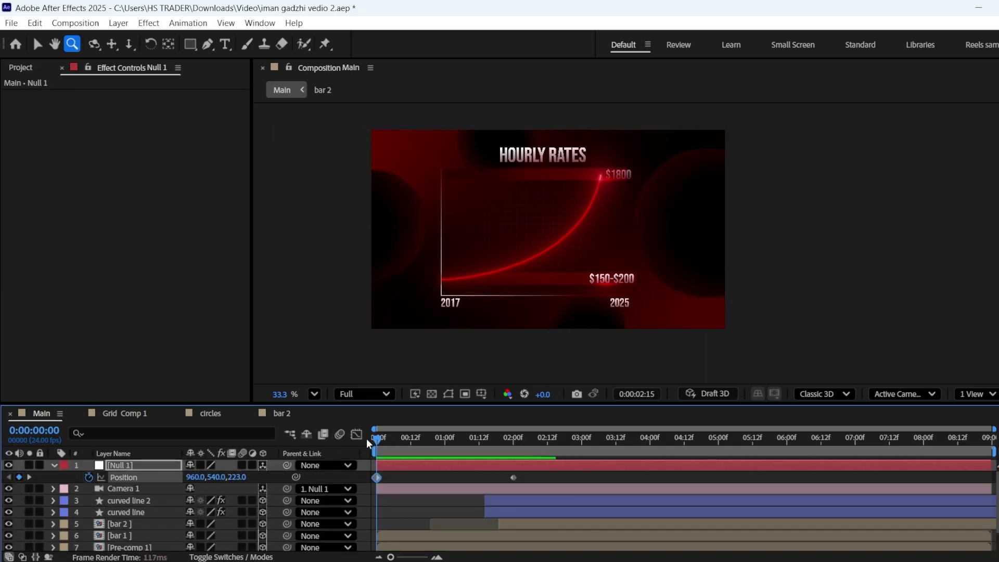
pyautogui.press('space')
pyautogui.press('space')
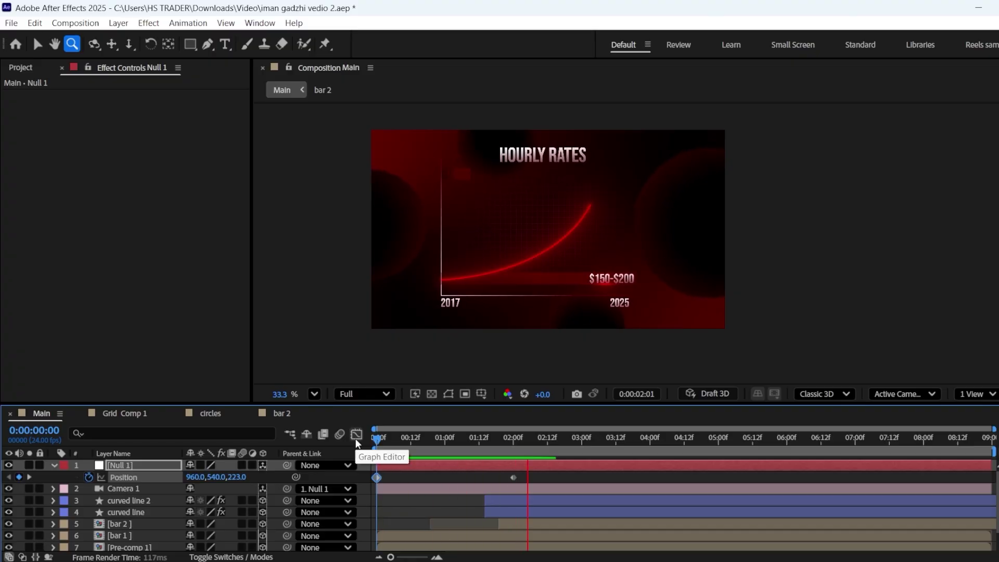
pyautogui.press('space')
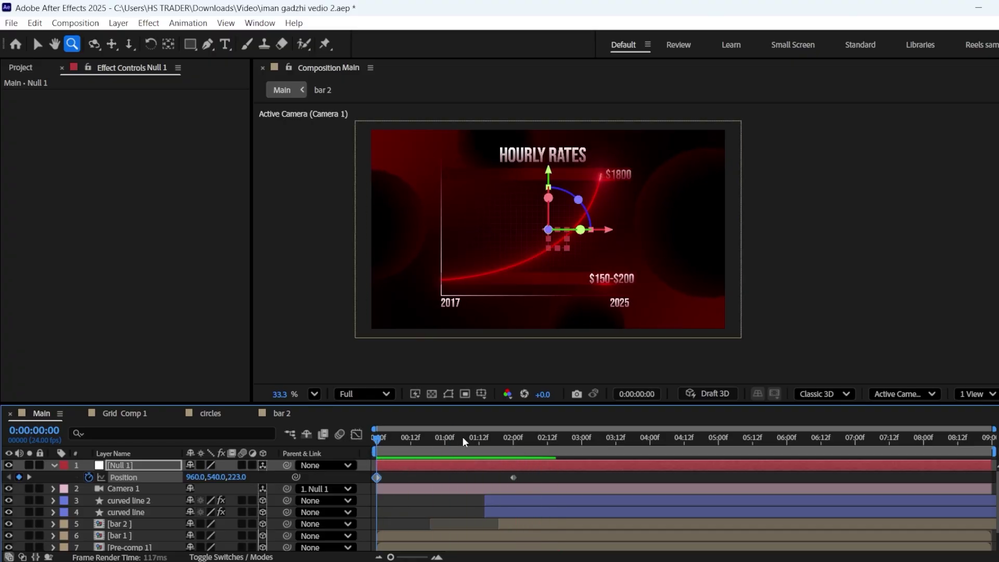
# Duplicate the null and remove the copied Position animation from the new one
pyautogui.moveTo(471, 441); pyautogui.dragTo(506, 441)
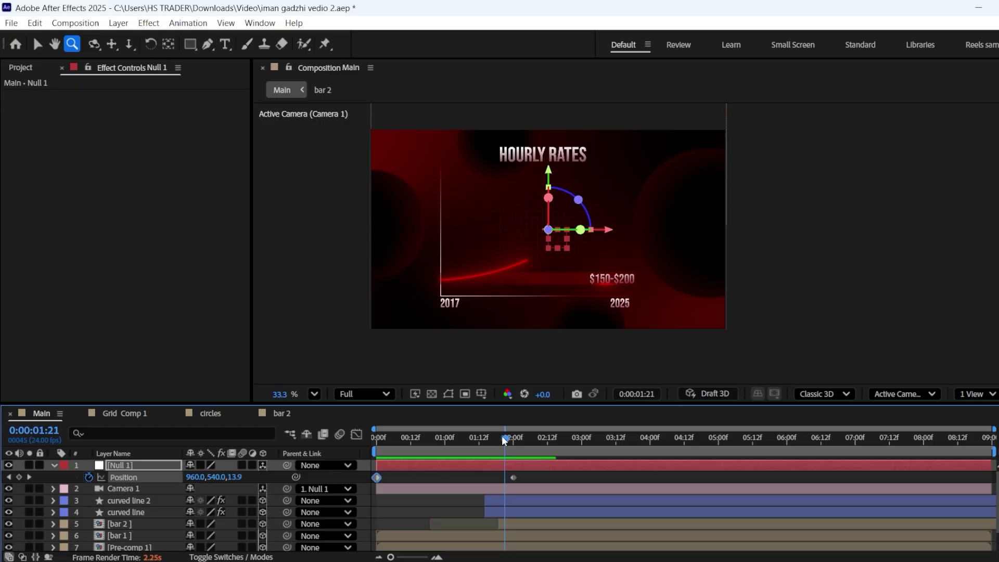
pyautogui.click(137, 467)
pyautogui.press('u')
pyautogui.hotkey('ctrl', 'd')
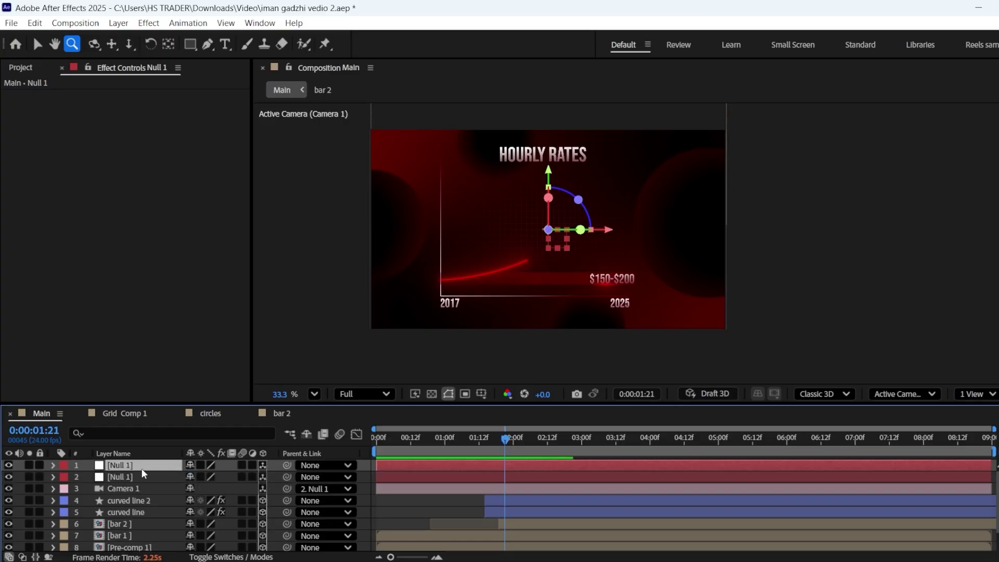
pyautogui.press('p')
pyautogui.click(88, 478)
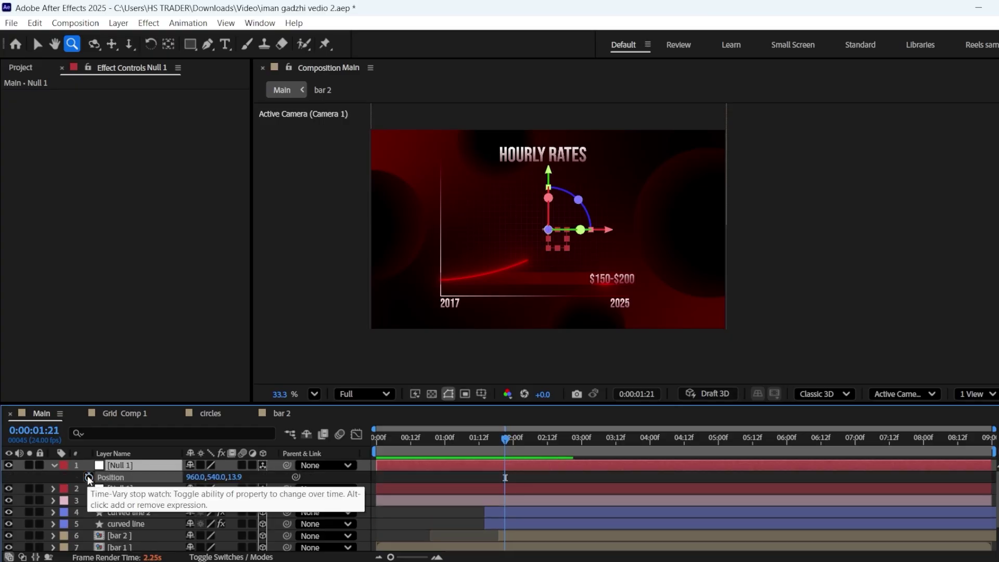
# Move the original null's second Position keyframe to 0:00:02:12 to lengthen the pull-back
pyautogui.click(508, 441)
pyautogui.click(510, 489)
pyautogui.press('u')
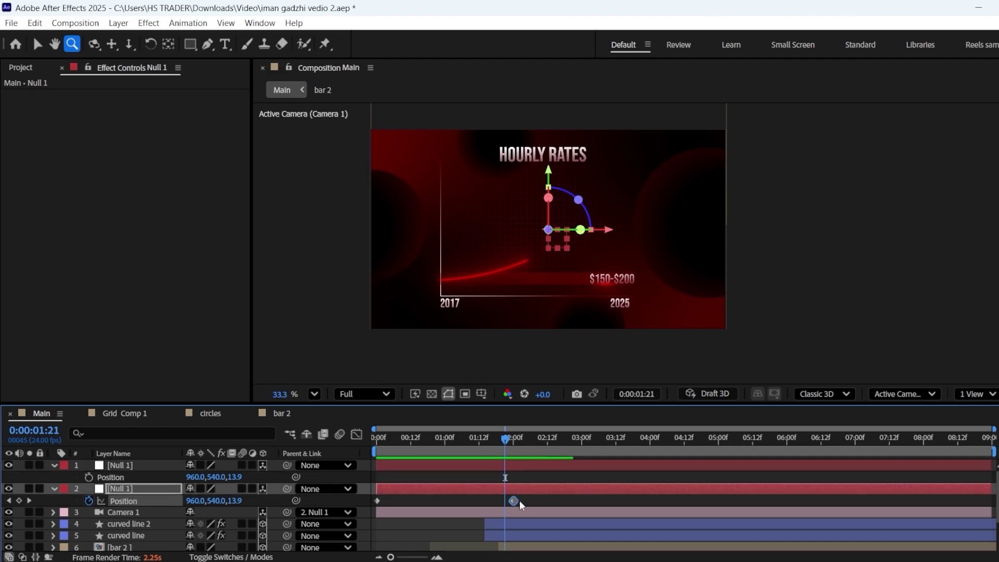
pyautogui.moveTo(513, 500); pyautogui.dragTo(549, 501)
# Keyframe the duplicate null's Position at 0:00:02:01, parent the original null to it, and set its Z to 888.9 one frame further on
pyautogui.moveTo(519, 441); pyautogui.dragTo(516, 440)
pyautogui.click(89, 477)
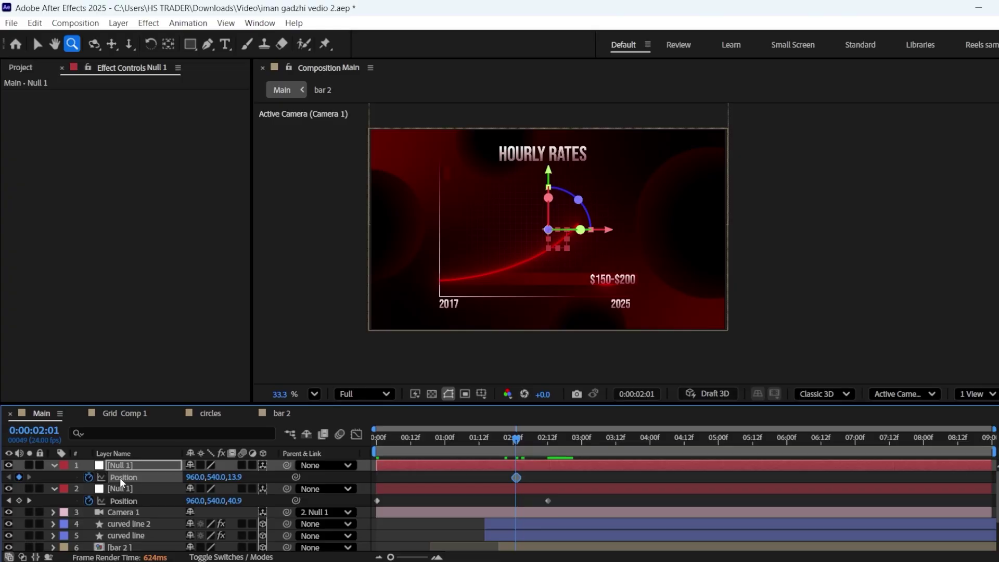
pyautogui.press('pagedown')
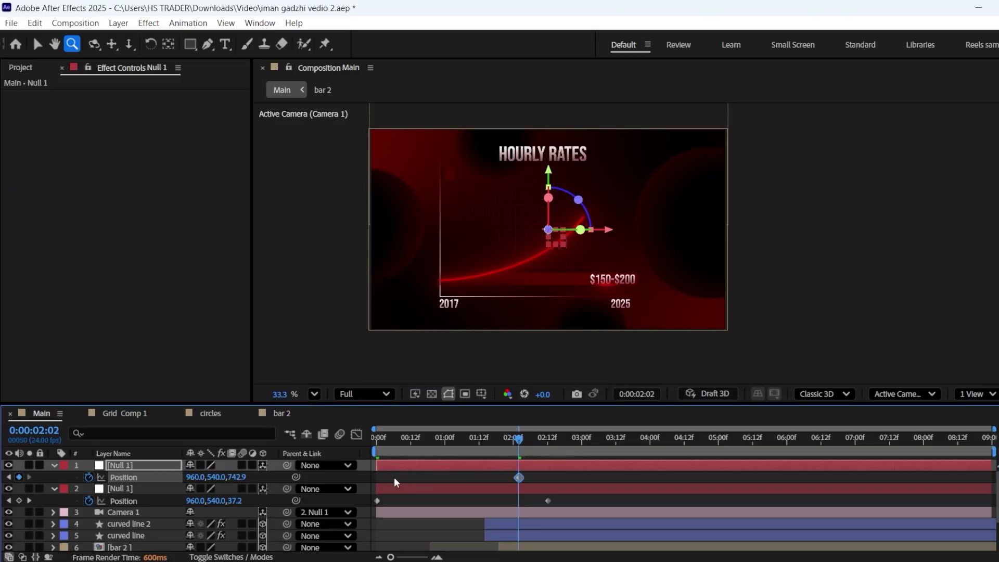
pyautogui.moveTo(287, 489); pyautogui.dragTo(232, 477)
pyautogui.moveTo(807, 470); pyautogui.dragTo(828, 470)
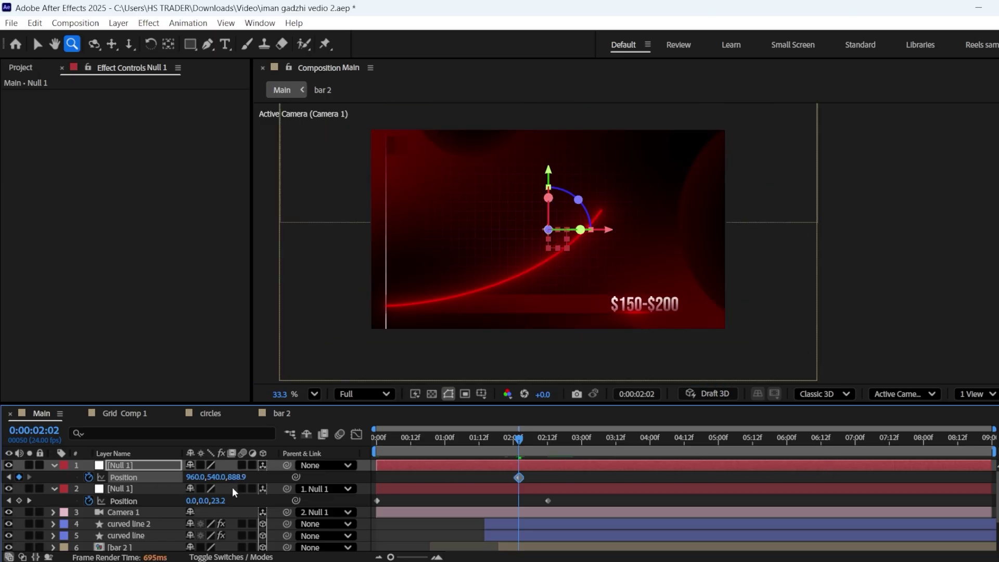
# Set the duplicate null's Position at 0:00:02:02 to 1196, 380, 1242.9 to zoom in on the curve
pyautogui.moveTo(195, 477); pyautogui.dragTo(357, 479)
pyautogui.moveTo(243, 477); pyautogui.dragTo(492, 476)
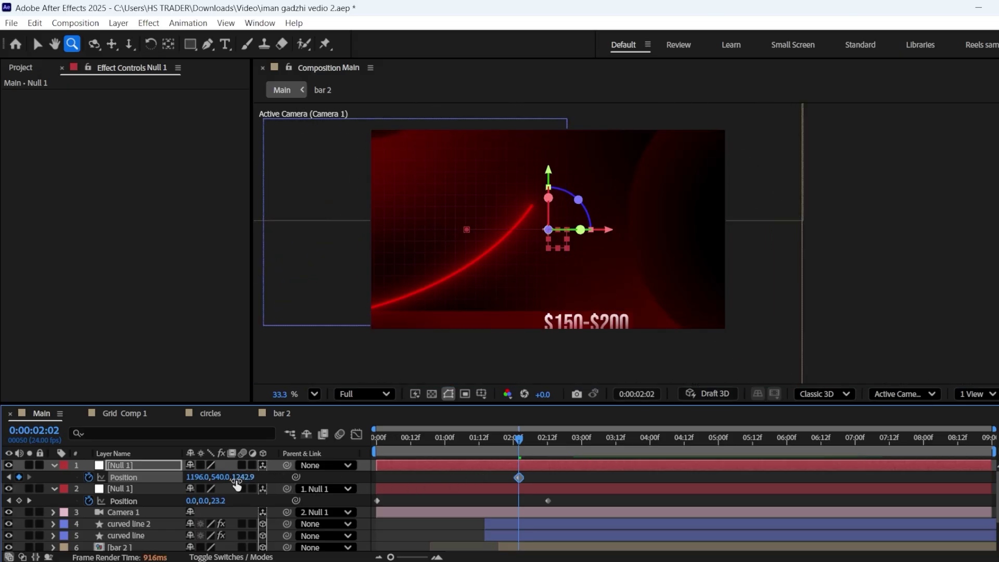
pyautogui.moveTo(234, 484); pyautogui.dragTo(187, 515)
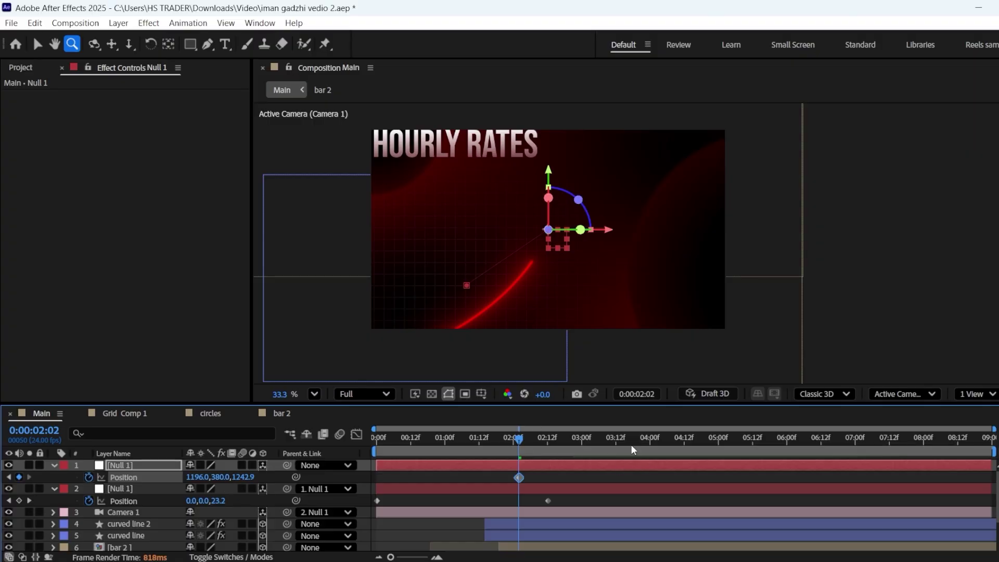
# Add a Position keyframe to the duplicate null at 0:00:04:00, adjust its Z depth, and scrub through the camera animation
pyautogui.click(650, 440)
pyautogui.click(18, 477)
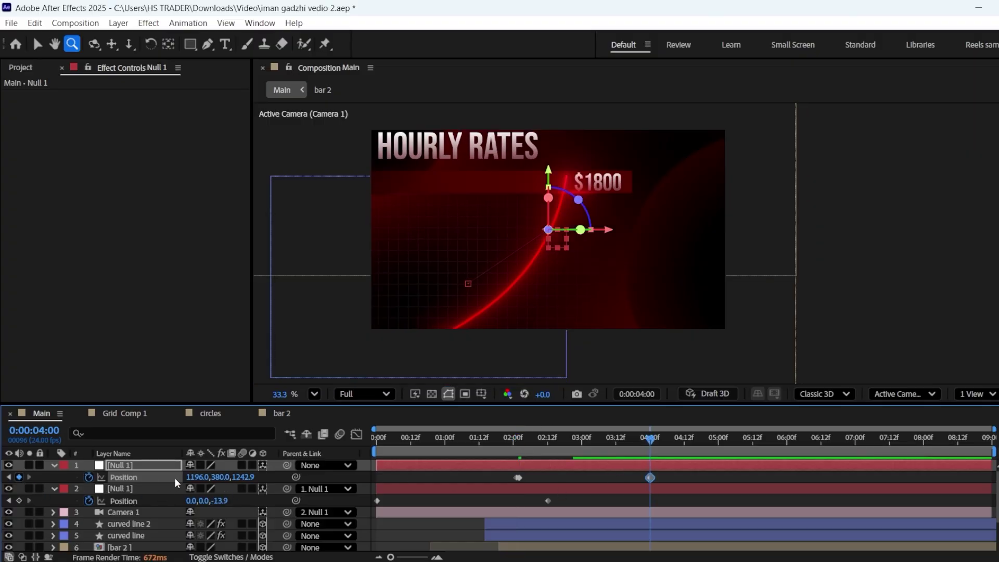
pyautogui.moveTo(244, 477); pyautogui.dragTo(264, 477)
pyautogui.click(516, 440)
pyautogui.moveTo(515, 440); pyautogui.dragTo(258, 436)
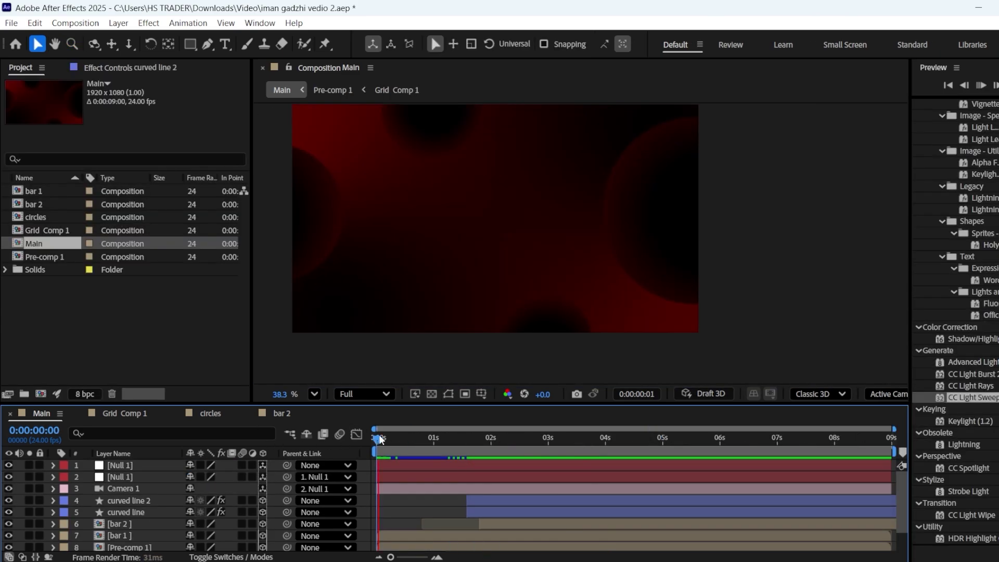